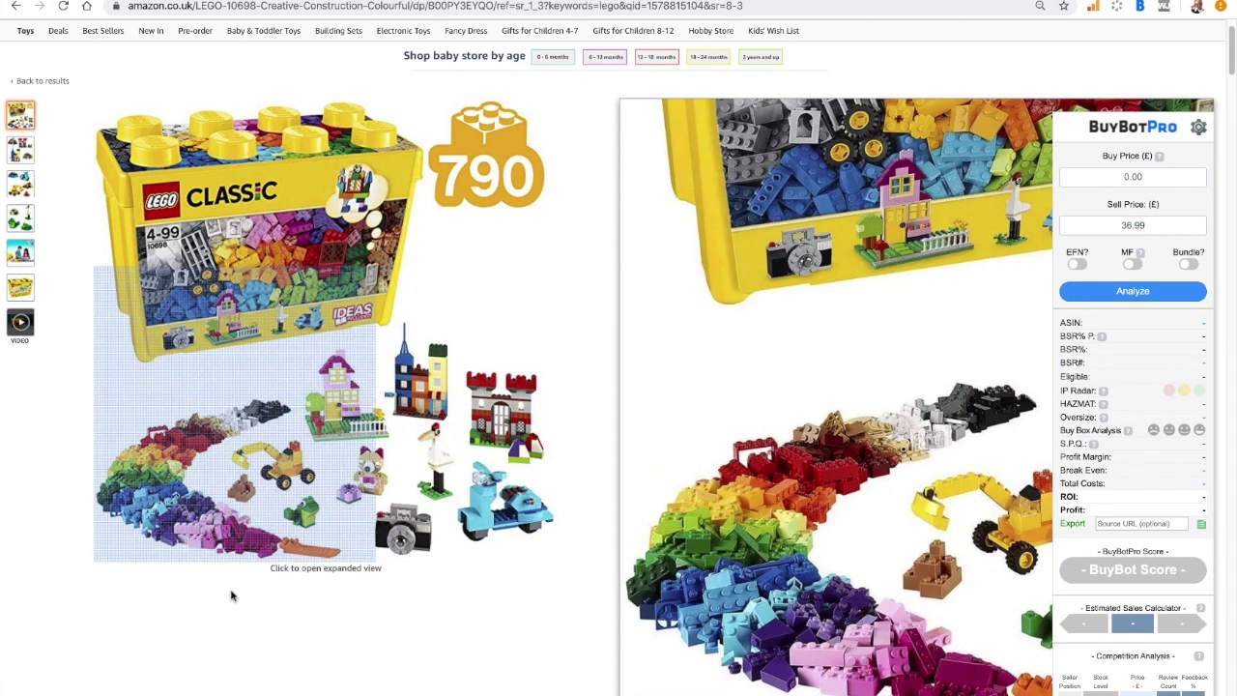
- Set the buy price of the LEGO set to 10.00 and analyze the deal
{"action": "left_click", "coordinate": [1108, 174]}
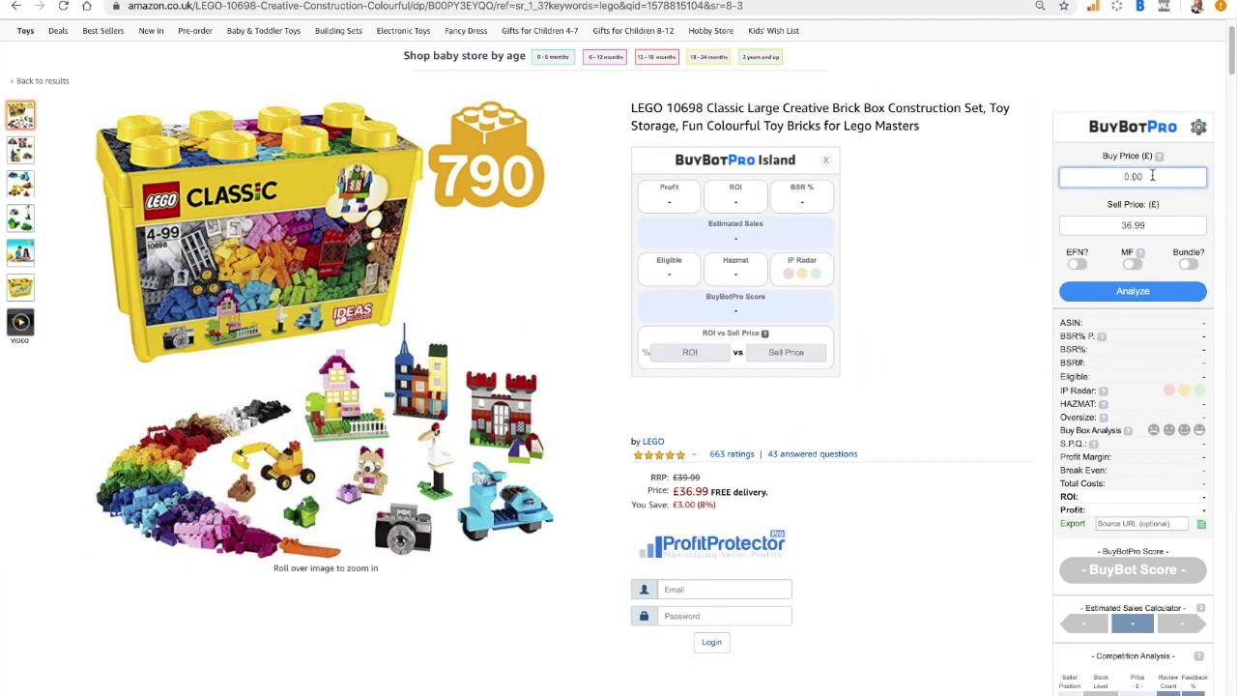
{"action": "type", "text": "1.00"}
{"action": "type", "text": "0"}
{"action": "key", "text": "Return"}
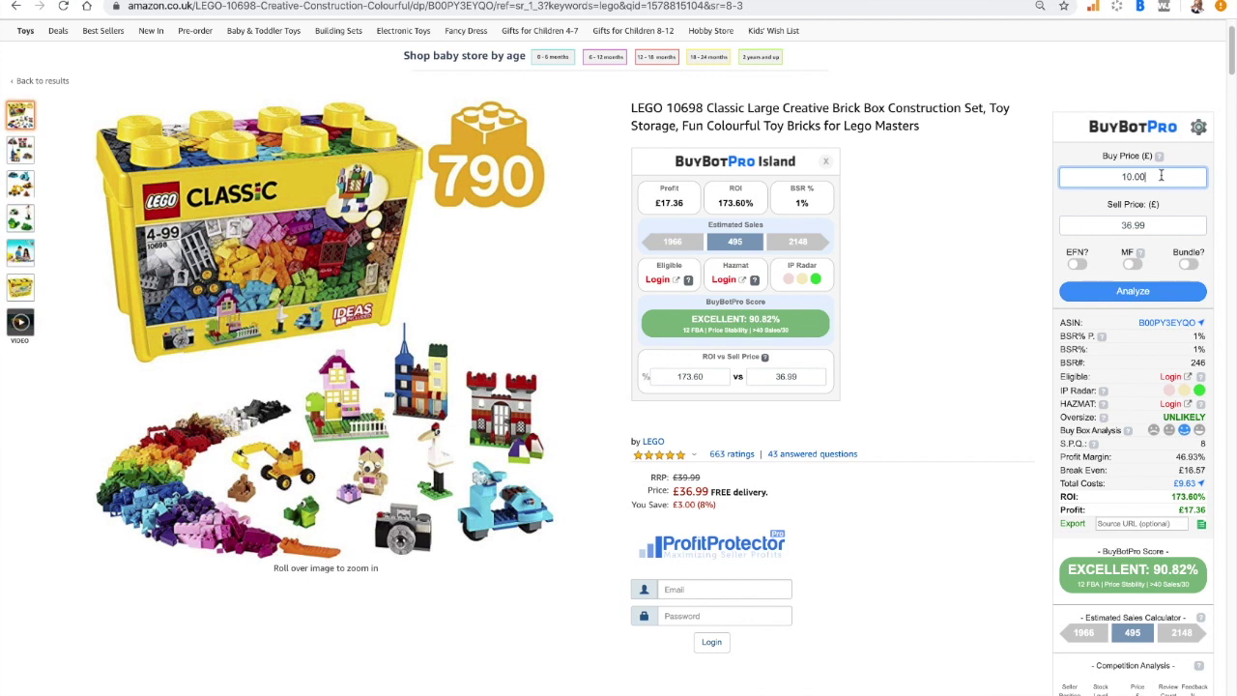
- Turn the EFN option on to compare its effect on the profit figures, and turn it off again
{"action": "mouse_move", "coordinate": [1162, 159]}
{"action": "left_click", "coordinate": [1076, 265]}
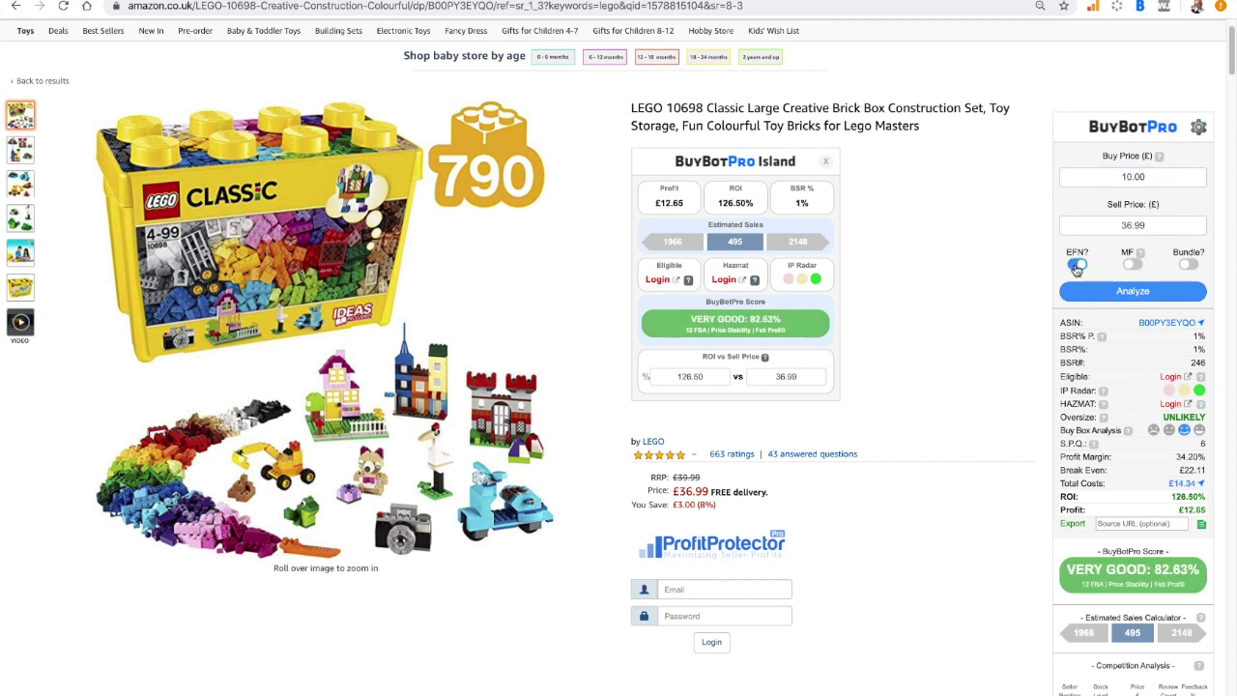
{"action": "left_click", "coordinate": [1077, 265]}
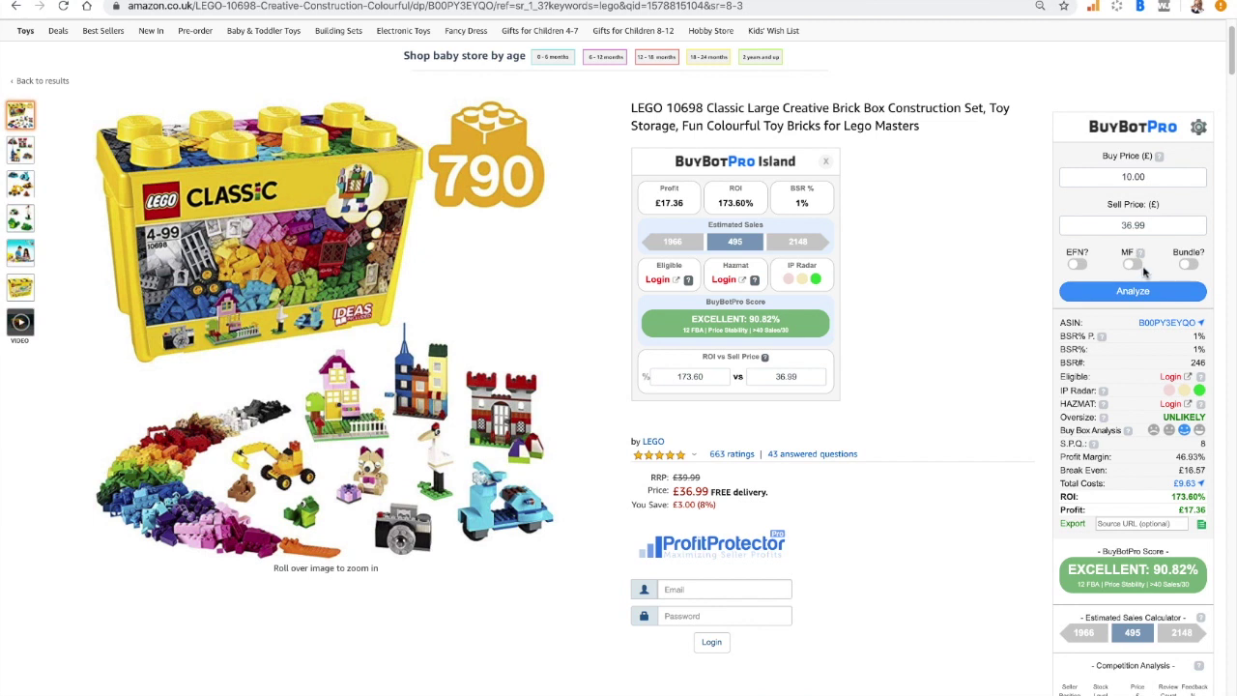
- Examine the analysis details, including the MF option, BSR figures, IP Radar, Buy Box Analysis, profit and BuyBotPro Score breakdown
{"action": "mouse_move", "coordinate": [1144, 255]}
{"action": "mouse_move", "coordinate": [1145, 329]}
{"action": "mouse_move", "coordinate": [1101, 340]}
{"action": "mouse_move", "coordinate": [1200, 384]}
{"action": "mouse_move", "coordinate": [1198, 394]}
{"action": "mouse_move", "coordinate": [1153, 434]}
{"action": "mouse_move", "coordinate": [1180, 490]}
{"action": "mouse_move", "coordinate": [1091, 574]}
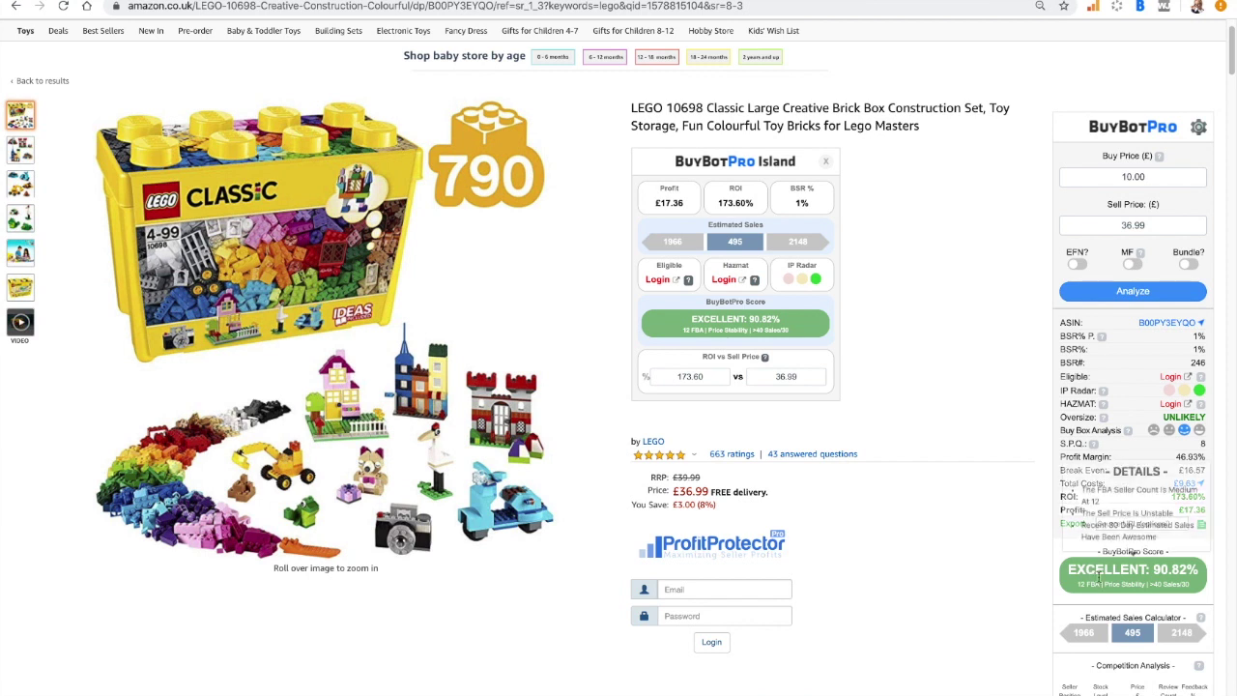
{"action": "mouse_move", "coordinate": [1167, 559]}
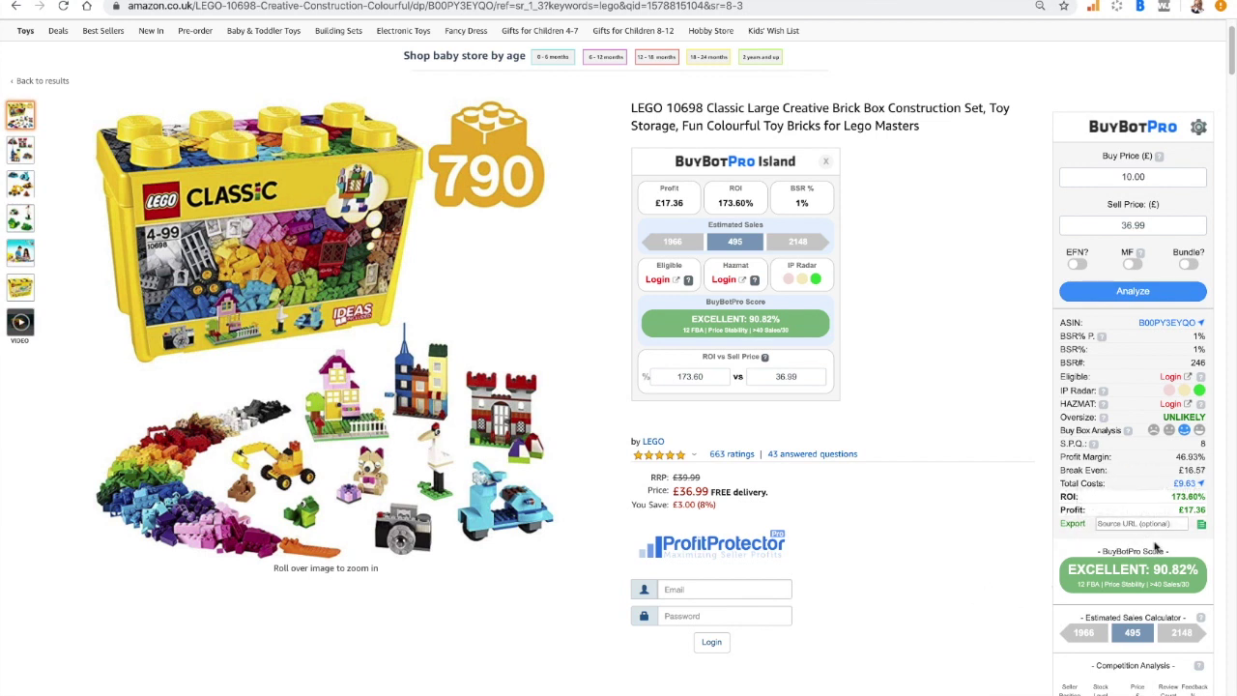
{"action": "mouse_move", "coordinate": [1140, 582]}
- Clear the existing Google Sheets ID in the BuyBotPro settings
{"action": "left_click", "coordinate": [1198, 130]}
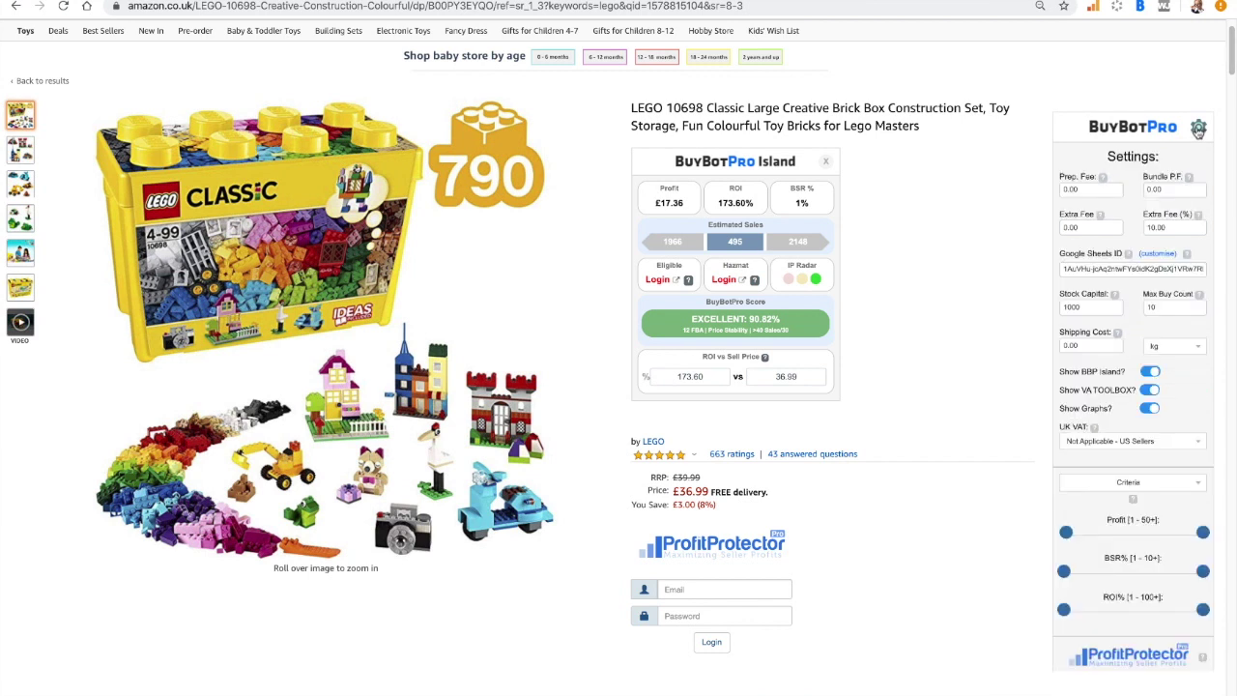
{"action": "double_click", "coordinate": [1101, 268]}
{"action": "key", "text": "BackSpace"}
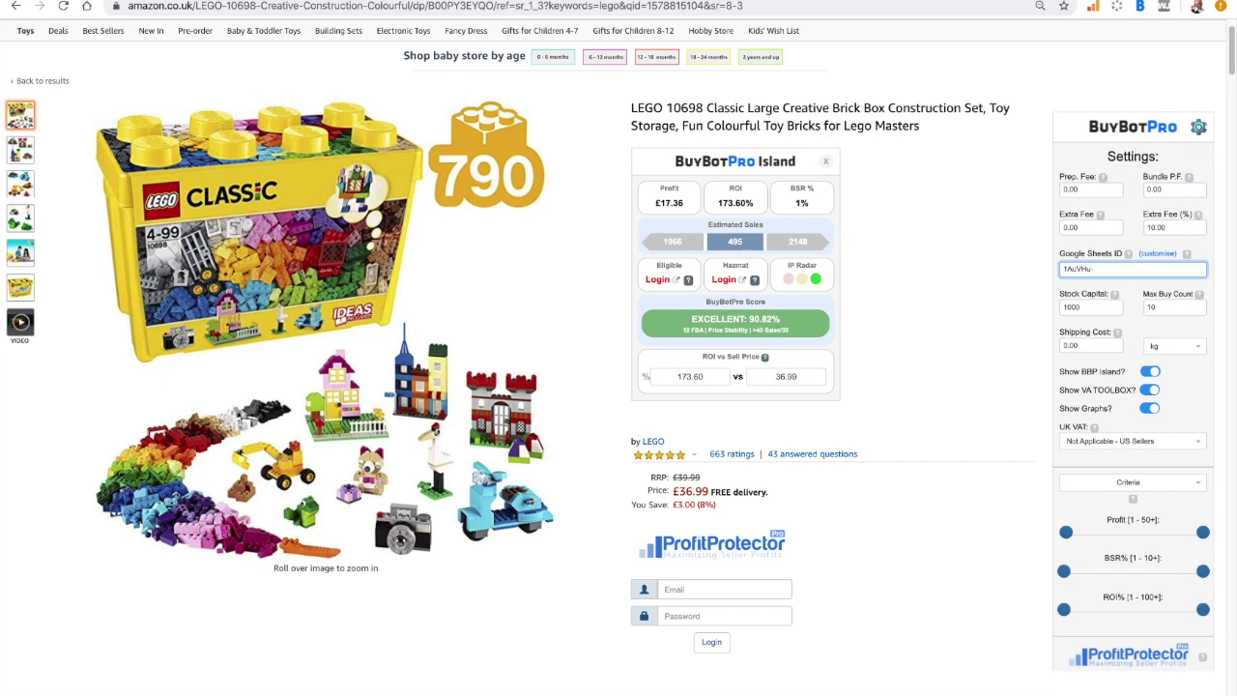
{"action": "key", "text": "BackSpace"}
{"action": "key", "text": "BackSpace"}
{"action": "key", "text": "BackSpace"}
{"action": "key", "text": "BackSpace"}
{"action": "key", "text": "BackSpace"}
{"action": "key", "text": "BackSpace"}
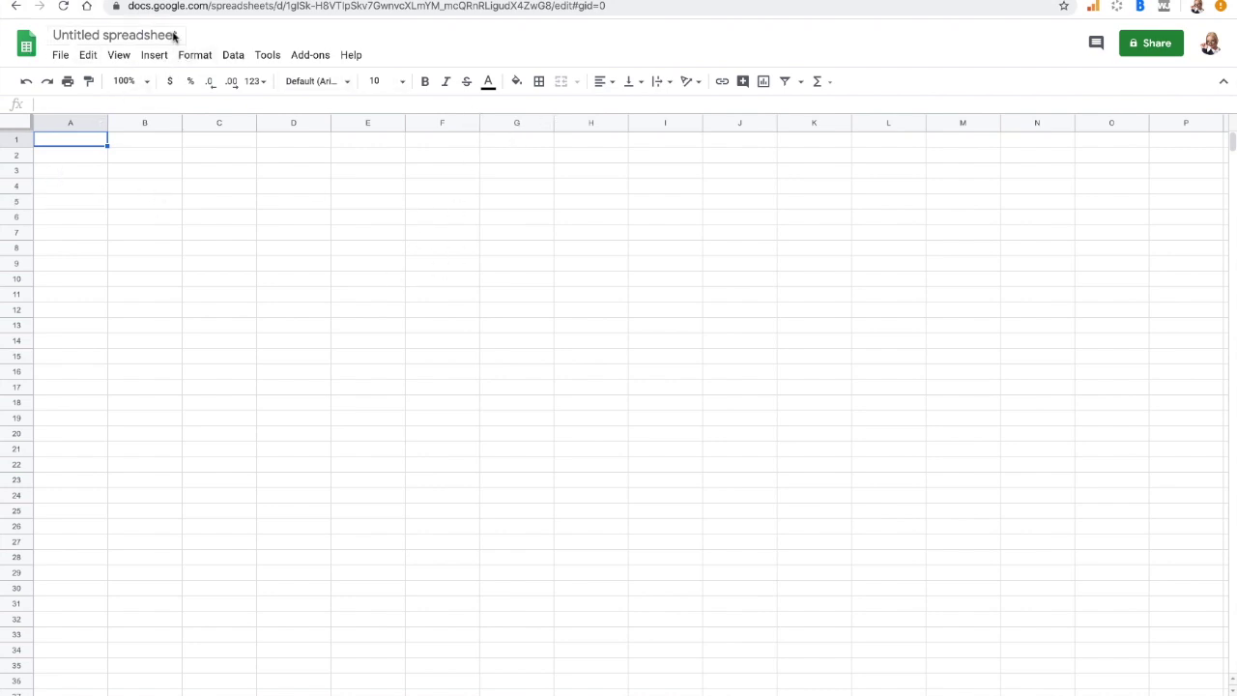
- Copy the URL of the blank Google Sheets spreadsheet and paste it as BuyBotPro's Google Sheets ID on the Amazon page
{"action": "left_click", "coordinate": [639, 5]}
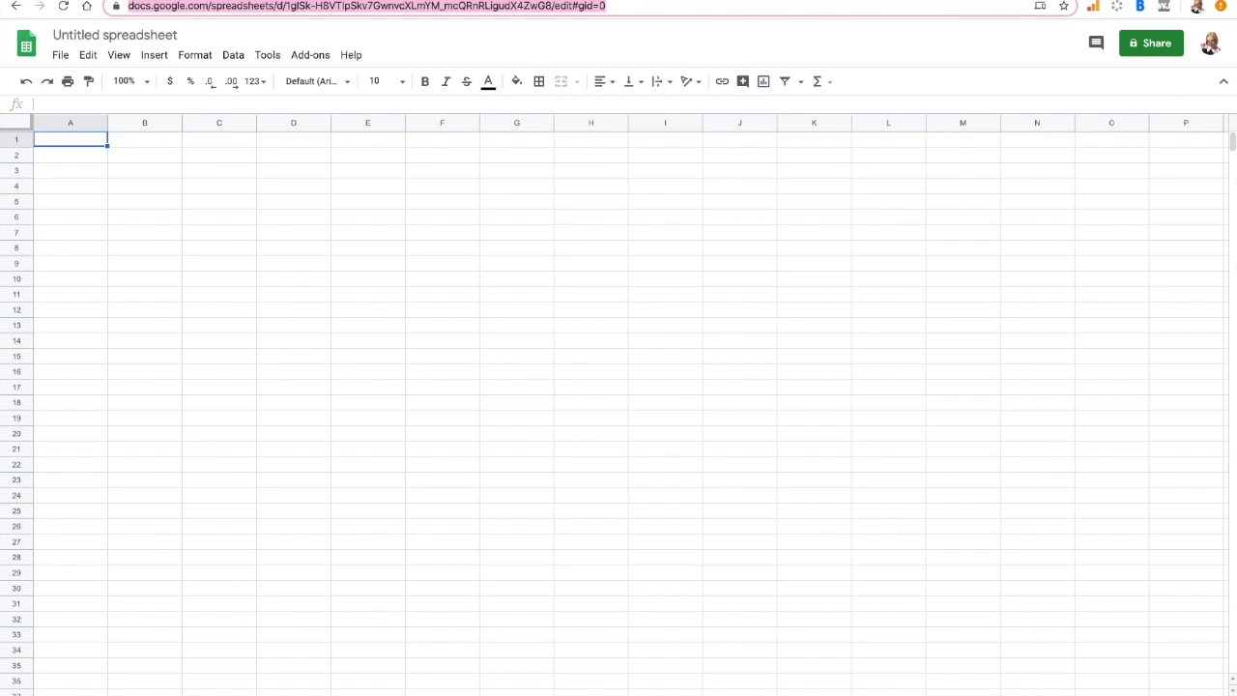
{"action": "key", "text": "ctrl+Tab"}
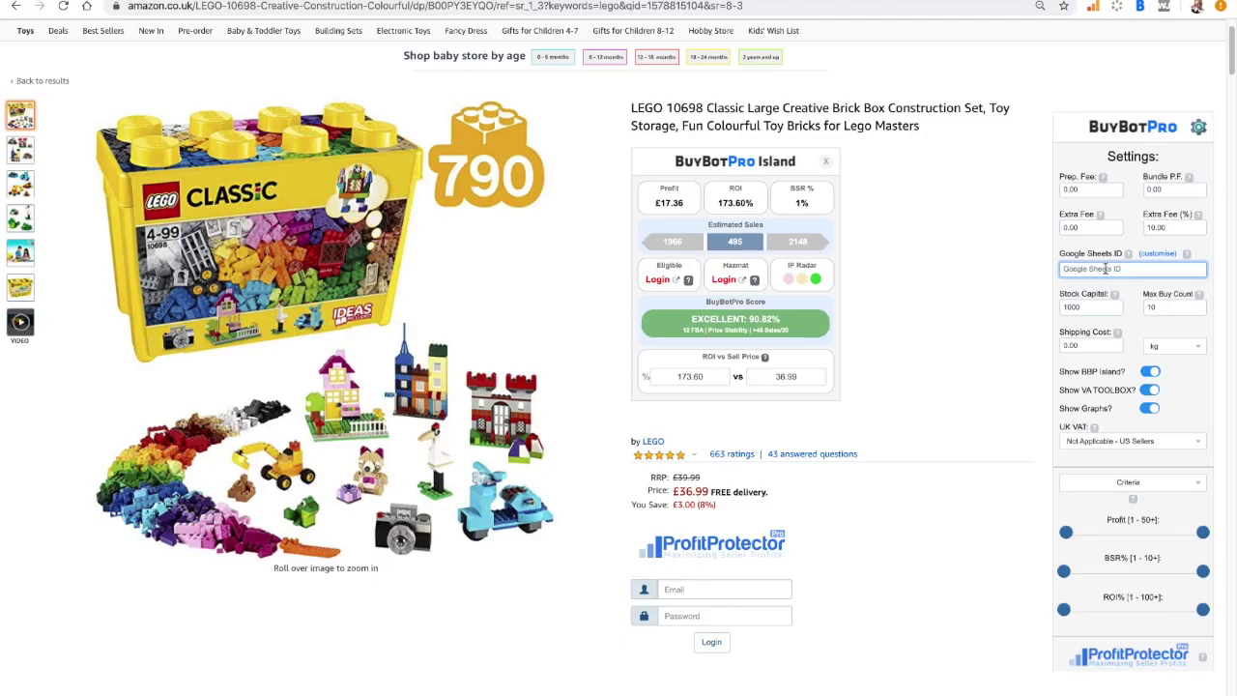
{"action": "key", "text": "ctrl+v"}
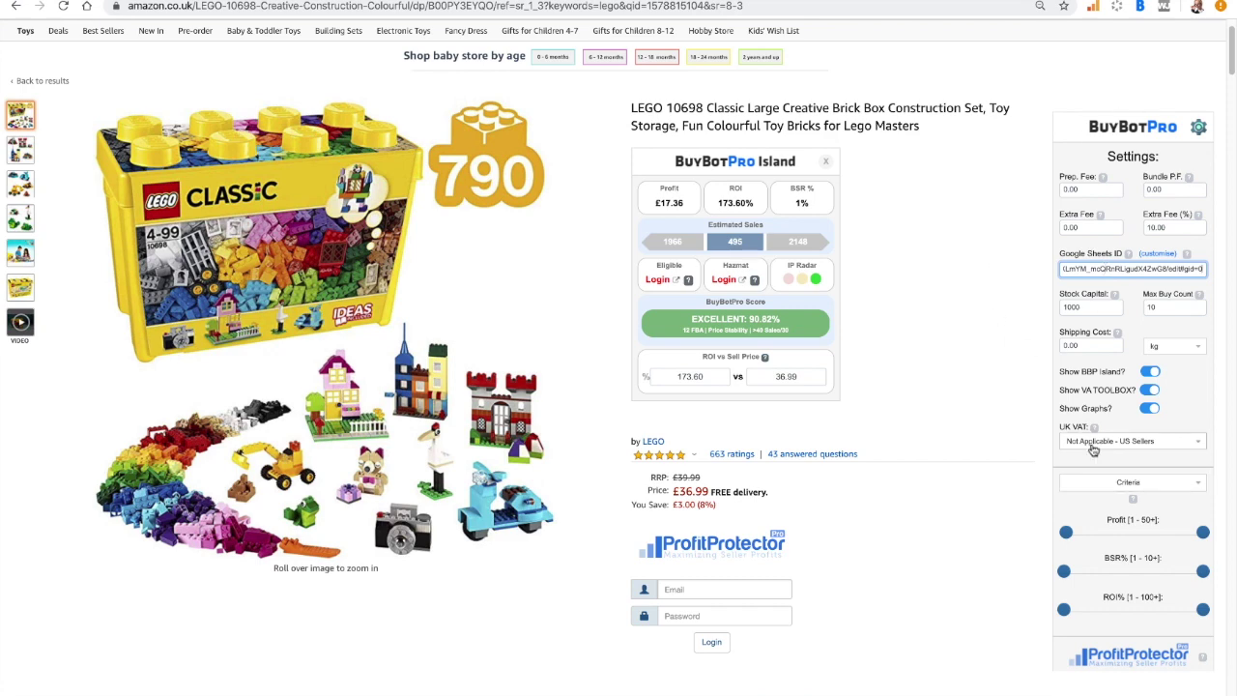
- Save the settings and copy the product analysis to the linked buy sheet
{"action": "scroll", "coordinate": [1093, 450], "scroll_direction": "down", "scroll_amount": 2}
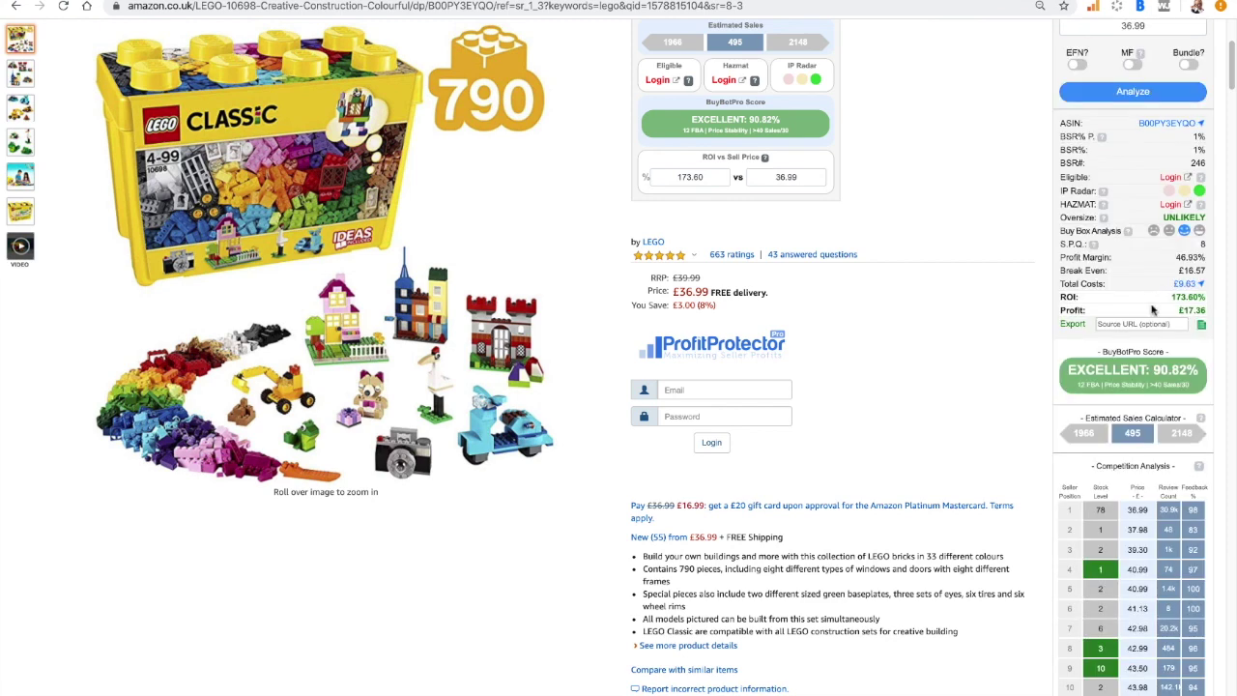
{"action": "scroll", "coordinate": [1152, 309], "scroll_direction": "up", "scroll_amount": 1}
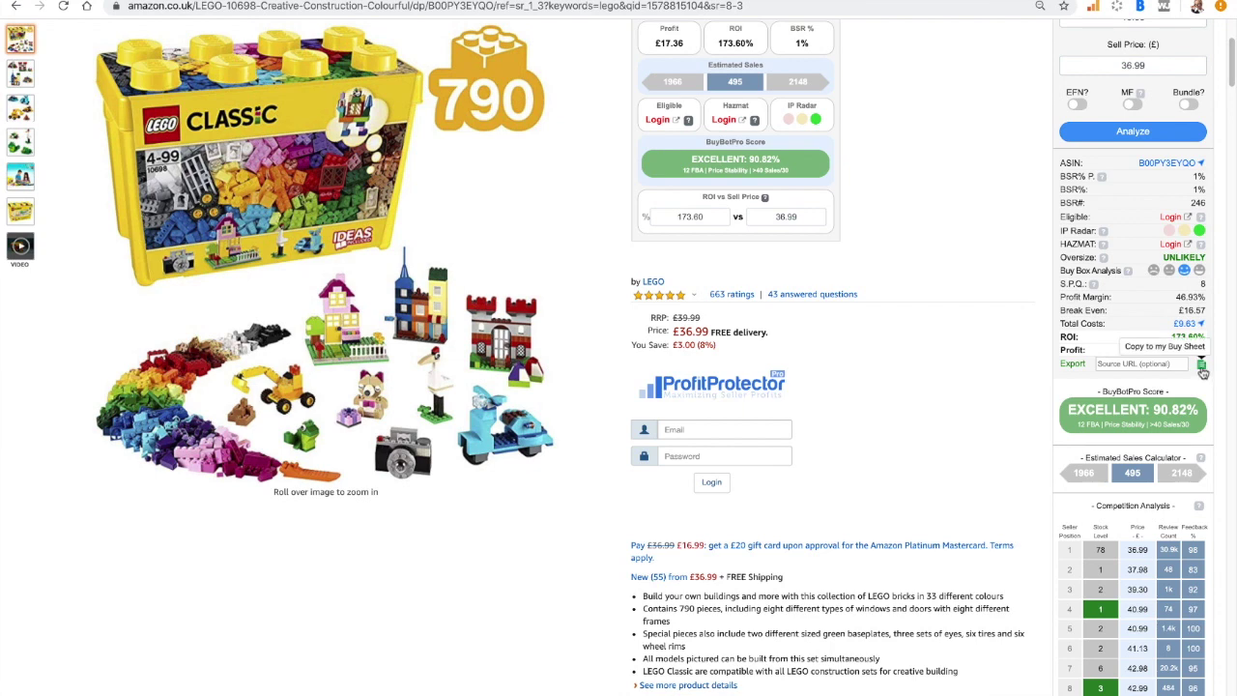
{"action": "left_click", "coordinate": [1201, 366]}
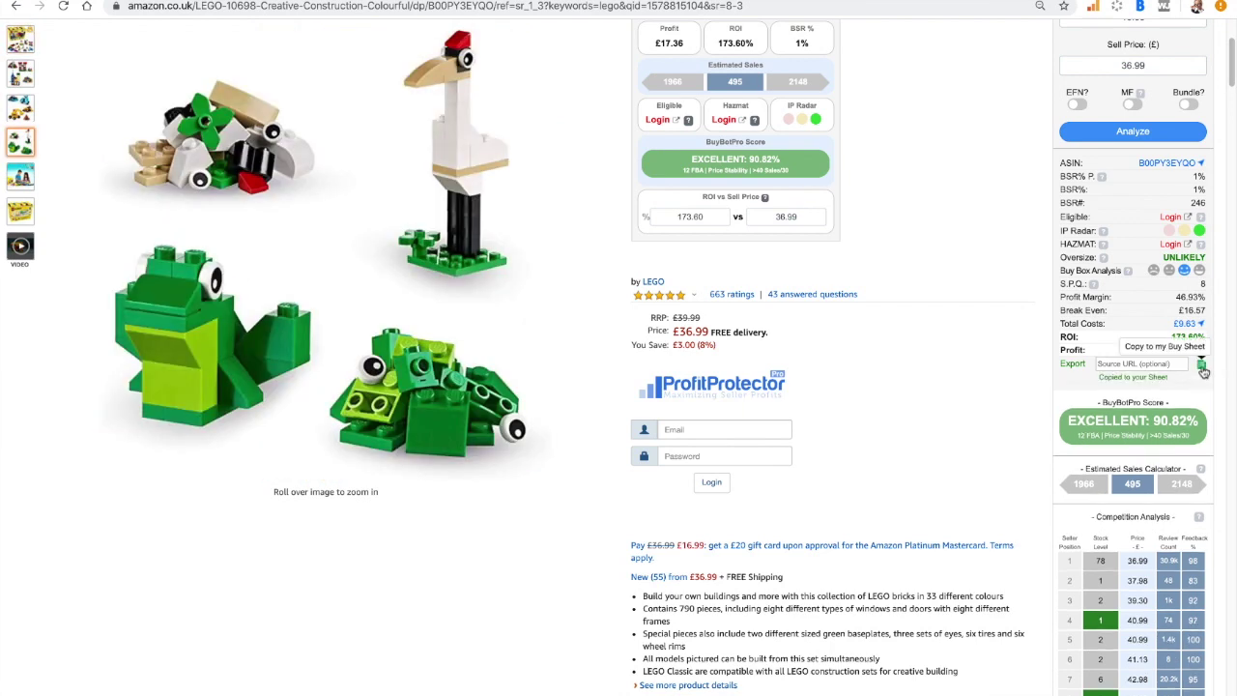
{"action": "mouse_move", "coordinate": [345, 43]}
{"action": "key", "text": "ctrl+Tab"}
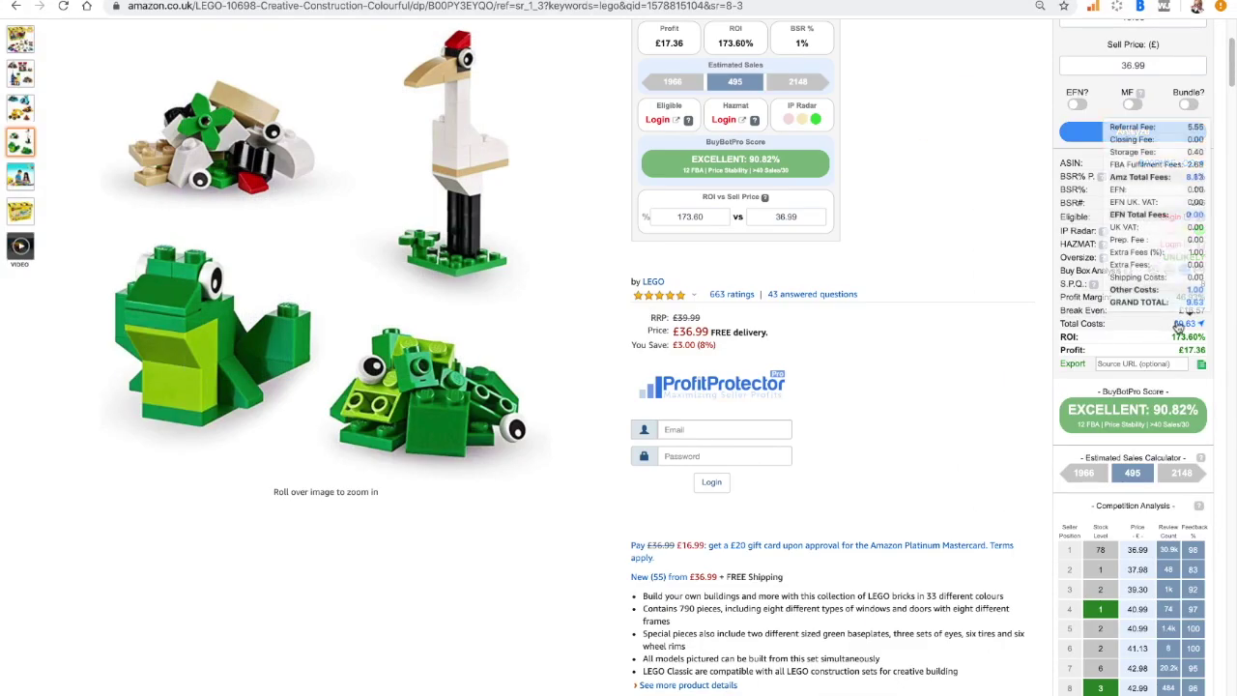
- Customise the export columns so Product Name goes to column A and ASIN to column B
{"action": "scroll", "coordinate": [1186, 147], "scroll_direction": "up", "scroll_amount": 1}
{"action": "left_click", "coordinate": [1199, 118]}
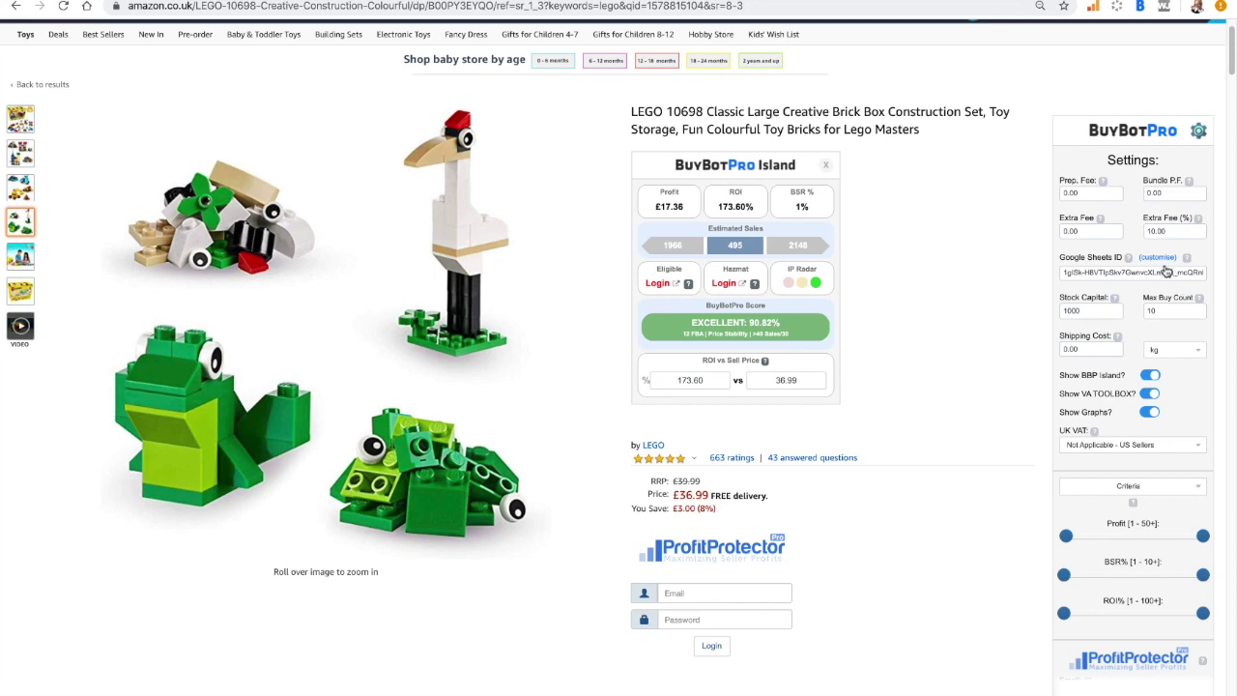
{"action": "left_click", "coordinate": [1164, 267]}
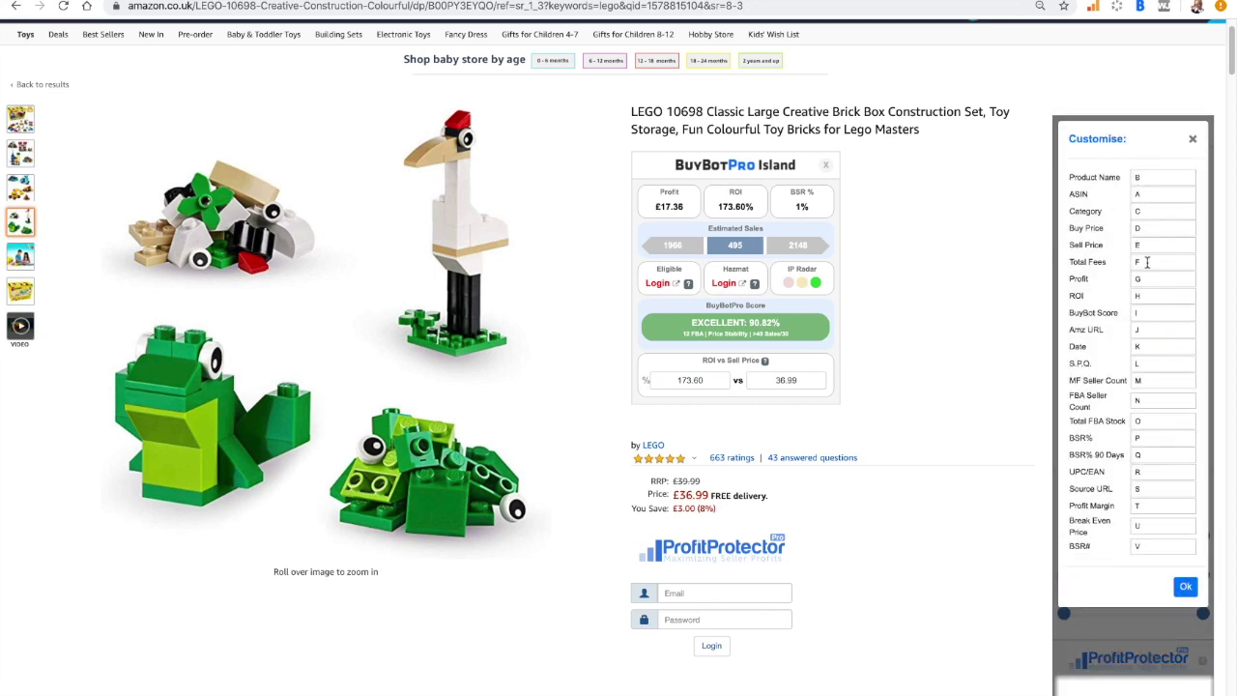
{"action": "left_click", "coordinate": [1157, 176]}
{"action": "key", "text": "BackSpace"}
{"action": "type", "text": "A"}
{"action": "left_click", "coordinate": [1141, 195]}
{"action": "key", "text": "BackSpace"}
{"action": "type", "text": "B"}
{"action": "left_click", "coordinate": [1185, 586]}
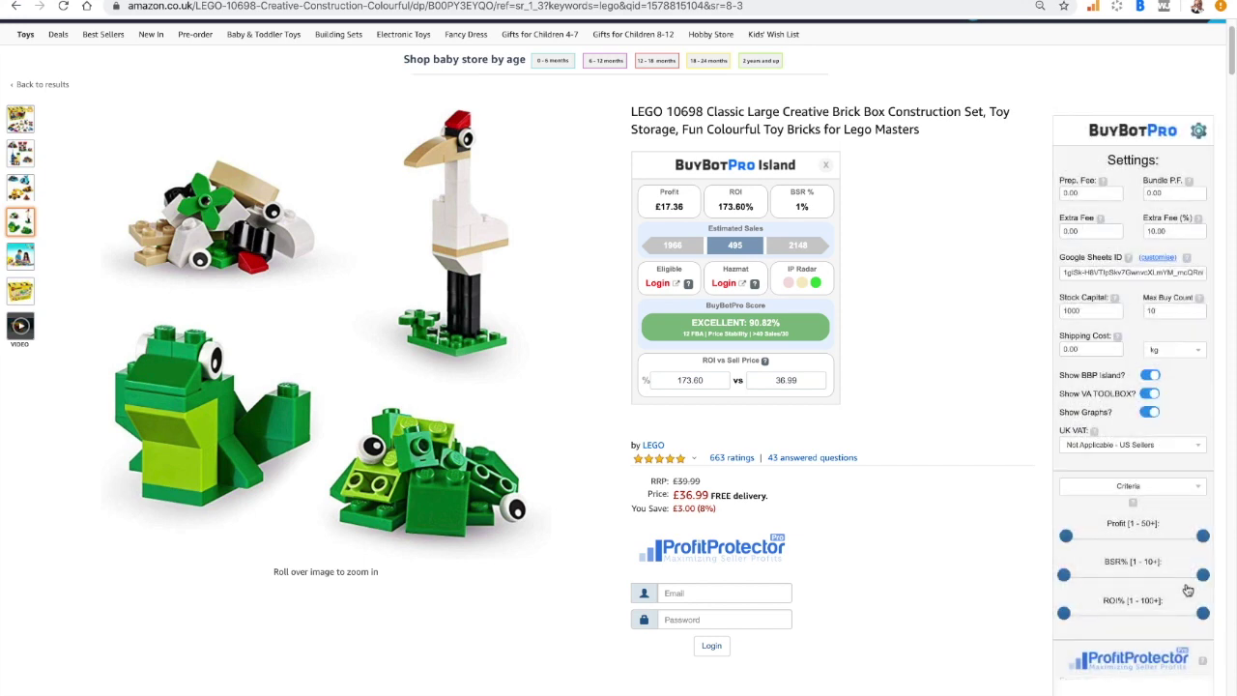
- Save the new column mapping and export the product again, checking the exported row in the Google Sheets spreadsheet
{"action": "scroll", "coordinate": [1188, 589], "scroll_direction": "down", "scroll_amount": 2}
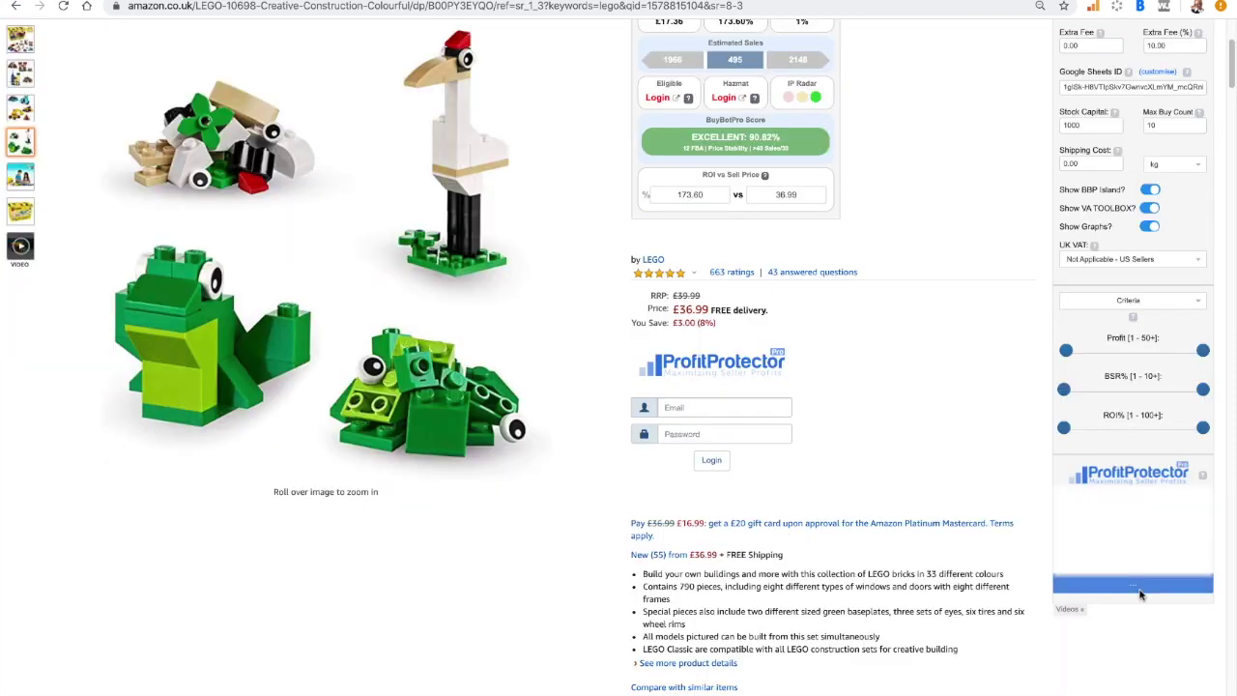
{"action": "left_click", "coordinate": [1140, 584]}
{"action": "scroll", "coordinate": [1188, 484], "scroll_direction": "up", "scroll_amount": 1}
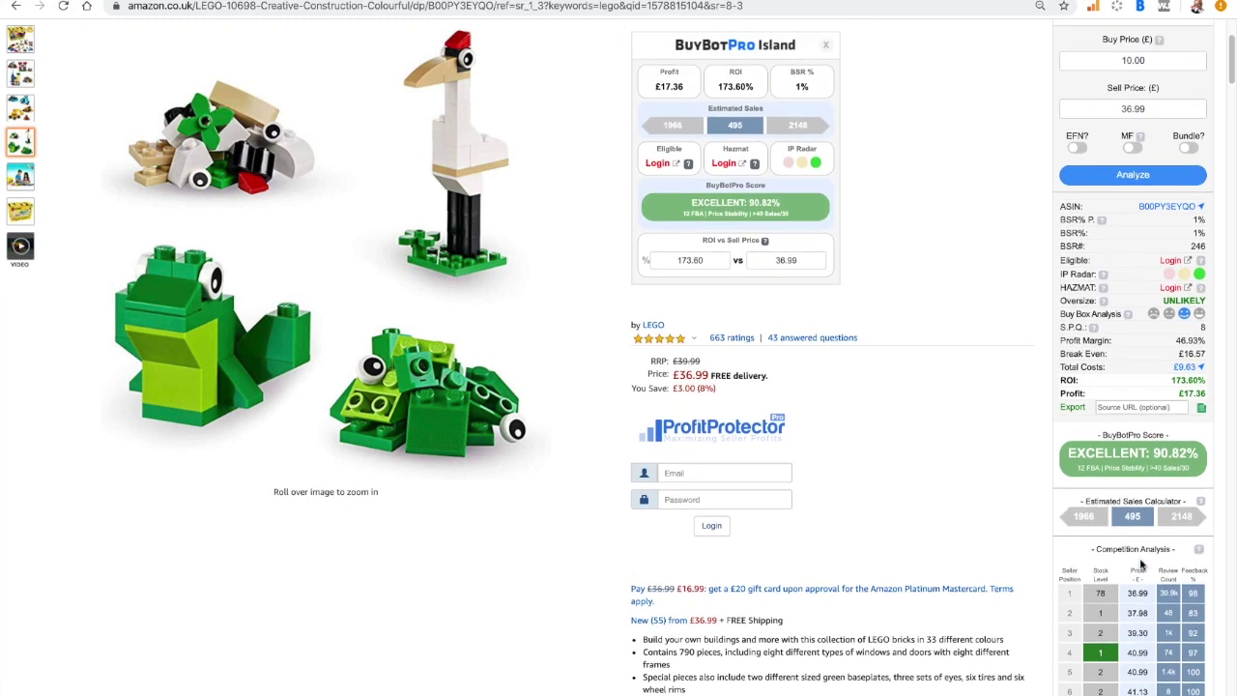
{"action": "left_click", "coordinate": [1201, 406]}
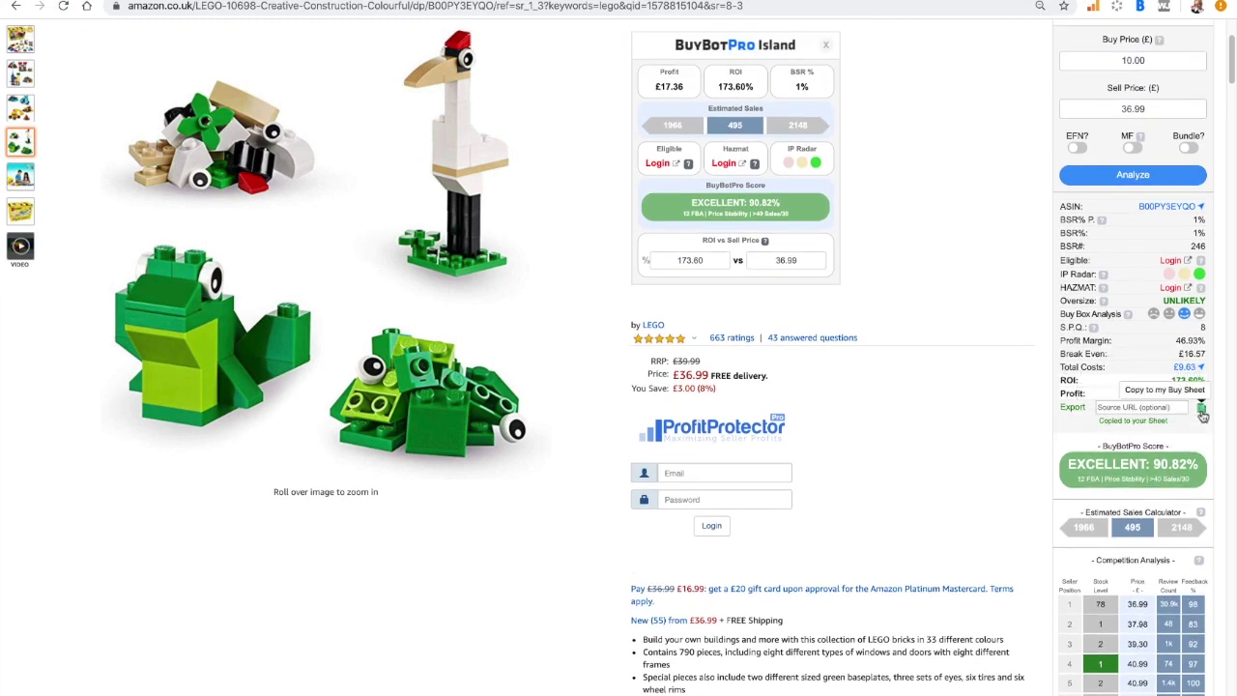
{"action": "left_click", "coordinate": [97, 1]}
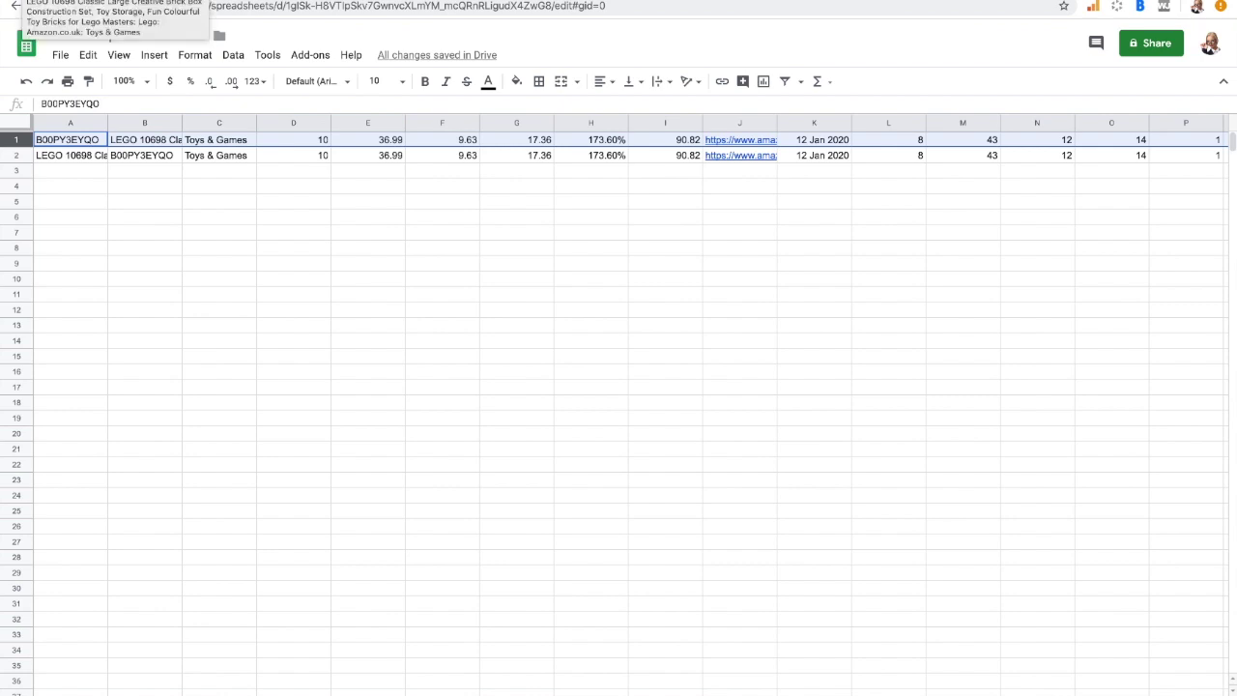
{"action": "left_click", "coordinate": [24, 0]}
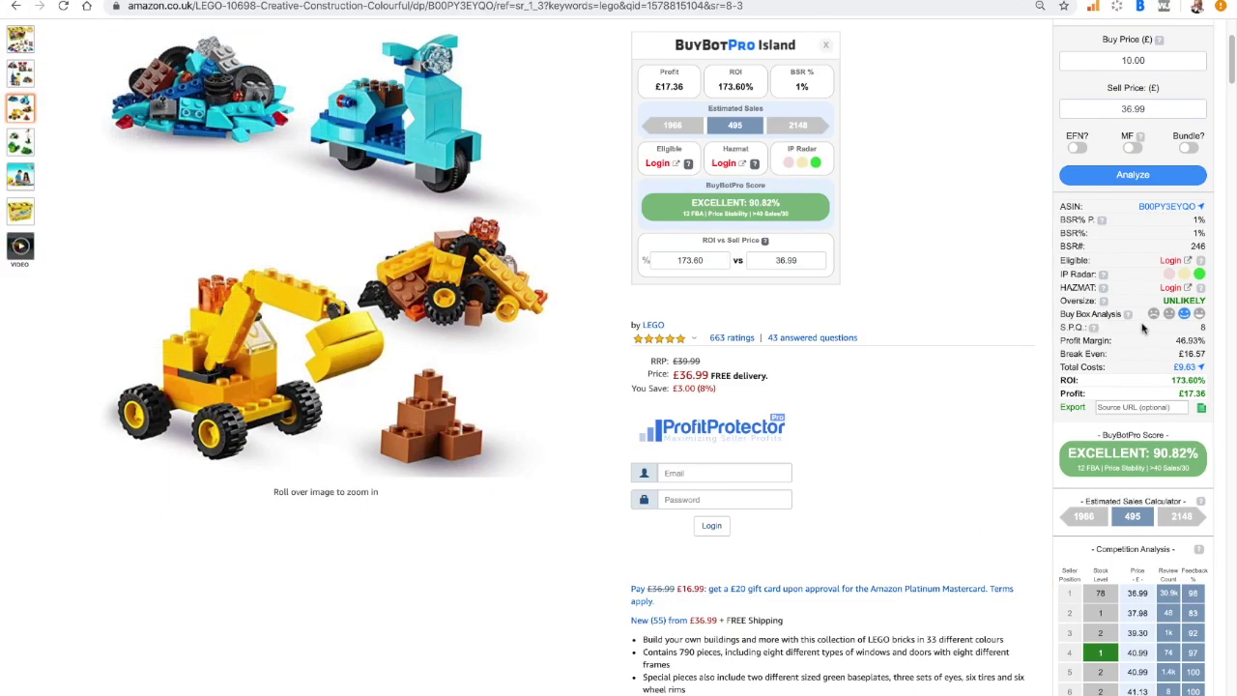
- Place the cursor in the optional source URL field and copy the product to the buy sheet
{"action": "scroll", "coordinate": [1150, 198], "scroll_direction": "up", "scroll_amount": 1}
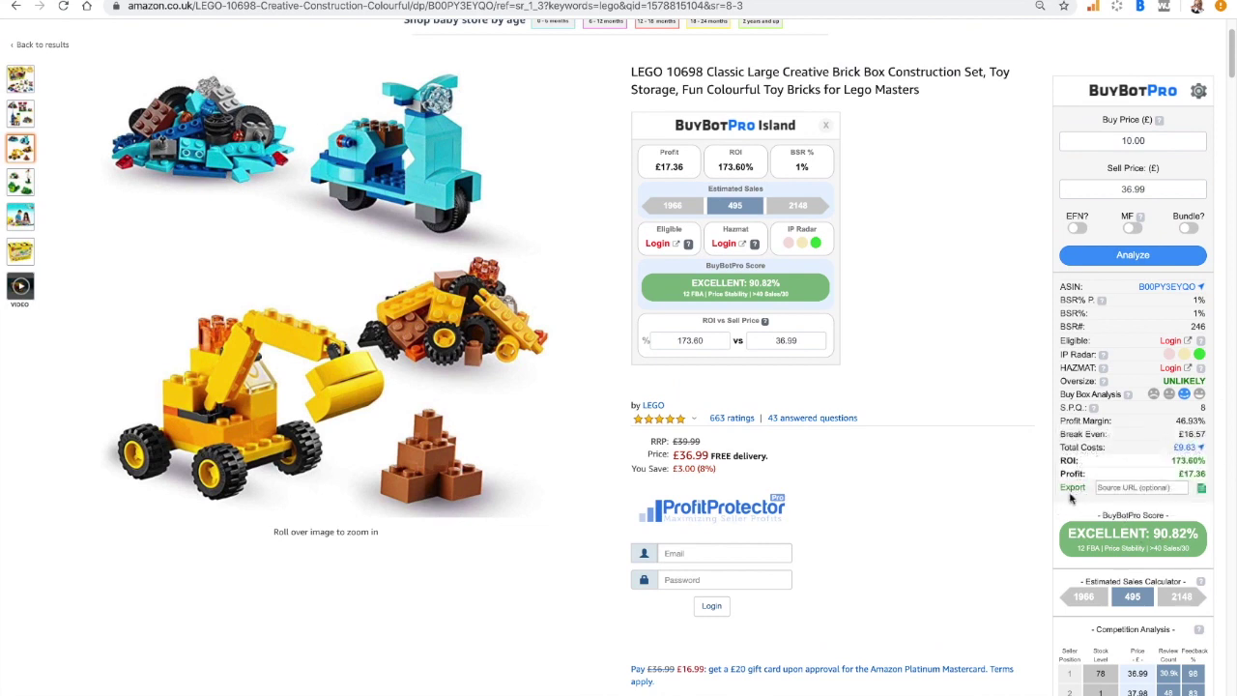
{"action": "left_click", "coordinate": [1137, 488]}
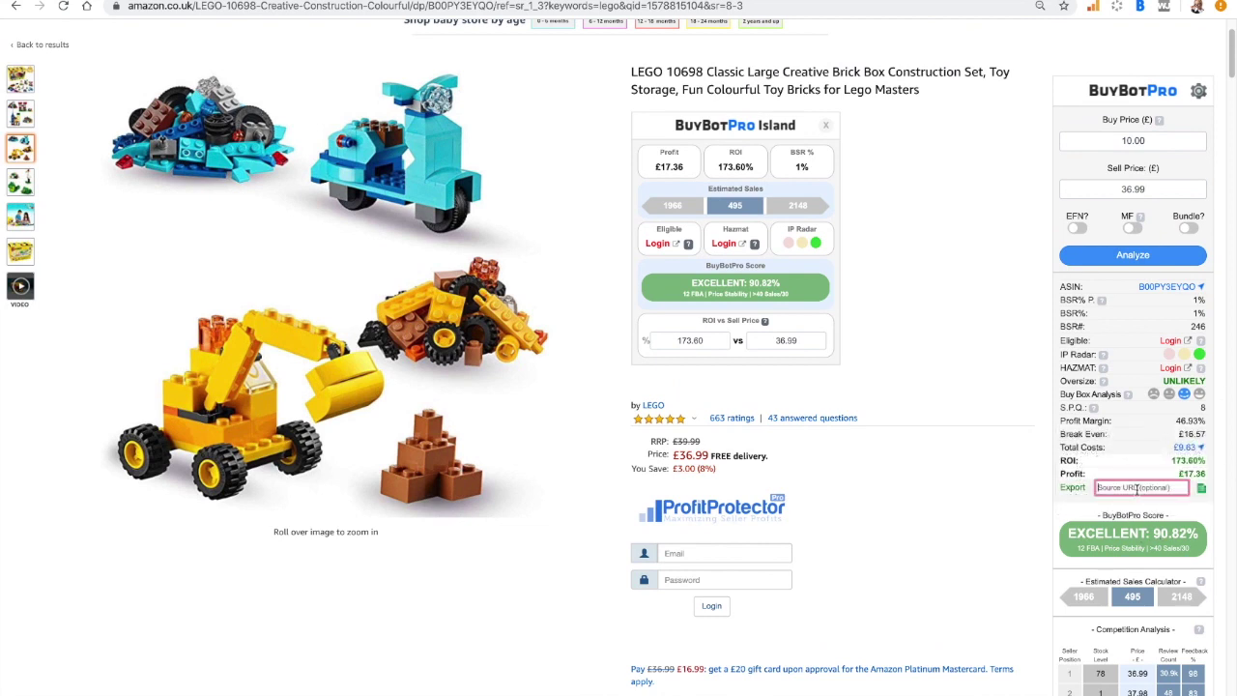
{"action": "left_click", "coordinate": [1202, 490]}
{"action": "left_click", "coordinate": [1197, 96]}
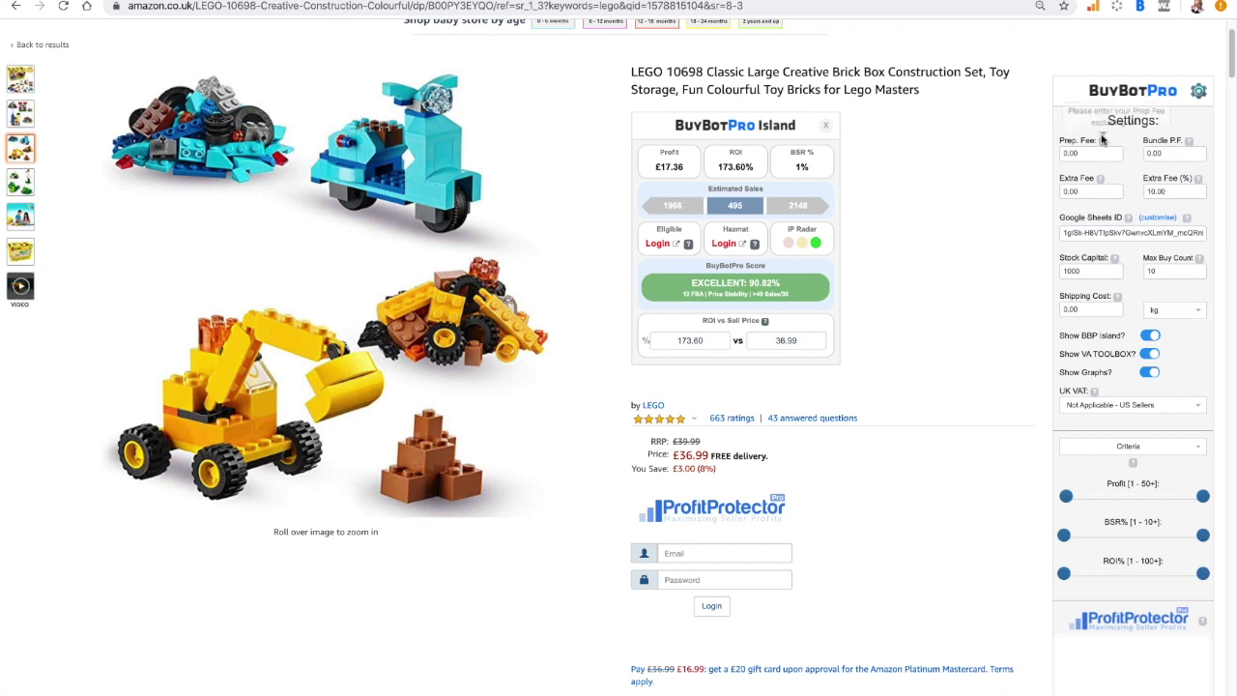
{"action": "left_click", "coordinate": [1090, 153]}
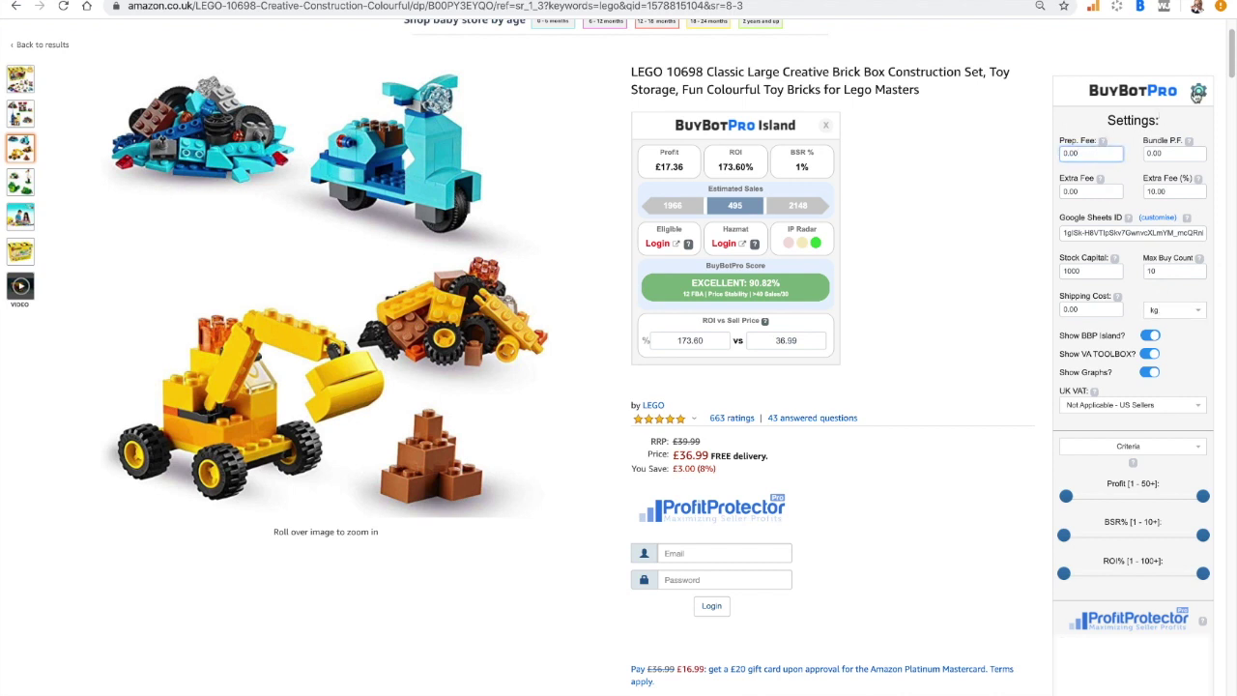
{"action": "left_click", "coordinate": [1198, 93]}
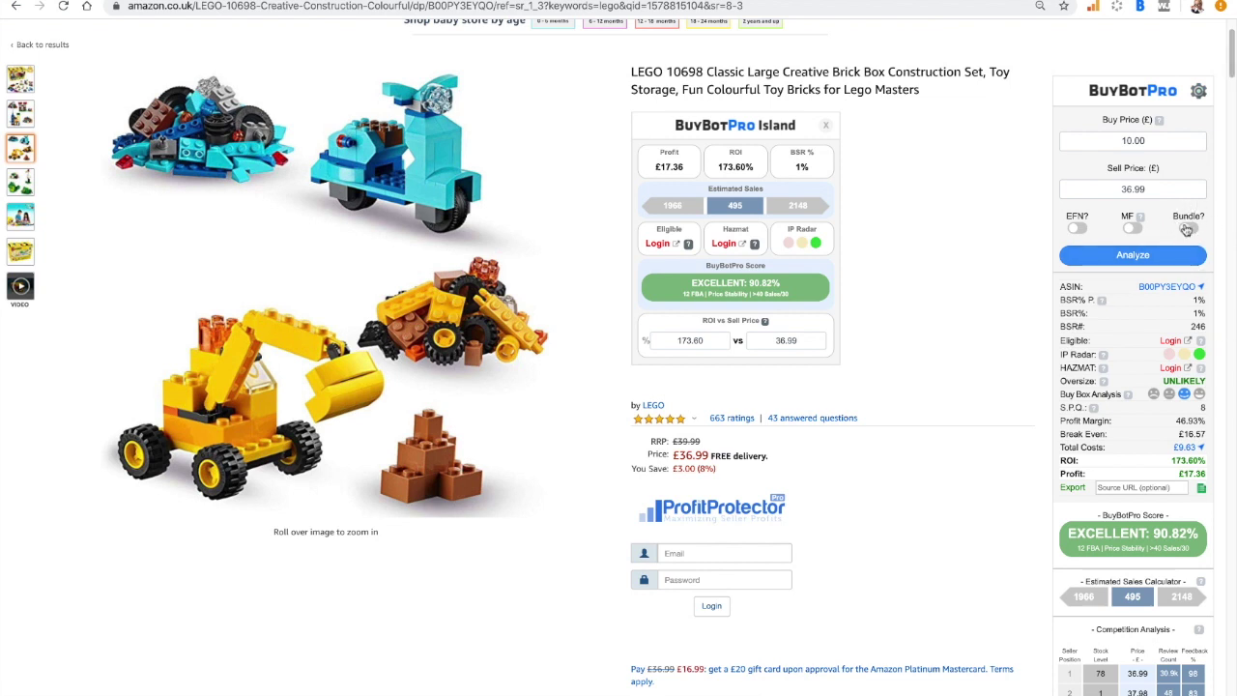
- Set the prep fee to 1.00 in the BuyBotPro settings
{"action": "left_click", "coordinate": [1199, 93]}
{"action": "left_click_drag", "start_coordinate": [1101, 153], "coordinate": [1035, 156]}
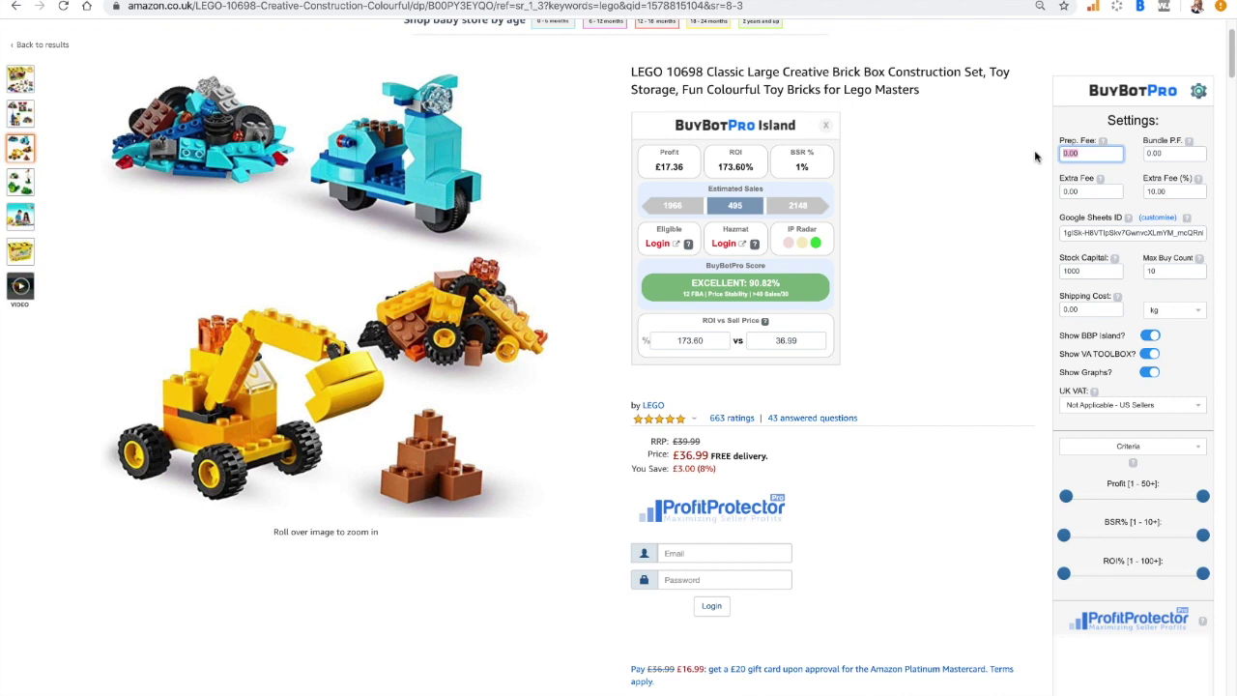
{"action": "type", "text": "5"}
{"action": "key", "text": "BackSpace"}
{"action": "key", "text": "BackSpace"}
{"action": "type", "text": "1.00"}
- Set the bundle prep fee to 0.50 and return to the analysis view
{"action": "left_click", "coordinate": [1173, 152]}
{"action": "left_click_drag", "start_coordinate": [1163, 152], "coordinate": [1094, 151]}
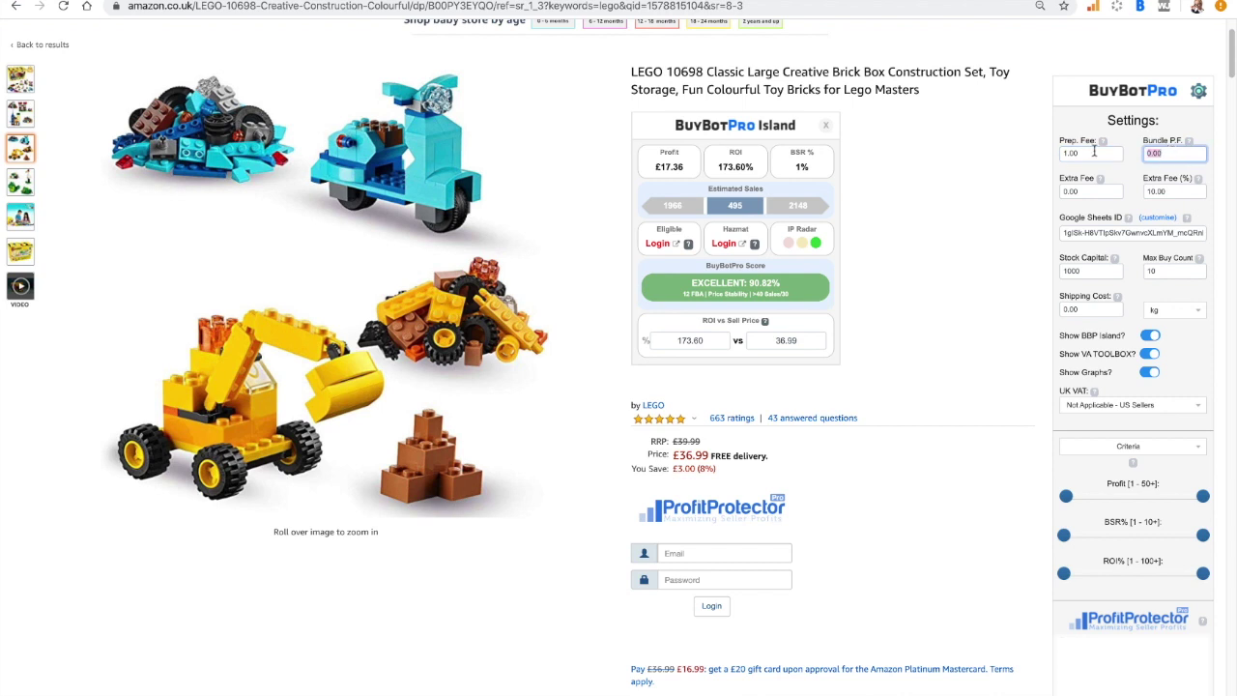
{"action": "type", "text": "50"}
{"action": "left_click", "coordinate": [1113, 192]}
{"action": "double_click", "coordinate": [1184, 150]}
{"action": "type", "text": "0.50"}
{"action": "left_click", "coordinate": [1082, 192]}
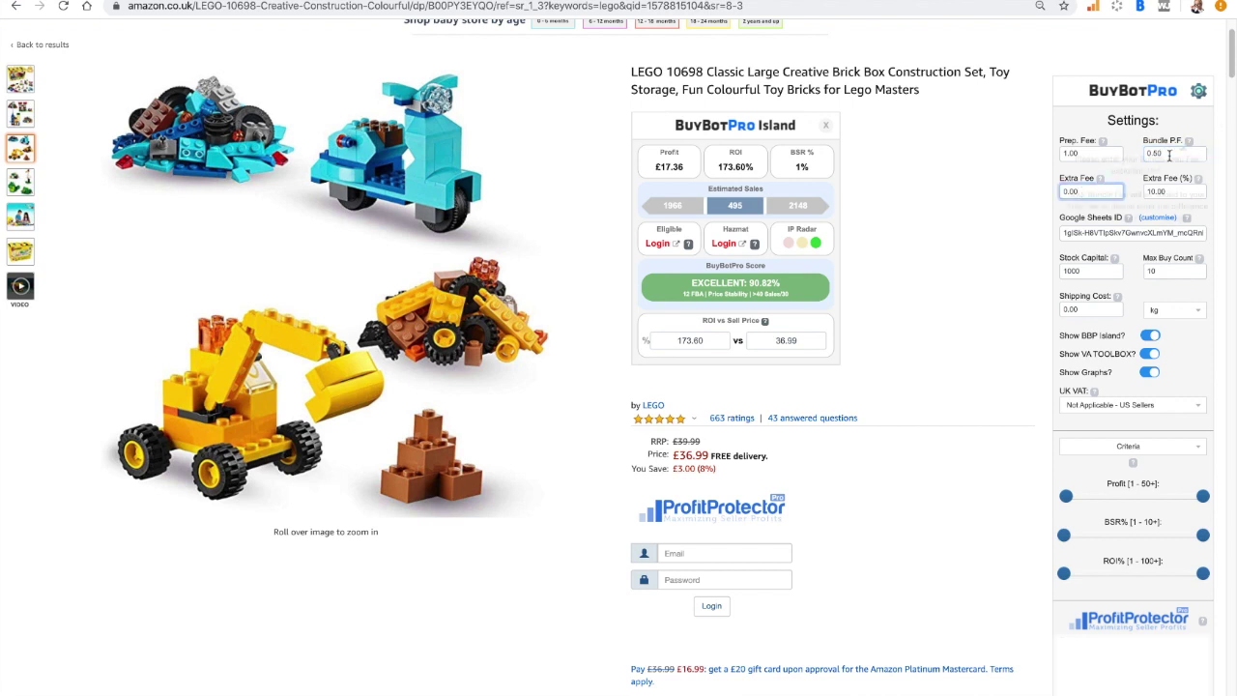
{"action": "left_click", "coordinate": [1199, 91]}
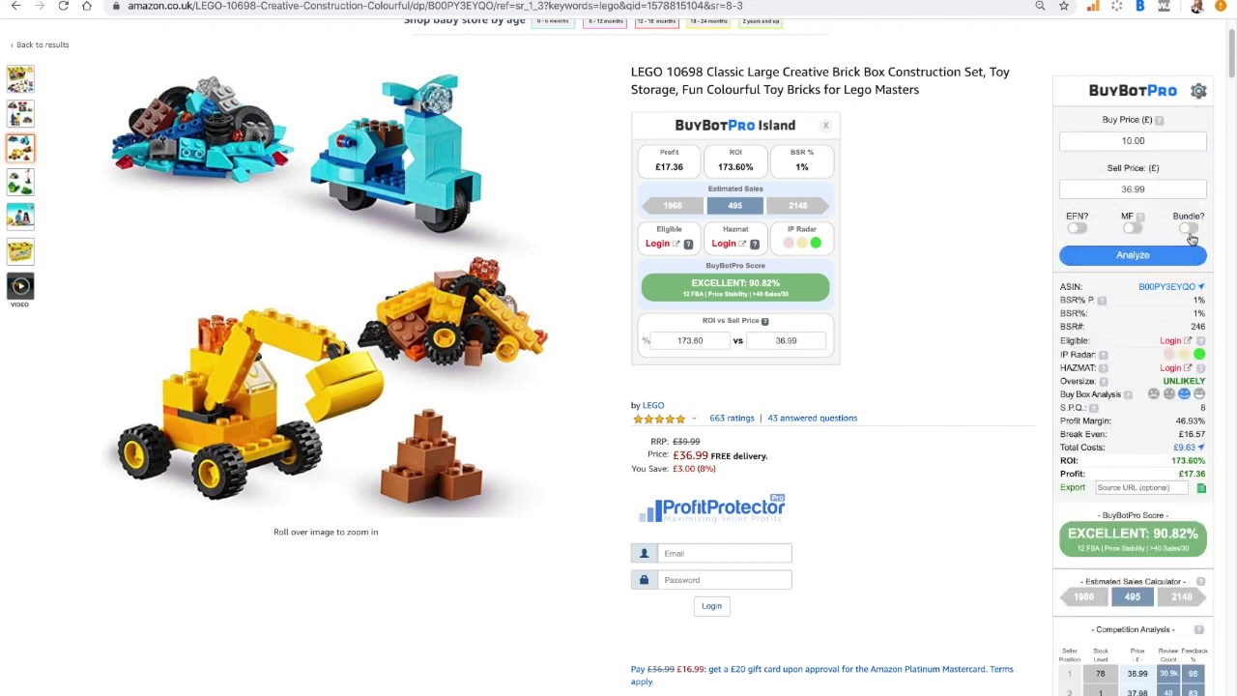
{"action": "left_click", "coordinate": [1198, 90]}
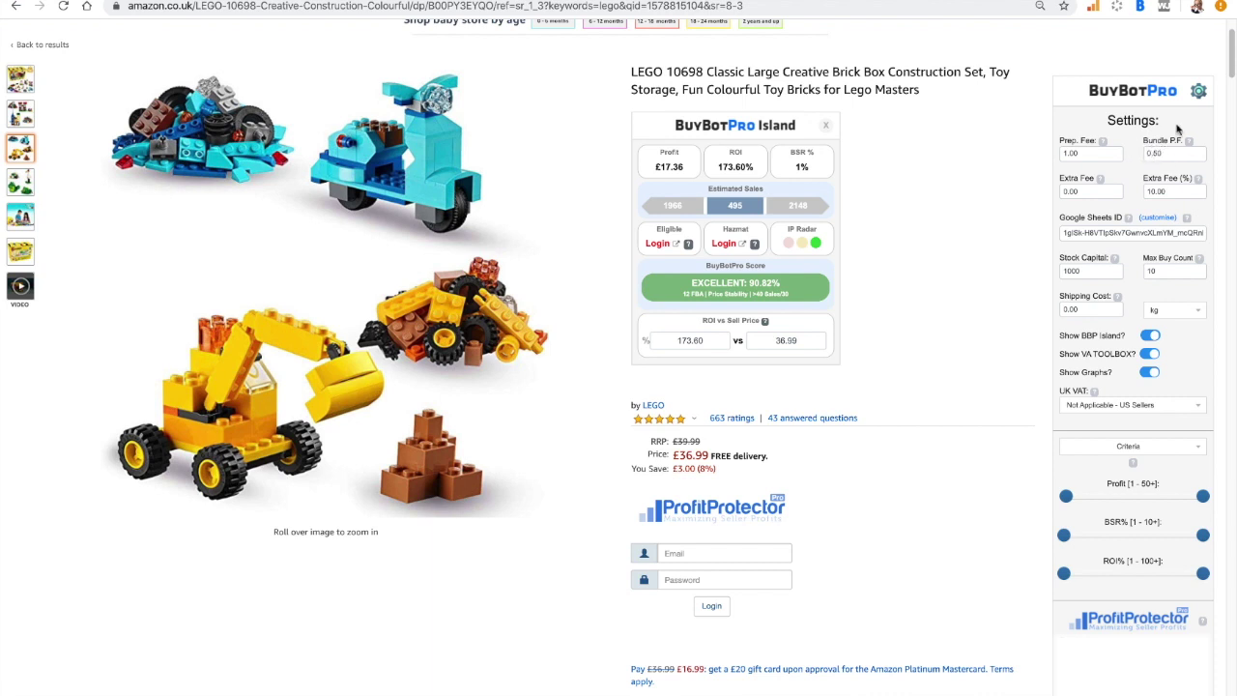
{"action": "left_click", "coordinate": [1198, 93]}
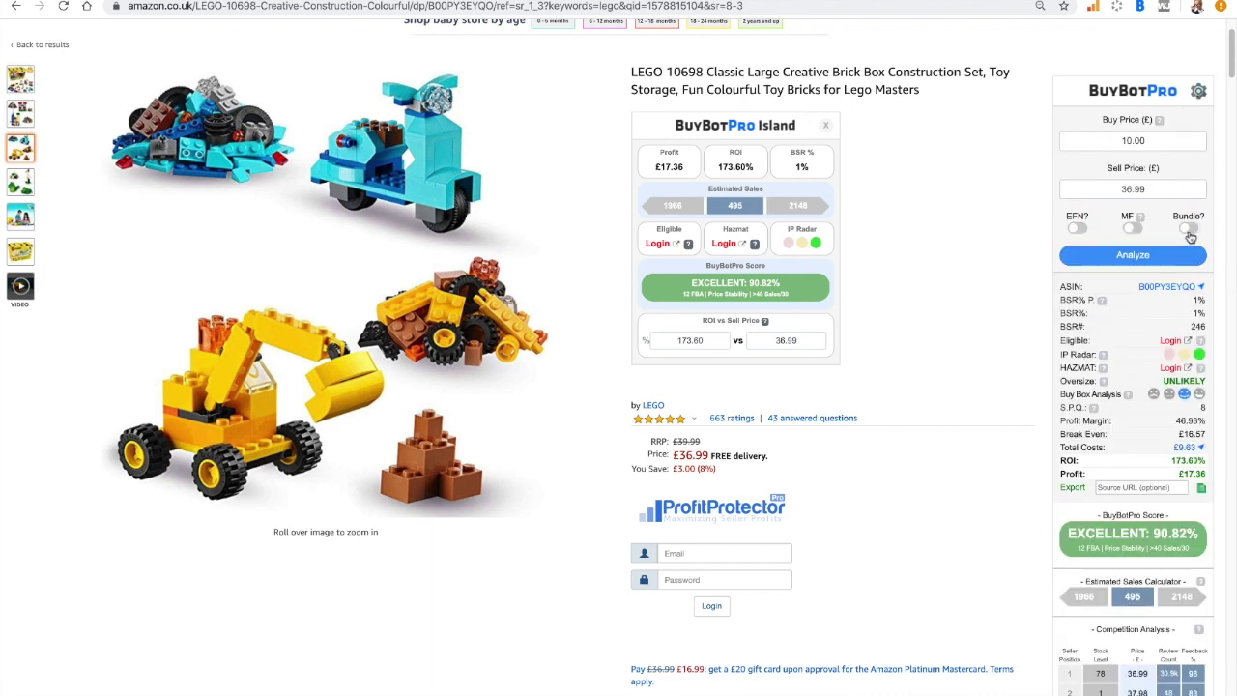
- Open the BuyBotPro settings and review the Extra Fee and Extra Fee (%) fields
{"action": "left_click", "coordinate": [1198, 95]}
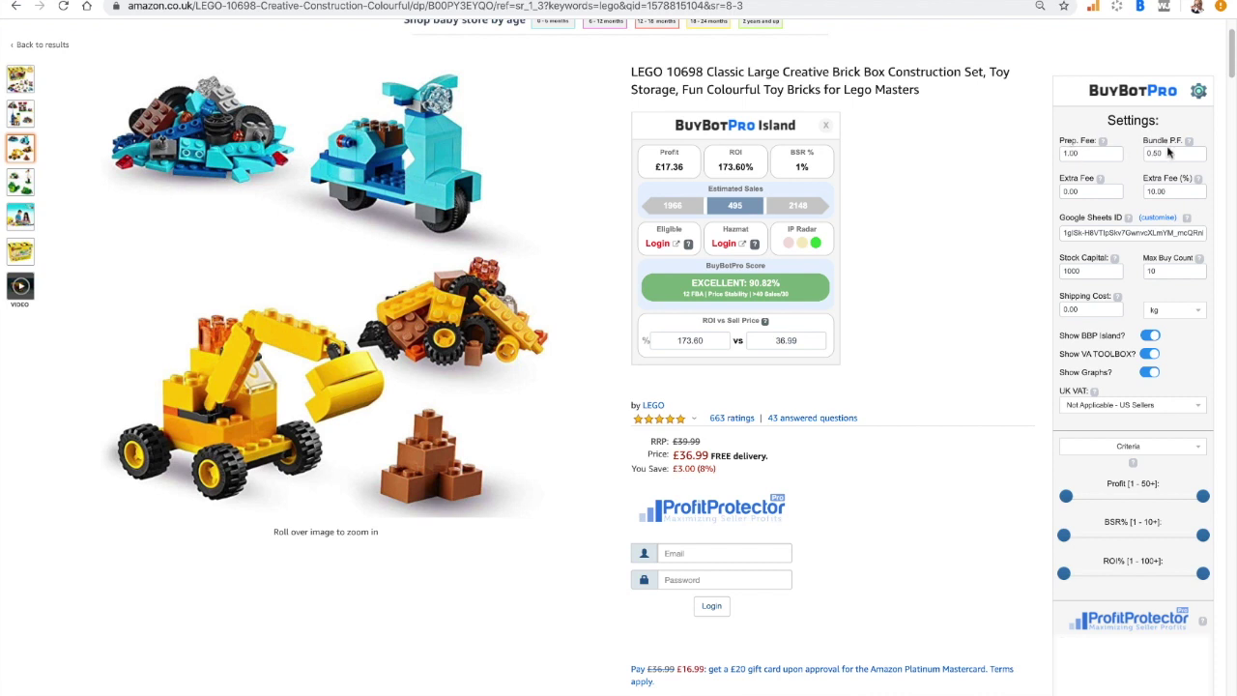
{"action": "left_click", "coordinate": [1086, 190]}
{"action": "mouse_move", "coordinate": [1104, 184]}
{"action": "double_click", "coordinate": [1088, 190]}
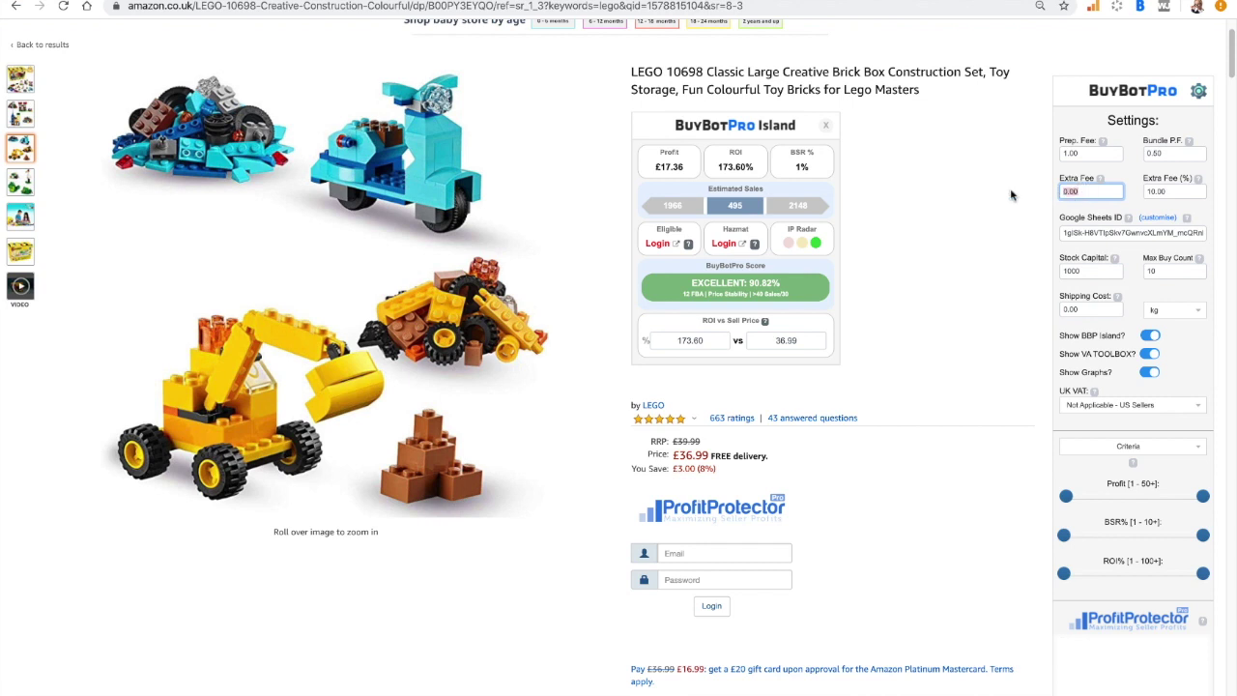
{"action": "left_click", "coordinate": [1181, 191]}
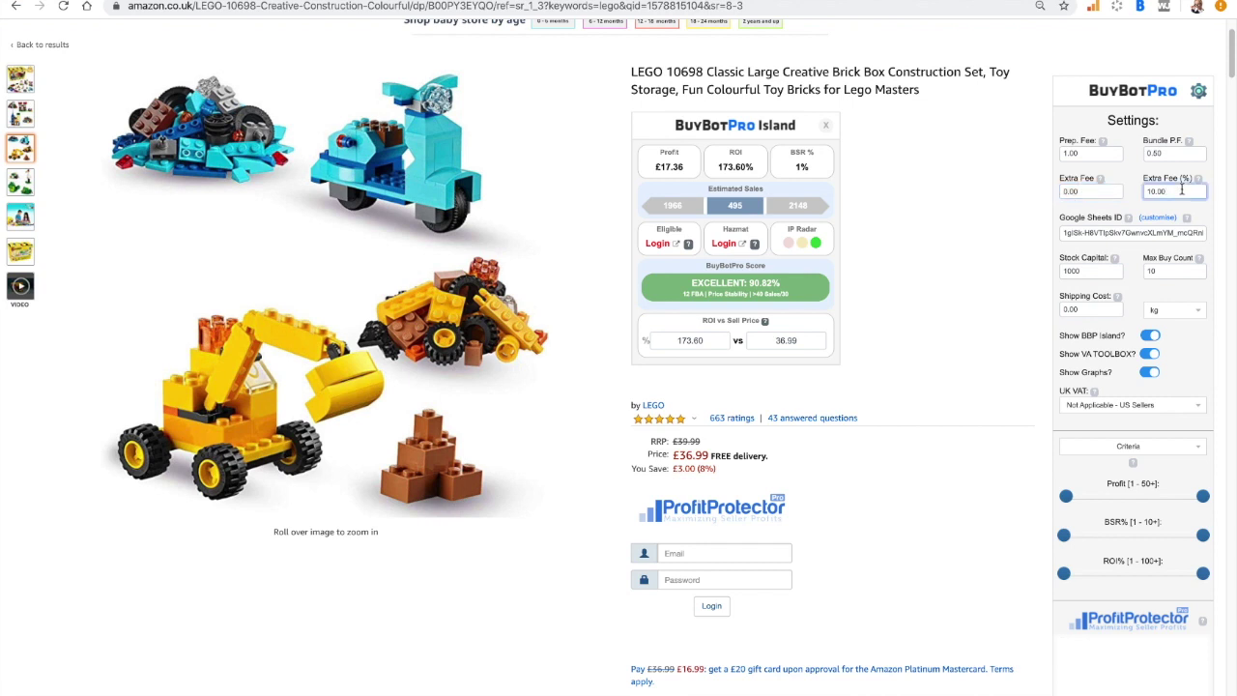
{"action": "left_click_drag", "start_coordinate": [1180, 190], "coordinate": [1140, 191]}
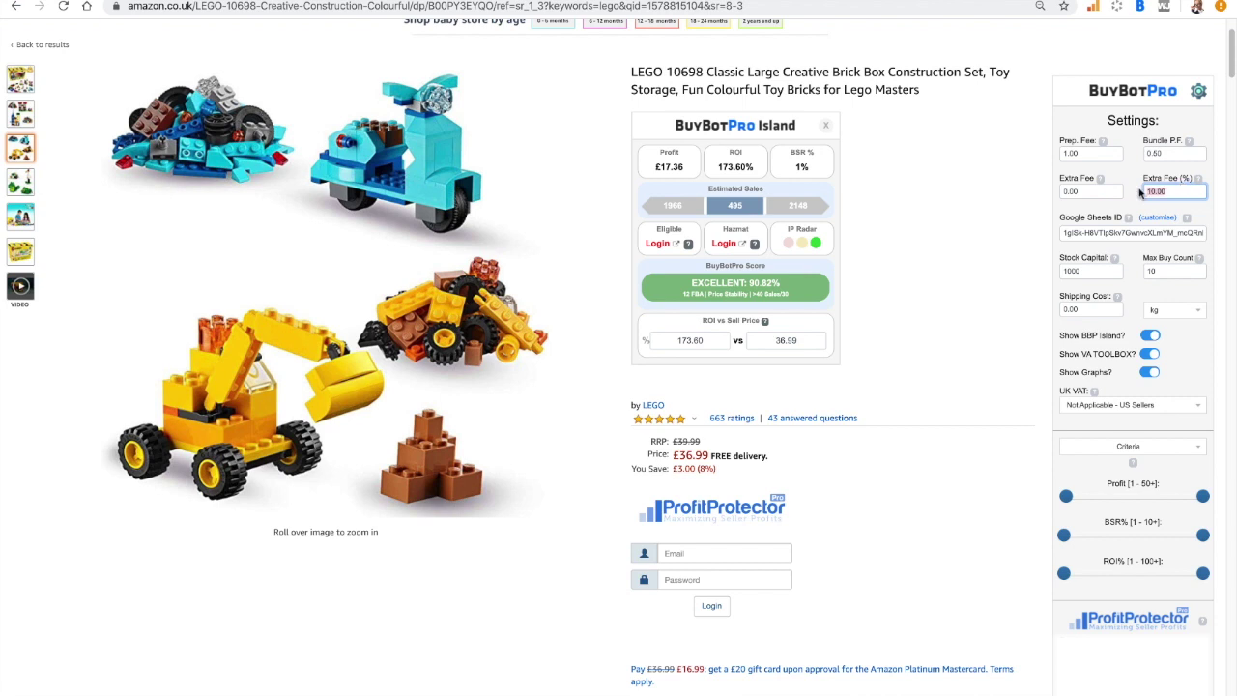
{"action": "left_click", "coordinate": [1114, 171]}
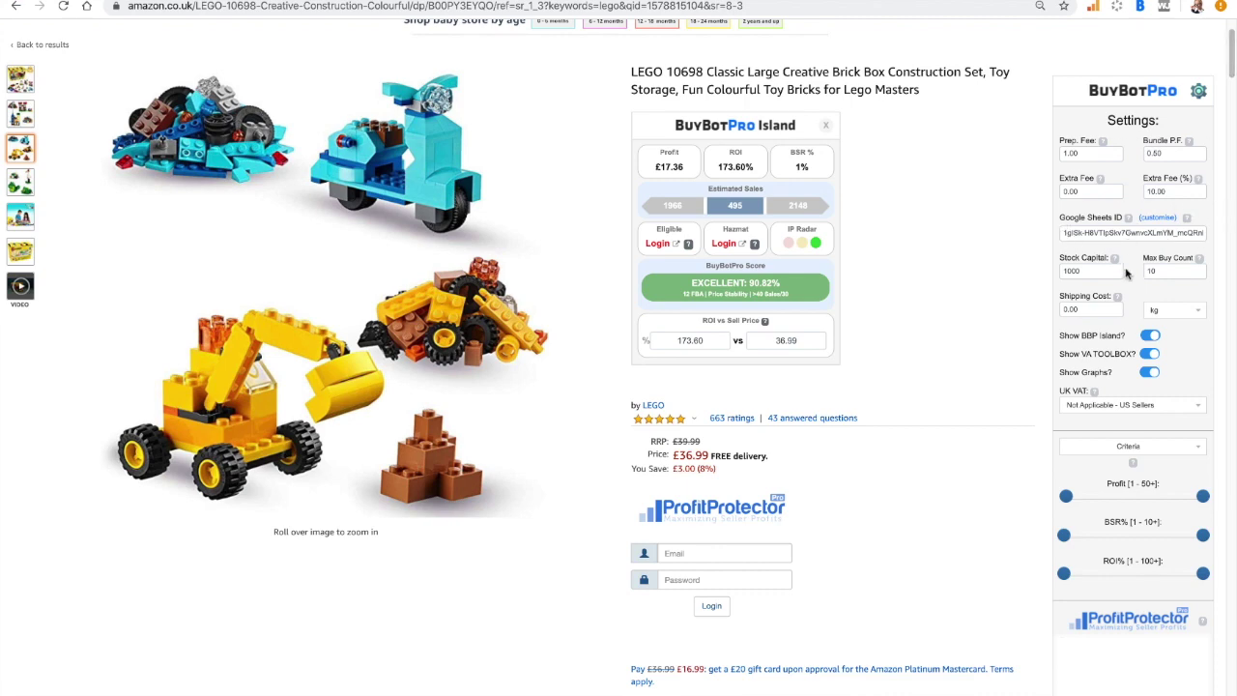
- Review the Stock Capital and Max Buy Count settings alongside the suggested purchase quantity in the analysis view
{"action": "scroll", "coordinate": [1125, 278], "scroll_direction": "down", "scroll_amount": 1}
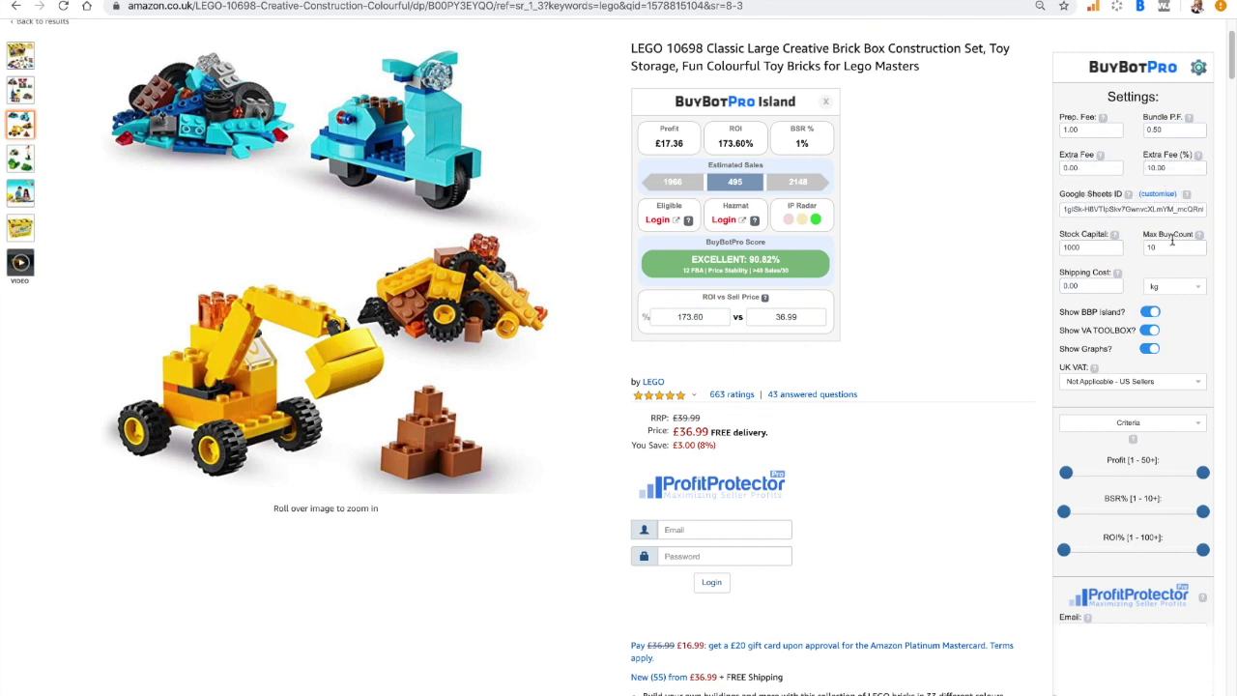
{"action": "left_click", "coordinate": [1198, 67]}
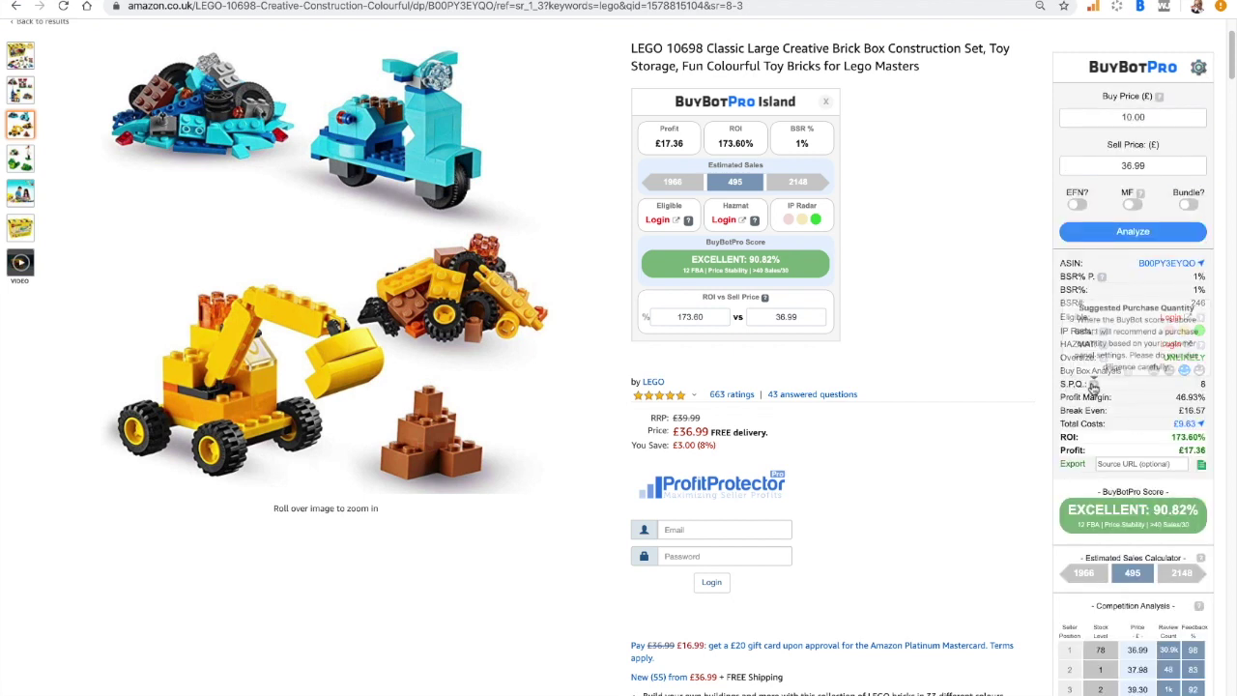
{"action": "left_click", "coordinate": [1198, 67]}
{"action": "left_click", "coordinate": [1096, 246]}
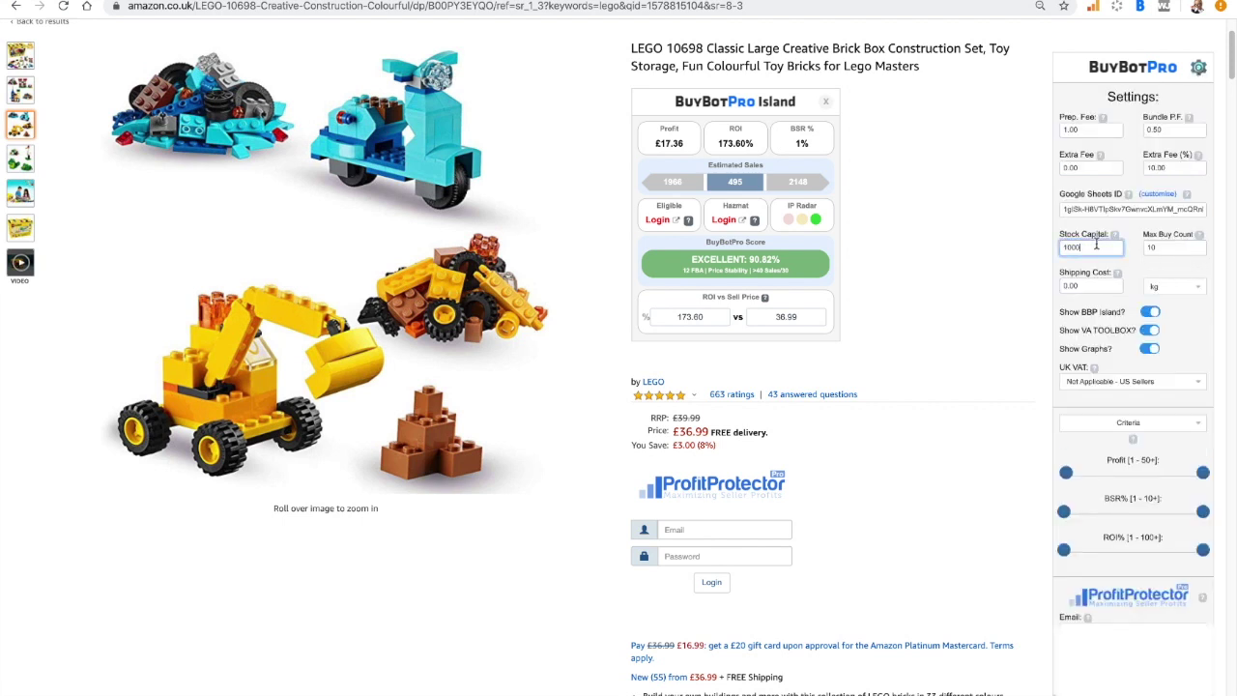
{"action": "left_click", "coordinate": [1166, 245]}
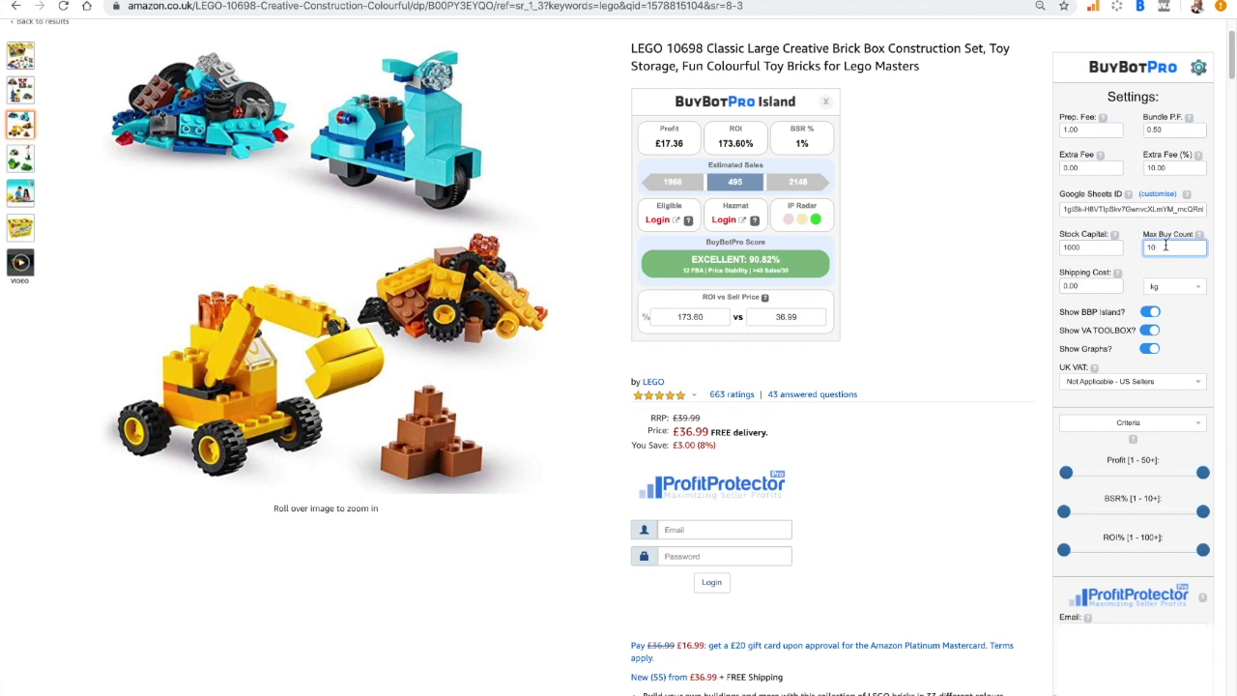
{"action": "left_click", "coordinate": [1088, 249]}
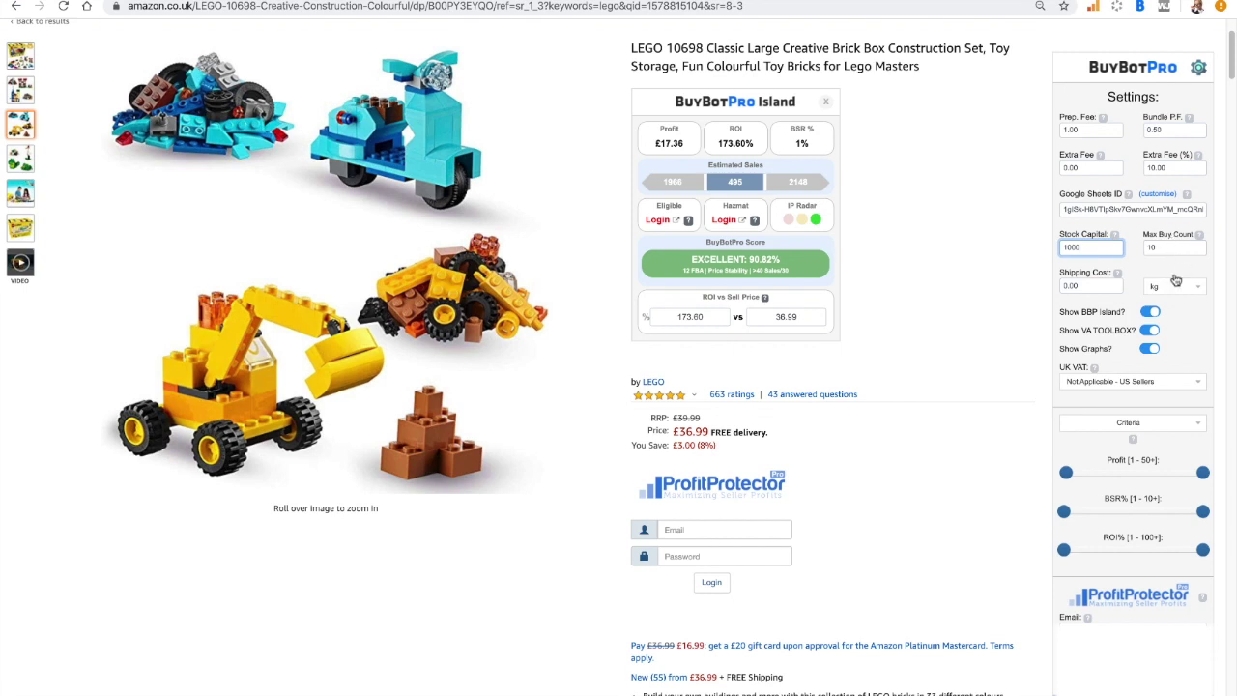
- Inspect the Shipping Cost field and its kg and lb weight unit options
{"action": "left_click", "coordinate": [1103, 287]}
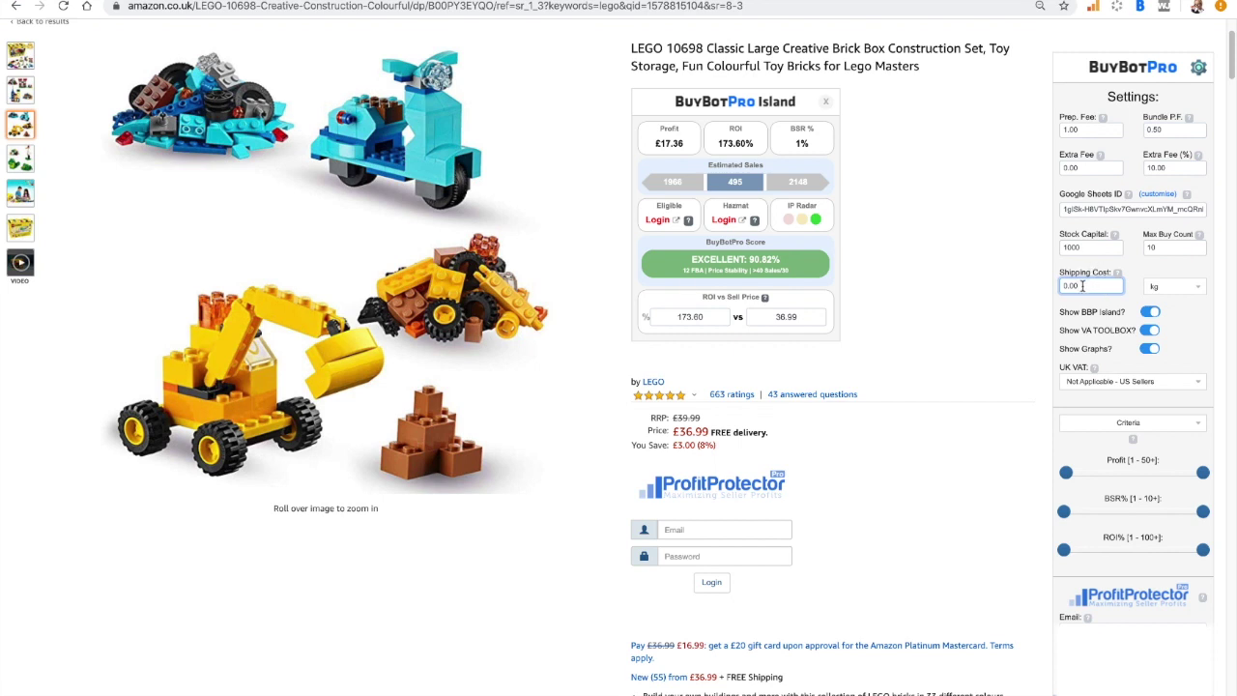
{"action": "left_click", "coordinate": [1181, 290]}
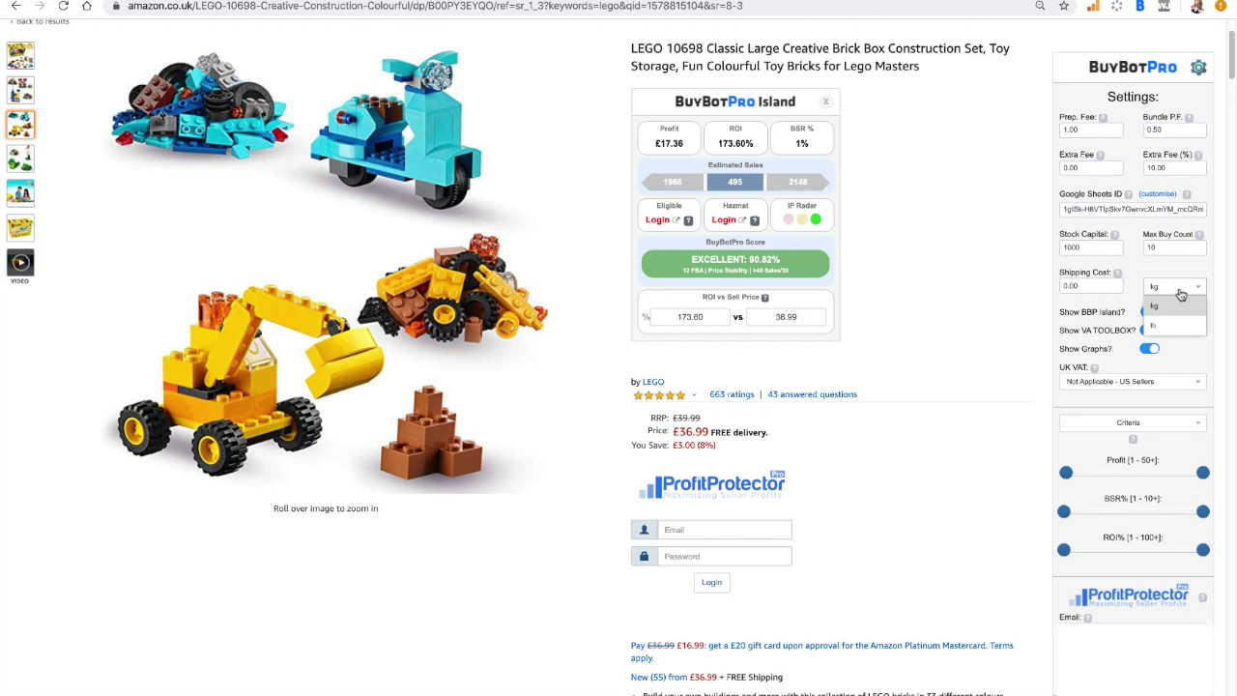
{"action": "left_click", "coordinate": [1183, 274]}
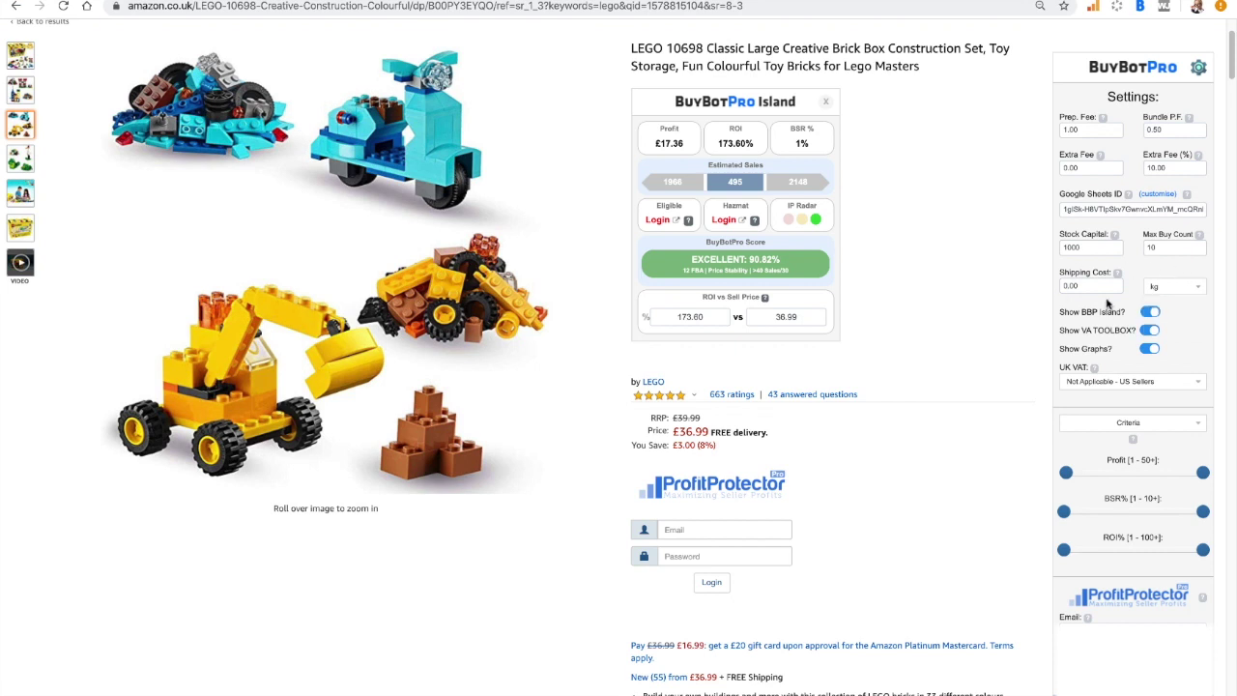
{"action": "left_click_drag", "start_coordinate": [1097, 284], "coordinate": [1054, 286]}
- Review the available UK VAT options in the settings without choosing a different one
{"action": "scroll", "coordinate": [1058, 277], "scroll_direction": "down", "scroll_amount": 1}
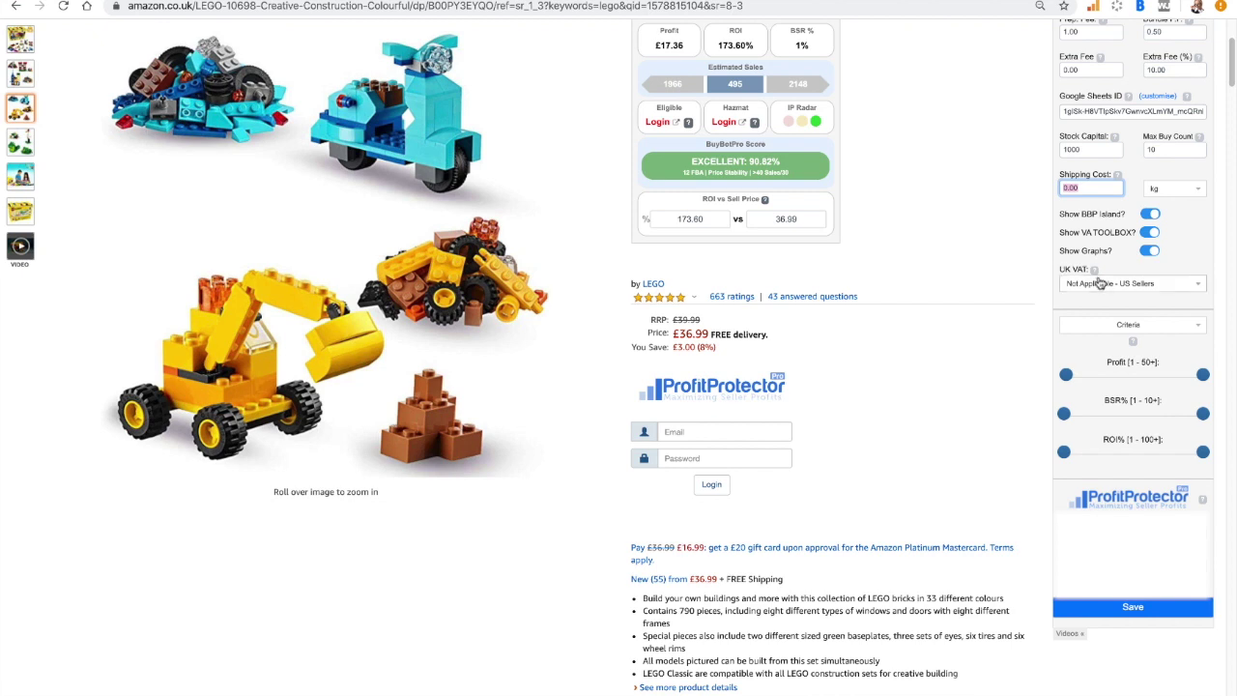
{"action": "left_click", "coordinate": [1108, 285]}
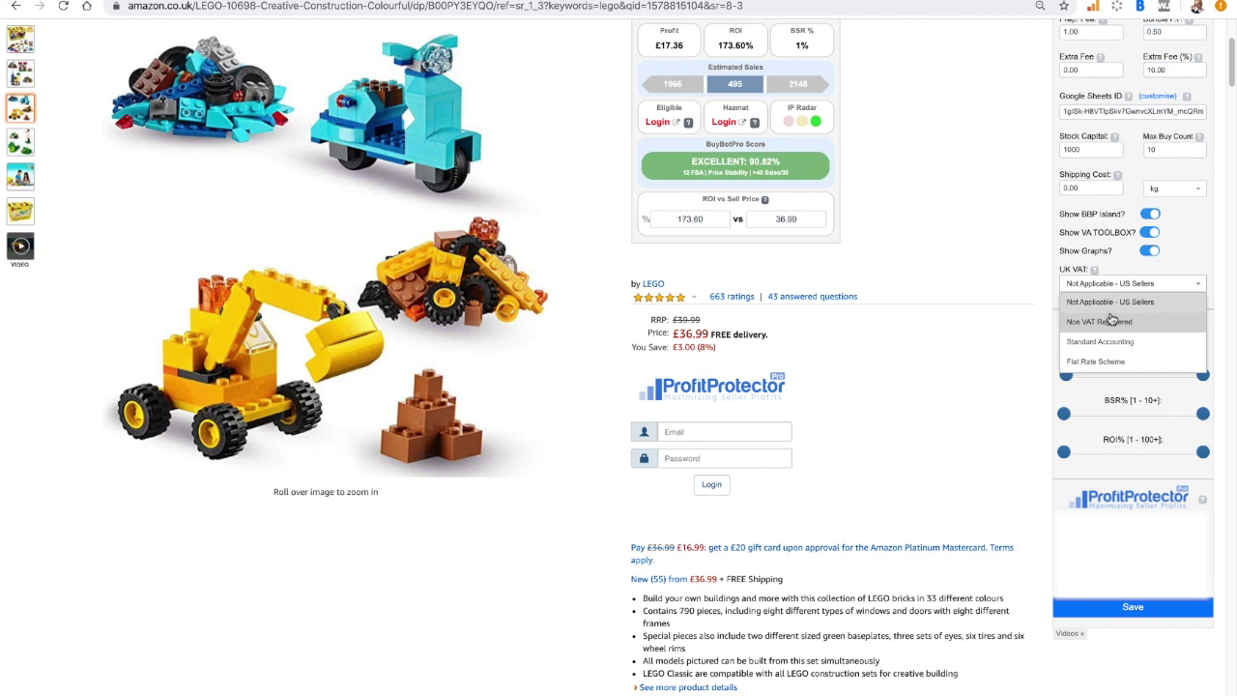
{"action": "left_click", "coordinate": [1185, 259]}
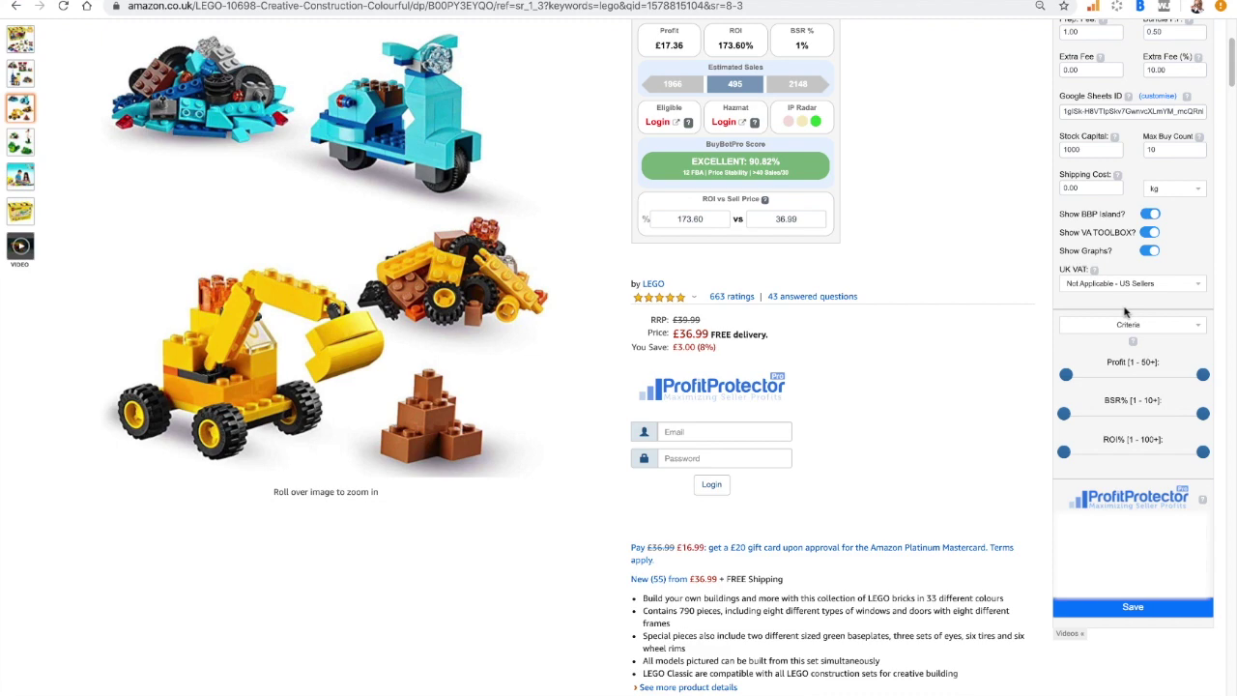
{"action": "scroll", "coordinate": [1124, 310], "scroll_direction": "down", "scroll_amount": 1}
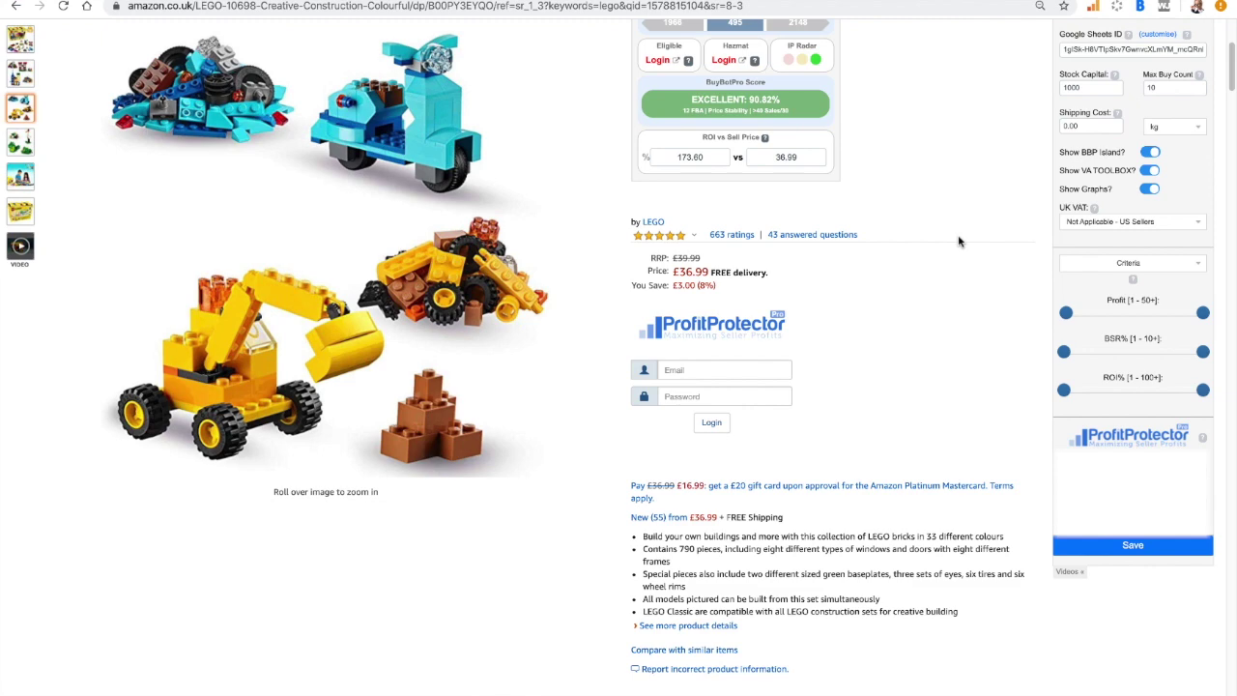
- Try a minimum profit of 15 and a higher minimum BSR% in the criteria, and return both to their low ends
{"action": "scroll", "coordinate": [831, 193], "scroll_direction": "up", "scroll_amount": 1}
{"action": "mouse_move", "coordinate": [790, 167]}
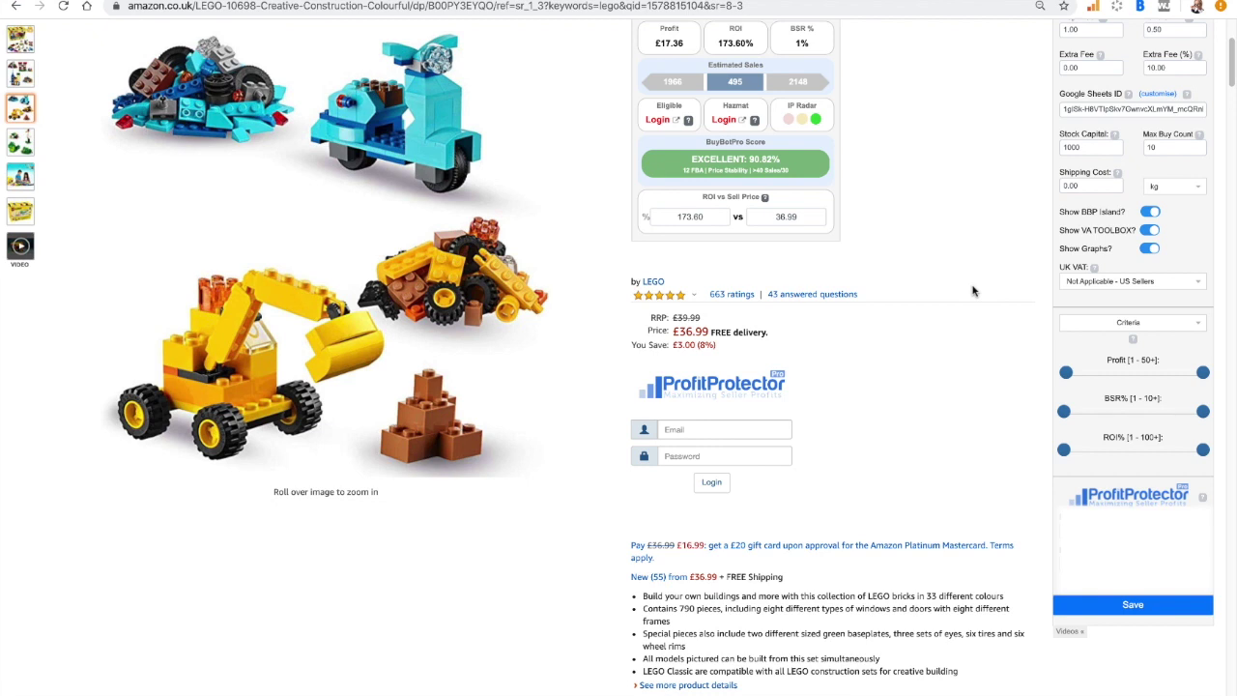
{"action": "left_click_drag", "start_coordinate": [1065, 373], "coordinate": [1107, 381]}
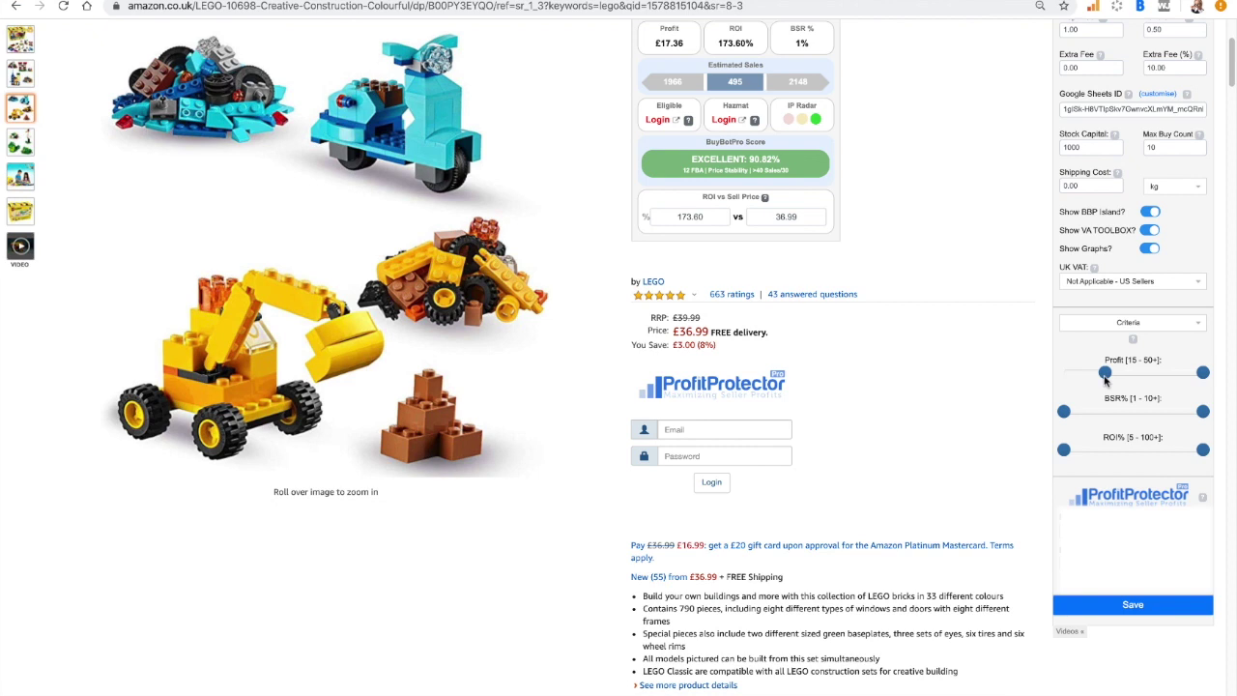
{"action": "left_click_drag", "start_coordinate": [1064, 413], "coordinate": [1142, 413]}
{"action": "mouse_move", "coordinate": [1064, 452]}
{"action": "left_mouse_down"}
{"action": "mouse_move", "coordinate": [1124, 454]}
{"action": "mouse_move", "coordinate": [1063, 452]}
{"action": "left_mouse_up"}
{"action": "left_click_drag", "start_coordinate": [1141, 412], "coordinate": [1063, 411]}
{"action": "left_click_drag", "start_coordinate": [1105, 372], "coordinate": [1063, 373]}
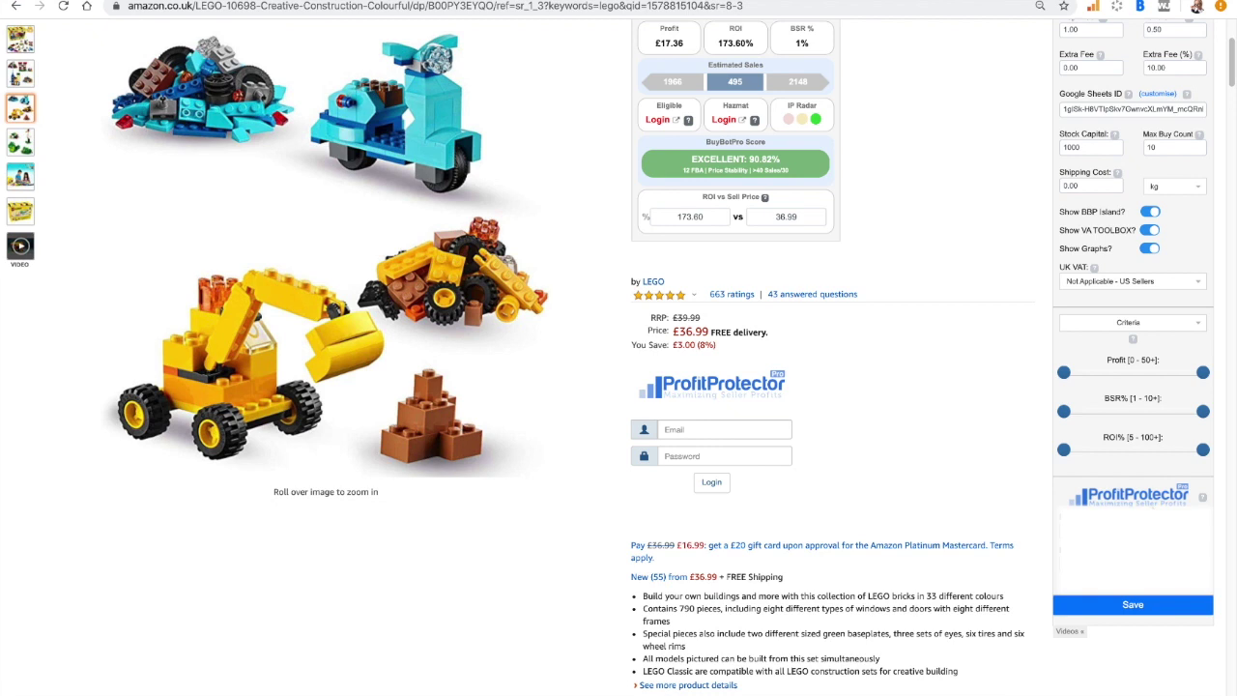
- Try a minimum profit of 30 in the criteria and lower it to 2
{"action": "mouse_move", "coordinate": [740, 142]}
{"action": "left_click_drag", "start_coordinate": [1067, 376], "coordinate": [1147, 373]}
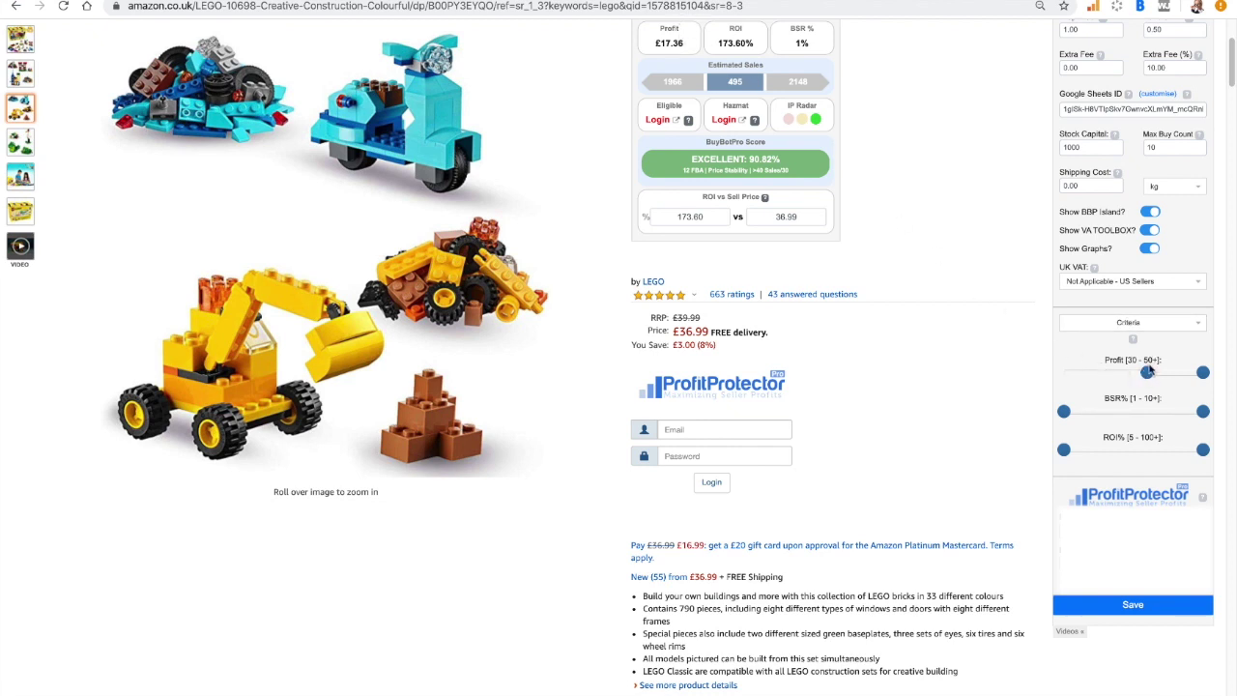
{"action": "left_click_drag", "start_coordinate": [1148, 373], "coordinate": [1050, 383]}
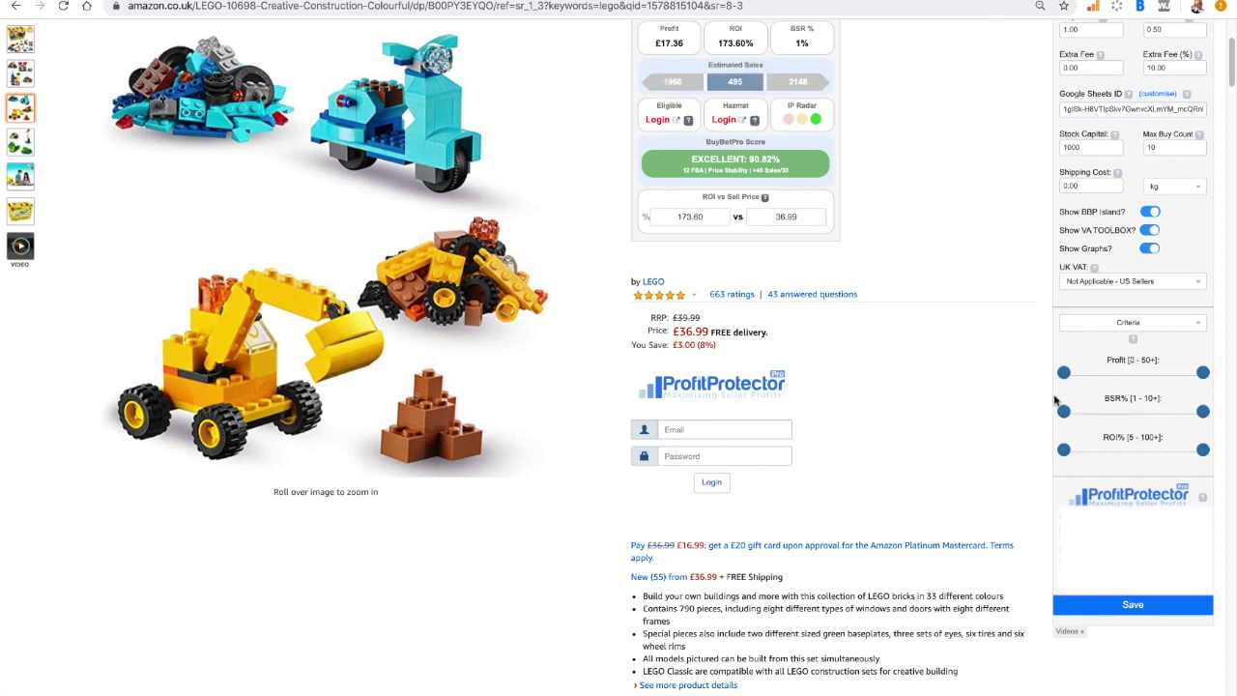
- Try the Fast Sellers, Mid Range and High Profit criteria presets and restore the default Criteria preset
{"action": "left_click", "coordinate": [1136, 326]}
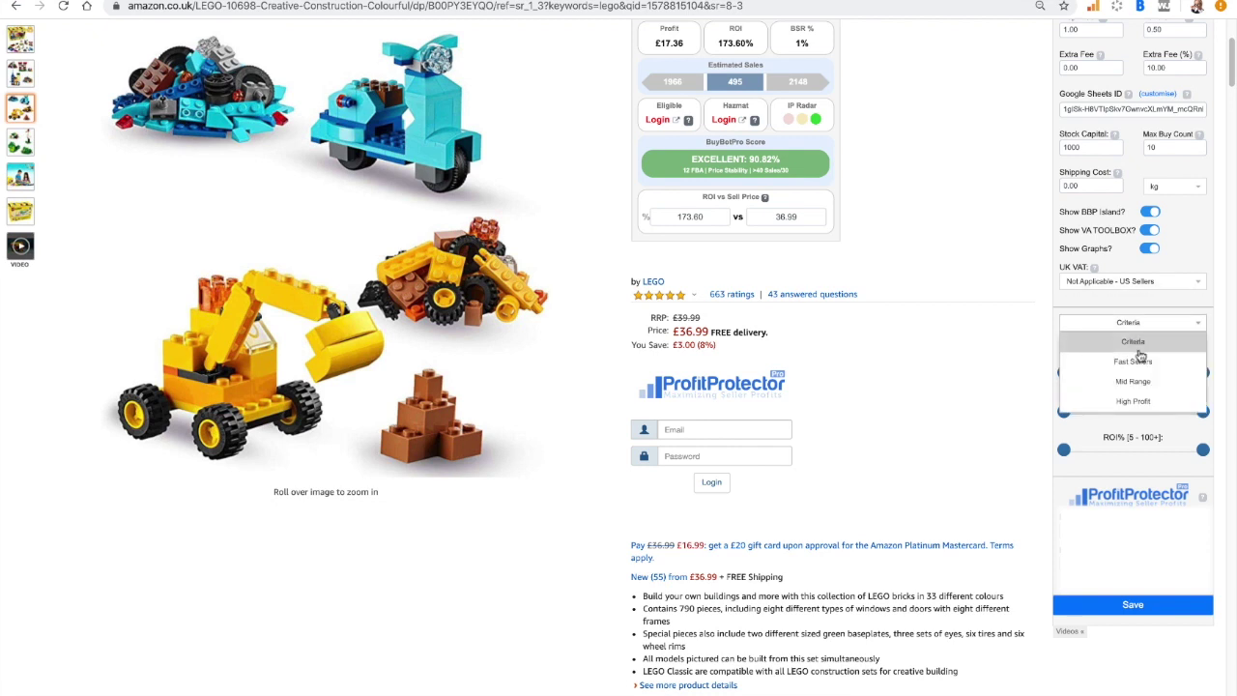
{"action": "left_click", "coordinate": [1140, 360]}
{"action": "left_click", "coordinate": [1143, 327]}
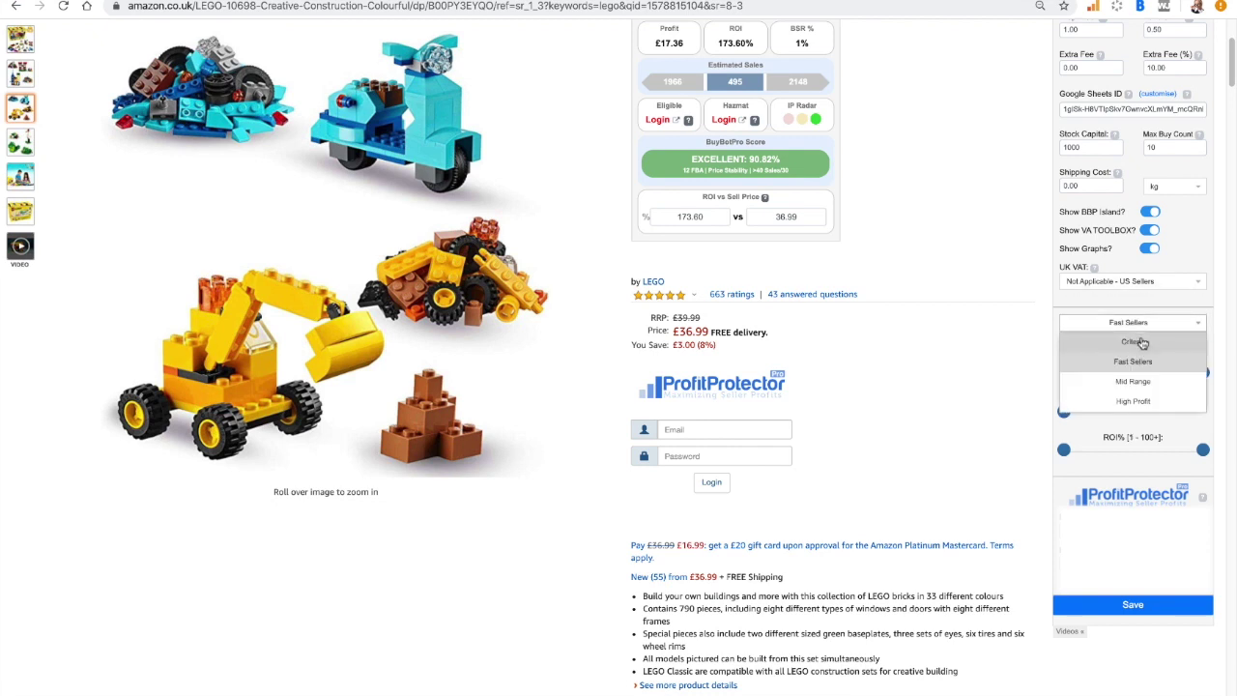
{"action": "left_click", "coordinate": [1145, 385]}
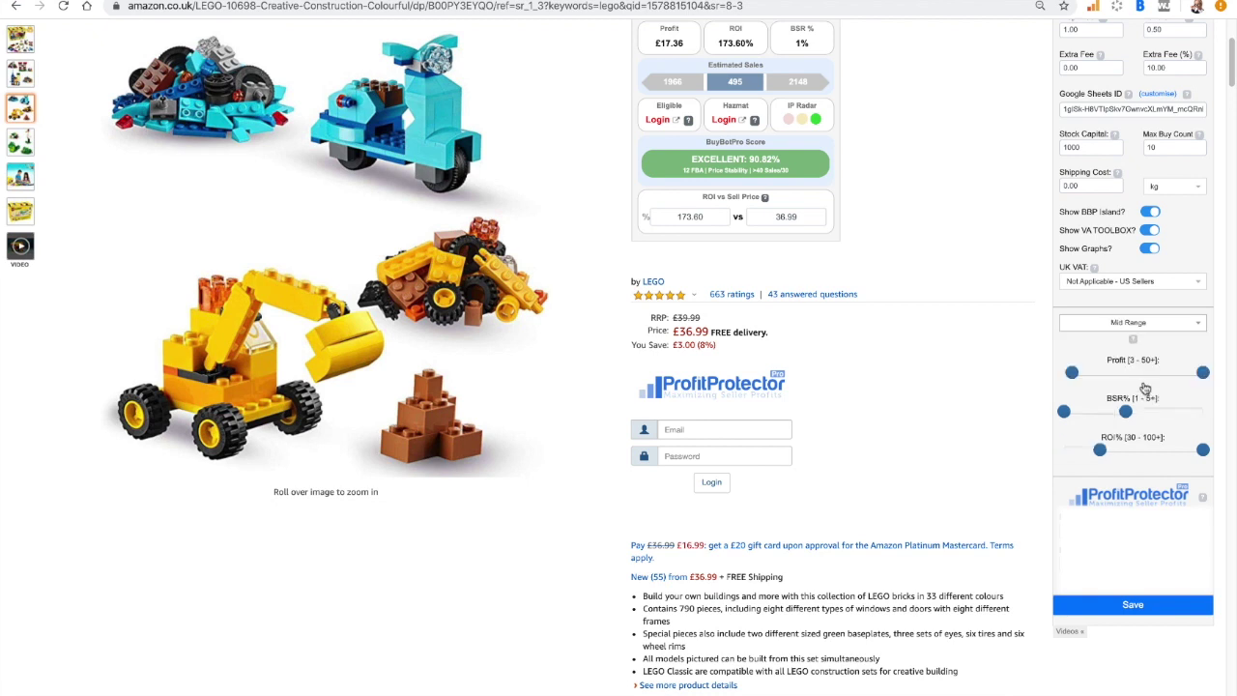
{"action": "left_click", "coordinate": [1145, 328]}
{"action": "left_click", "coordinate": [1145, 401]}
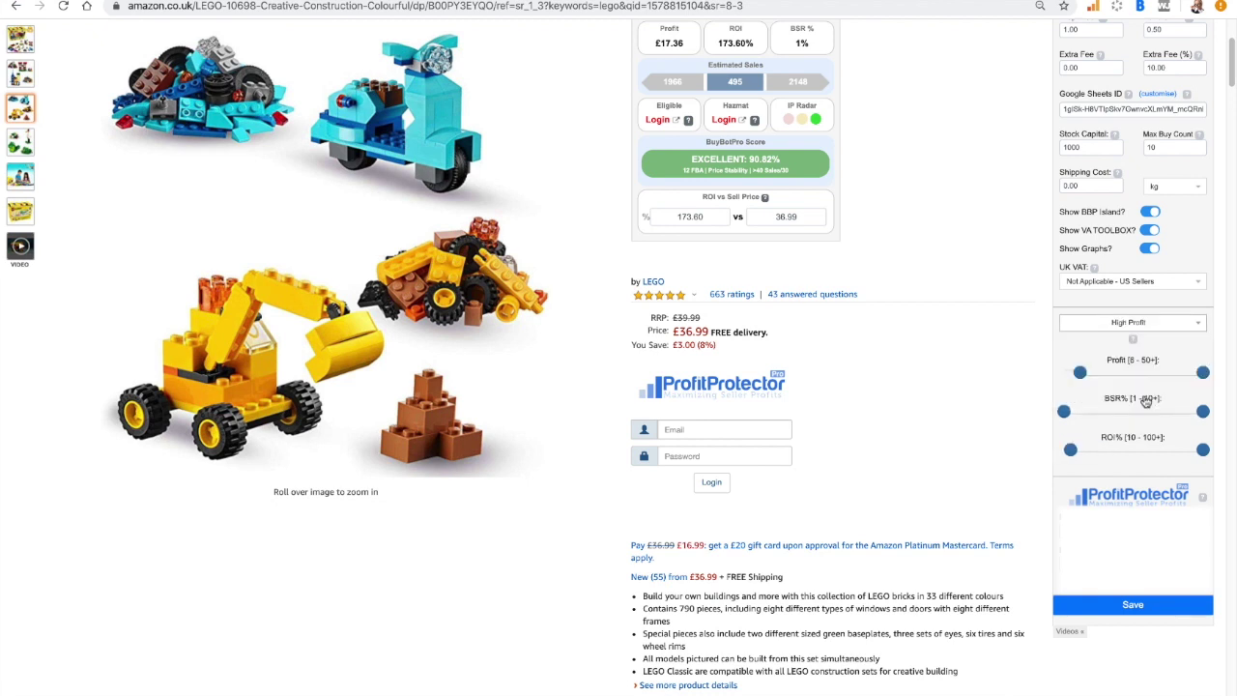
{"action": "left_click", "coordinate": [1145, 330]}
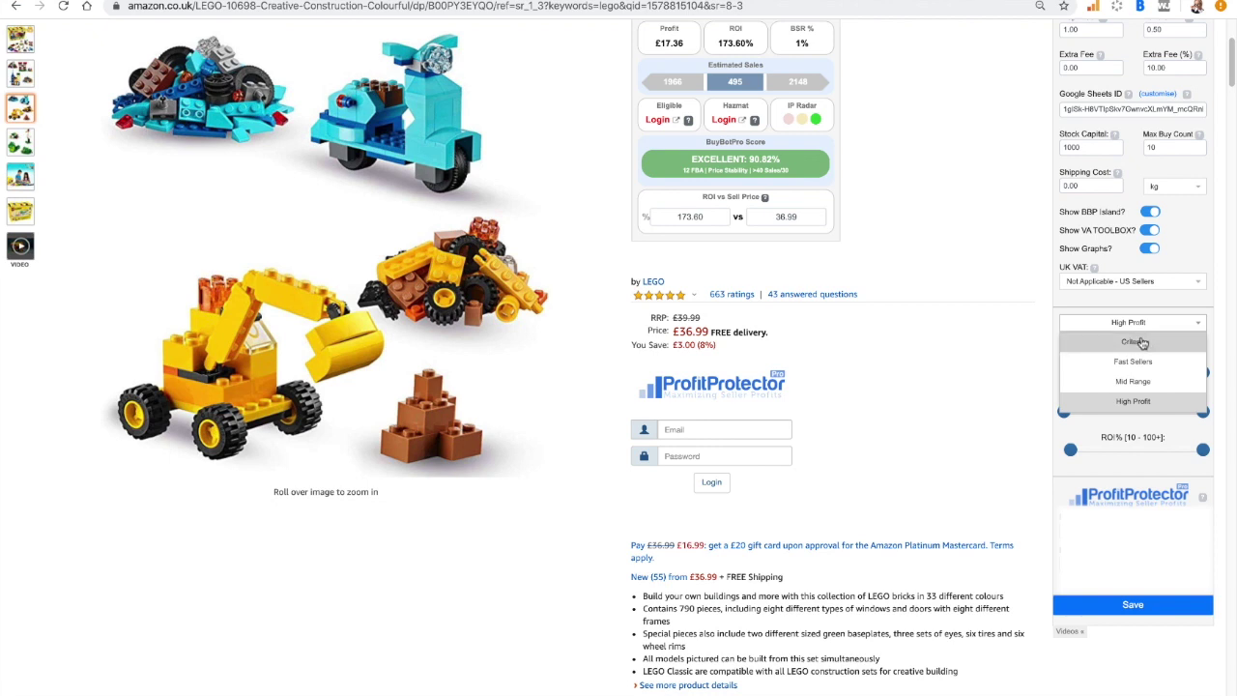
{"action": "left_click", "coordinate": [1142, 343]}
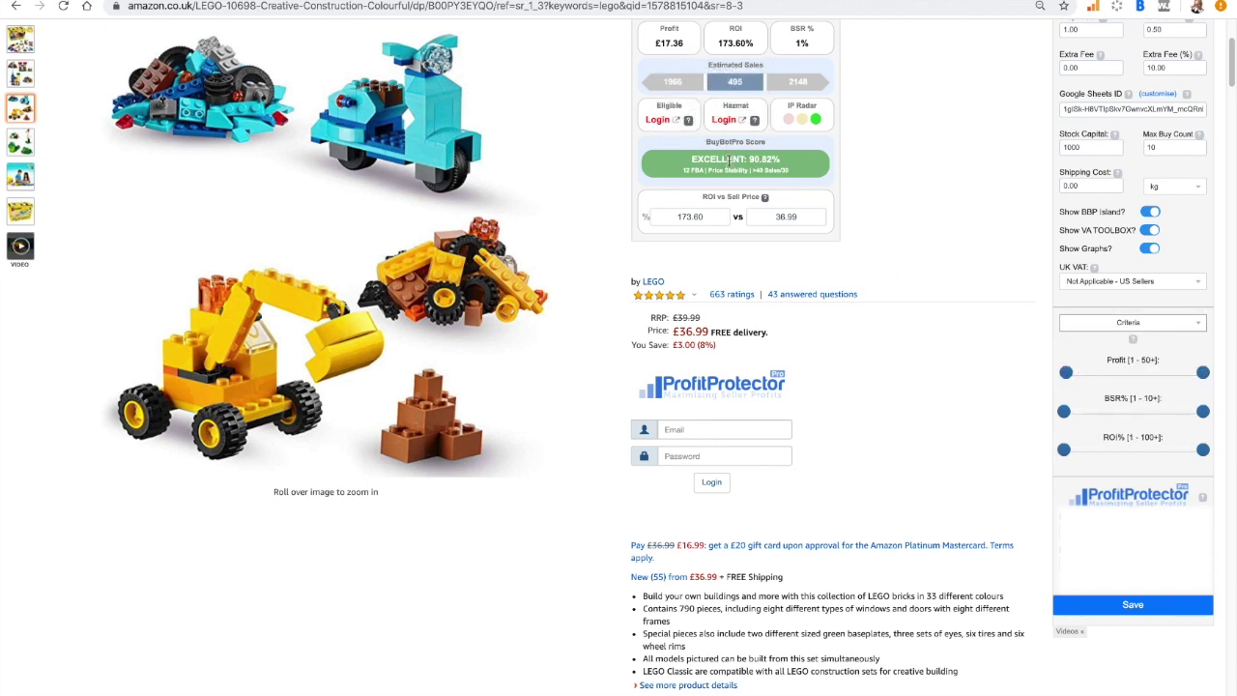
- Return to the analysis view and examine the estimated sales and the sellers' stock levels in the Competition Analysis table
{"action": "mouse_move", "coordinate": [773, 166]}
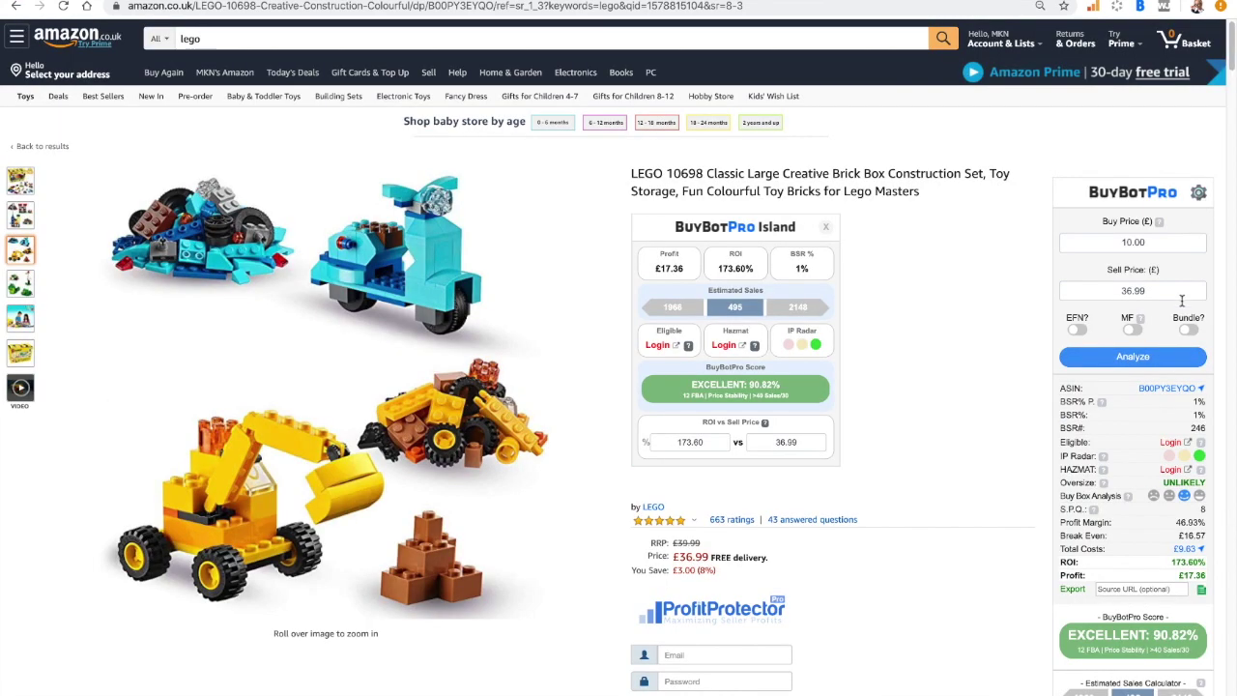
{"action": "scroll", "coordinate": [1133, 400], "scroll_direction": "down", "scroll_amount": 2}
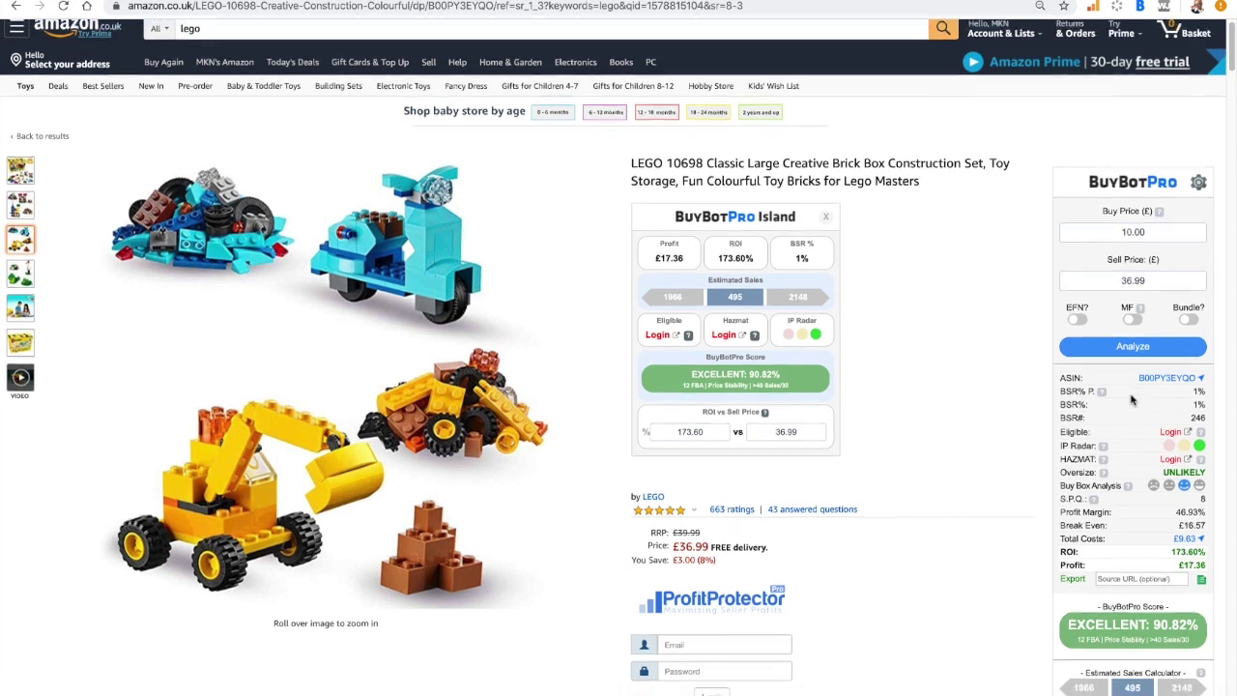
{"action": "scroll", "coordinate": [1132, 400], "scroll_direction": "down", "scroll_amount": 4}
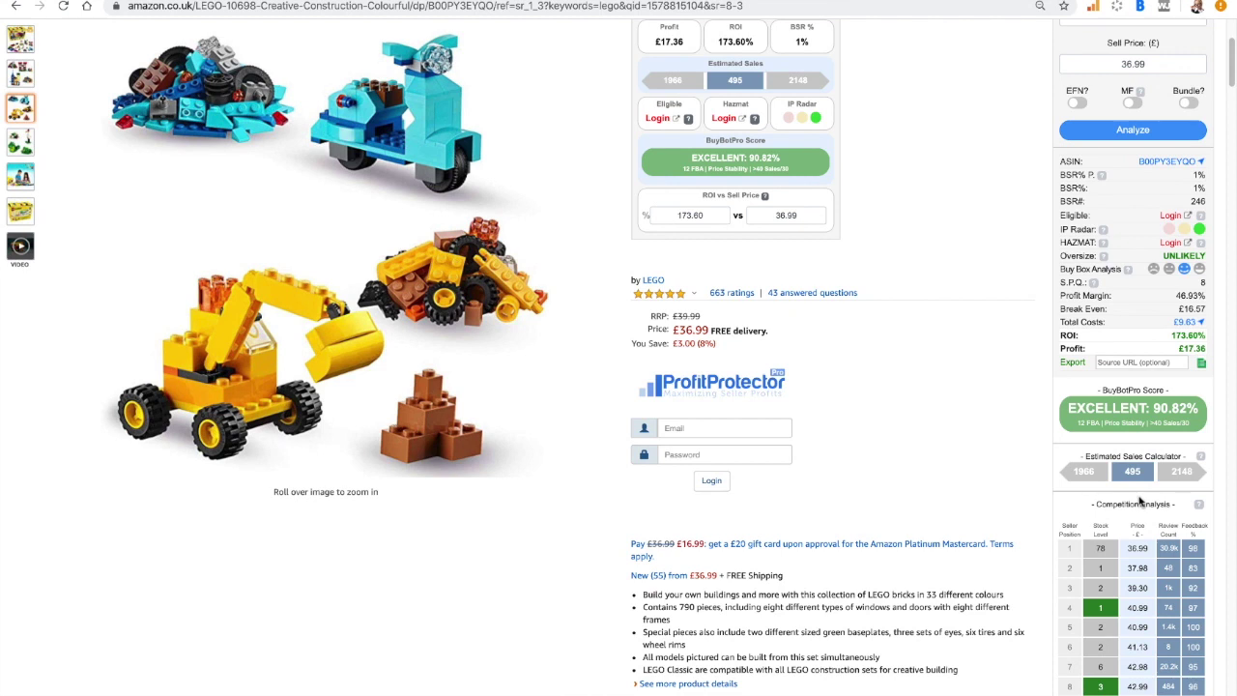
{"action": "mouse_move", "coordinate": [1135, 473]}
{"action": "scroll", "coordinate": [965, 455], "scroll_direction": "down", "scroll_amount": 3}
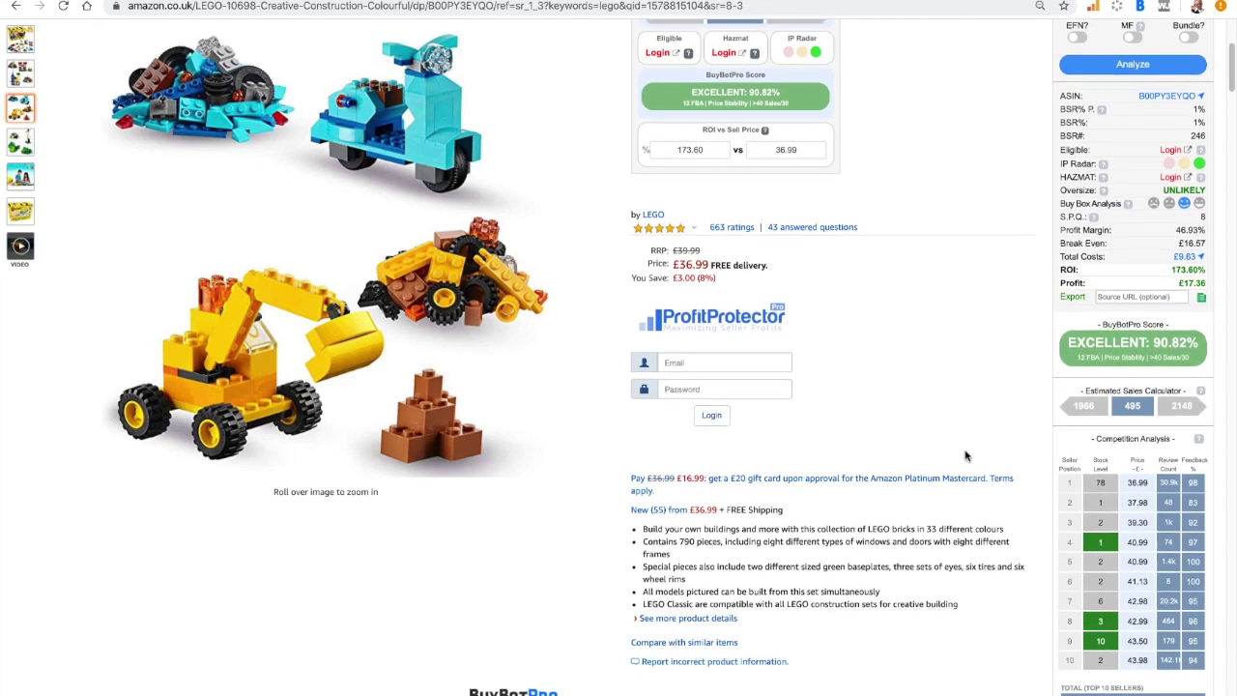
{"action": "scroll", "coordinate": [964, 455], "scroll_direction": "down", "scroll_amount": 1}
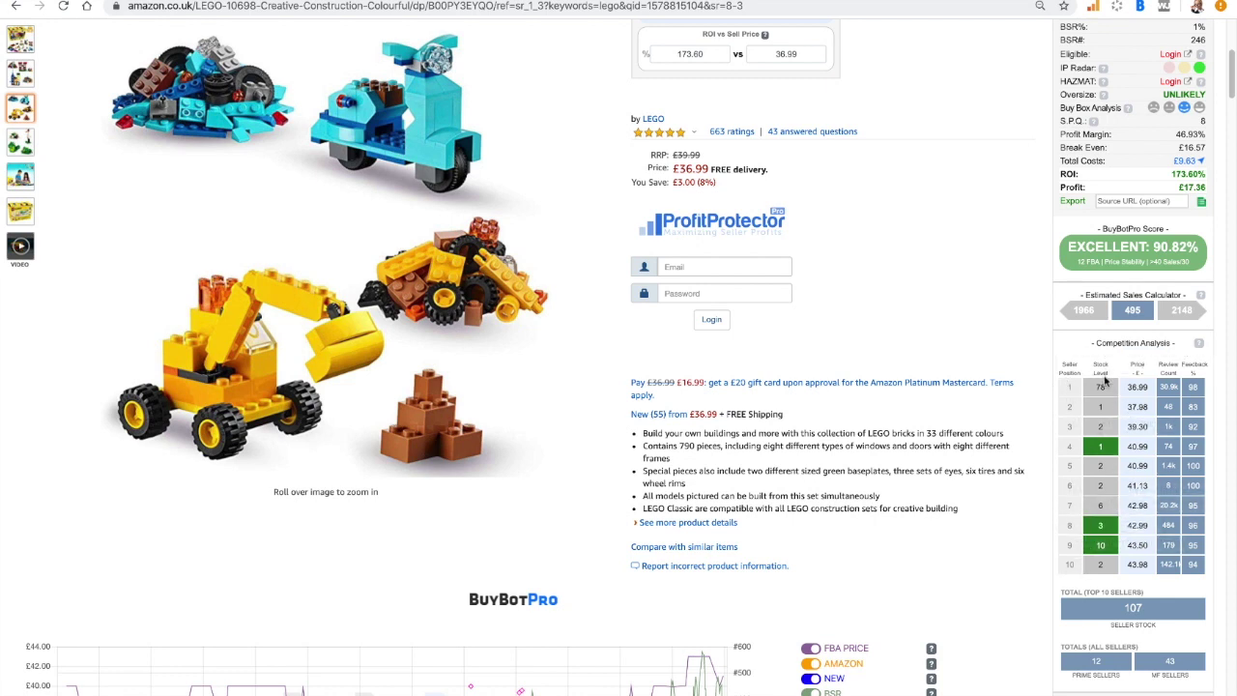
{"action": "mouse_move", "coordinate": [1103, 409]}
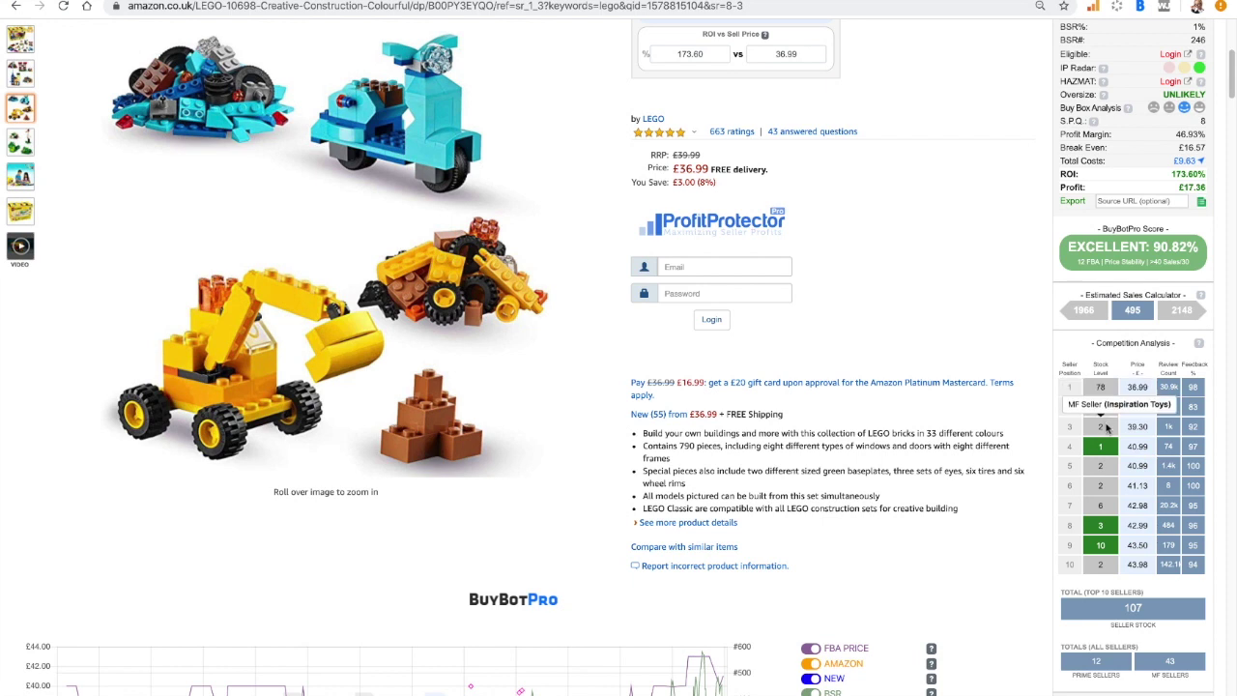
{"action": "mouse_move", "coordinate": [1111, 451]}
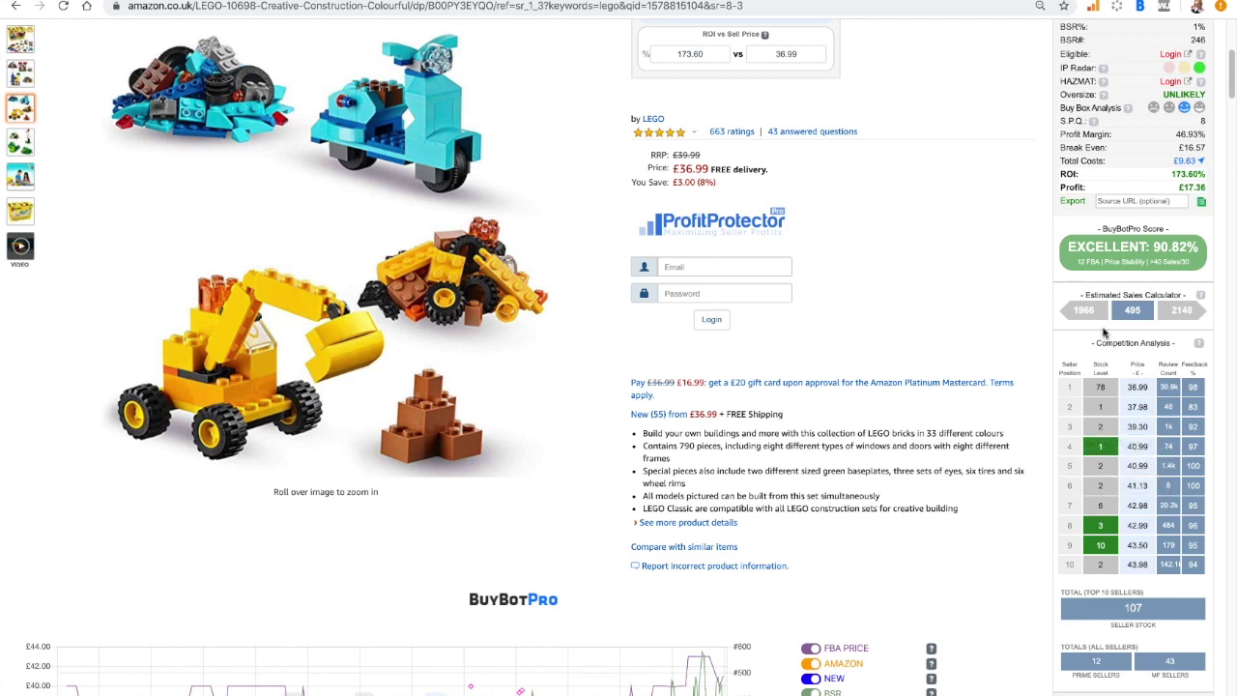
- Examine the Competition Analysis table and seller totals, the European marketplace ranks and prices, the VA Toolbox and the ProfitProtector section
{"action": "mouse_move", "coordinate": [1100, 559]}
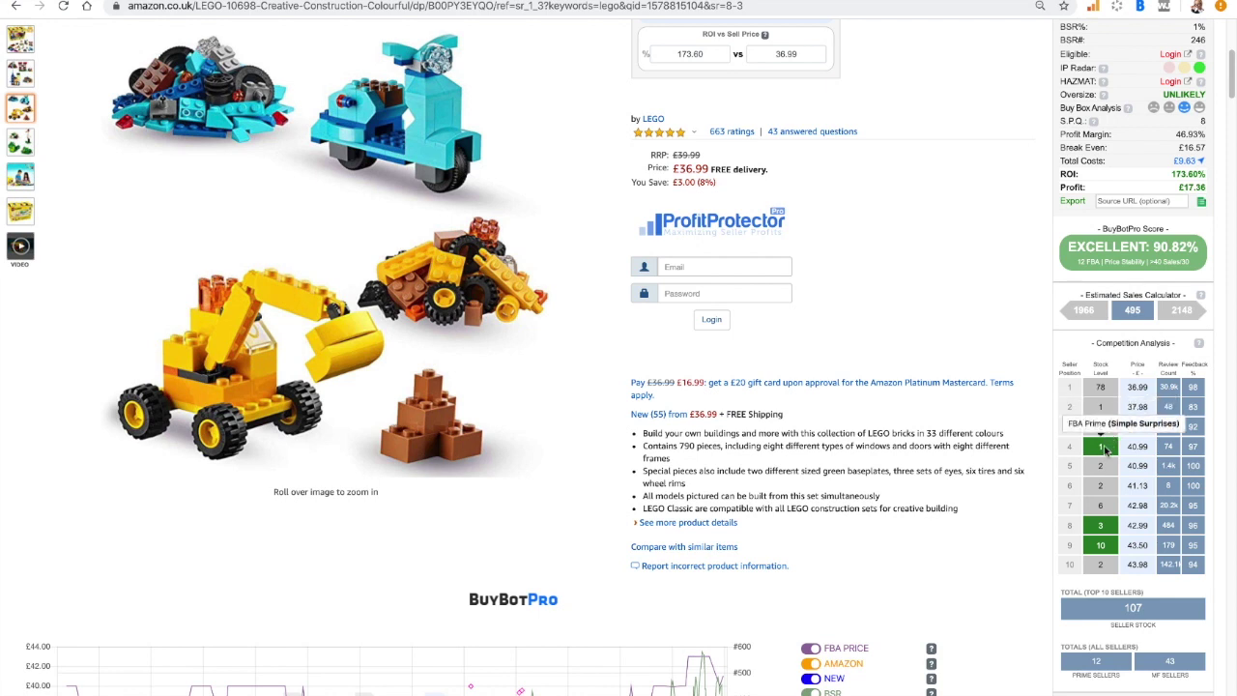
{"action": "mouse_move", "coordinate": [1148, 571]}
{"action": "scroll", "coordinate": [1097, 532], "scroll_direction": "down", "scroll_amount": 1}
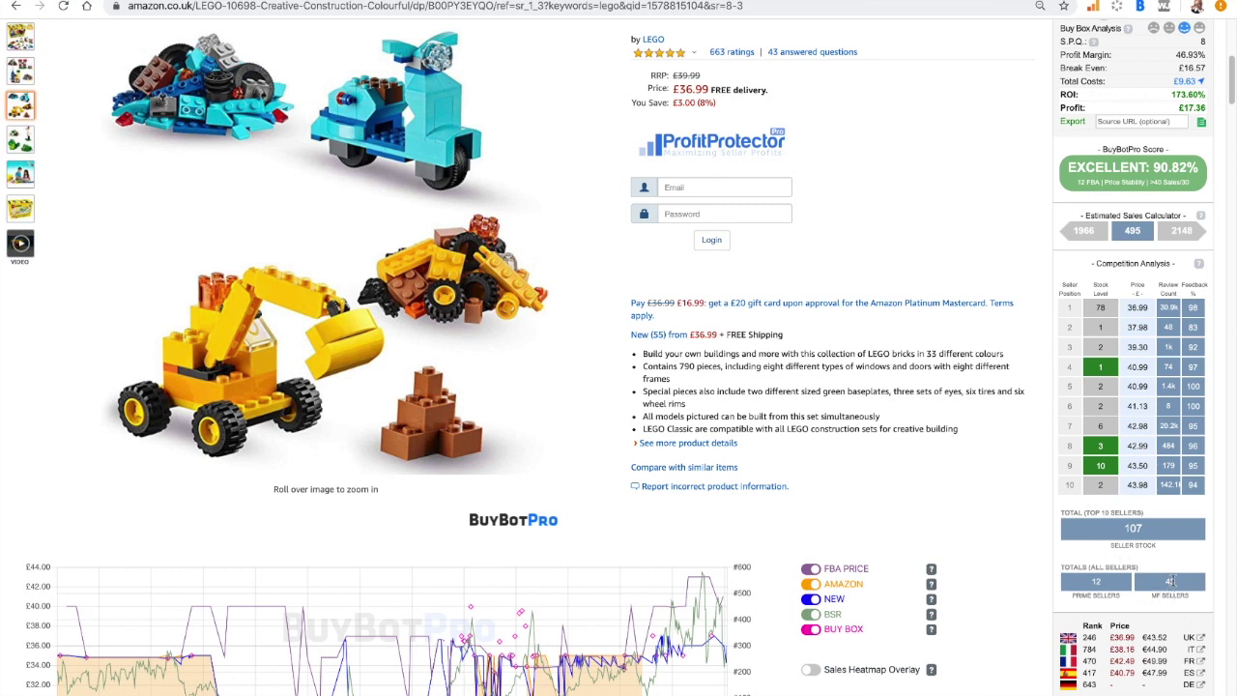
{"action": "scroll", "coordinate": [1170, 579], "scroll_direction": "down", "scroll_amount": 1}
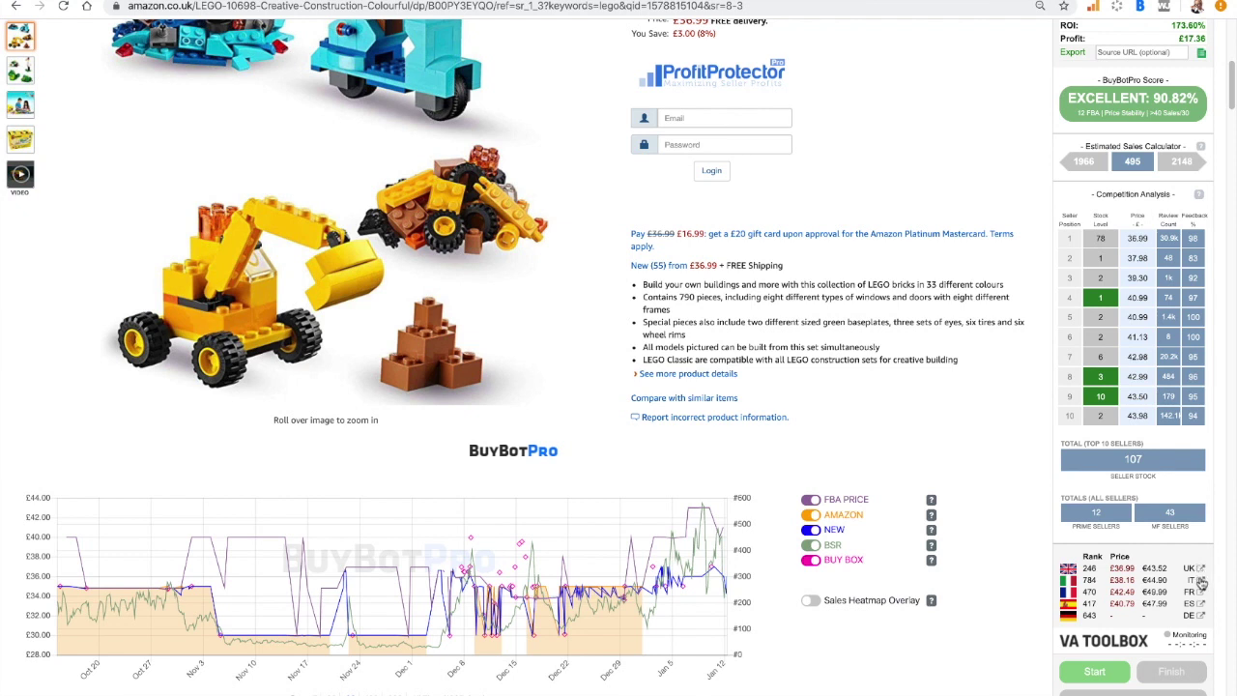
{"action": "scroll", "coordinate": [1011, 527], "scroll_direction": "down", "scroll_amount": 3}
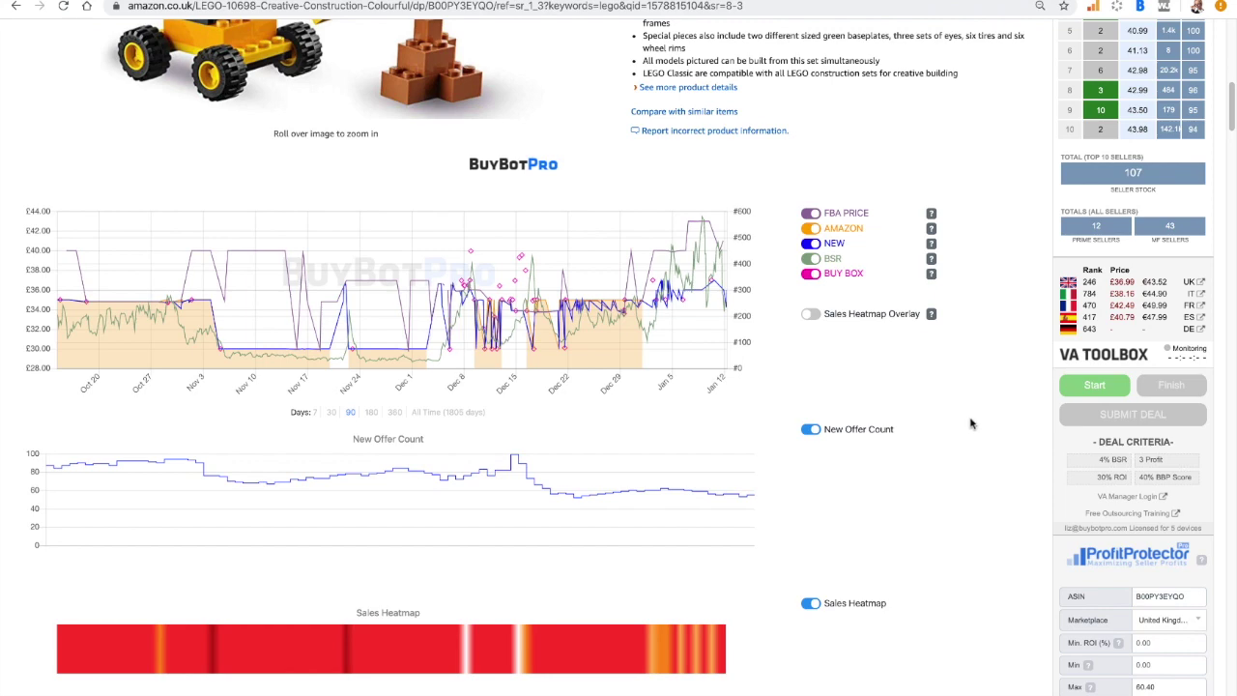
{"action": "scroll", "coordinate": [971, 423], "scroll_direction": "down", "scroll_amount": 2}
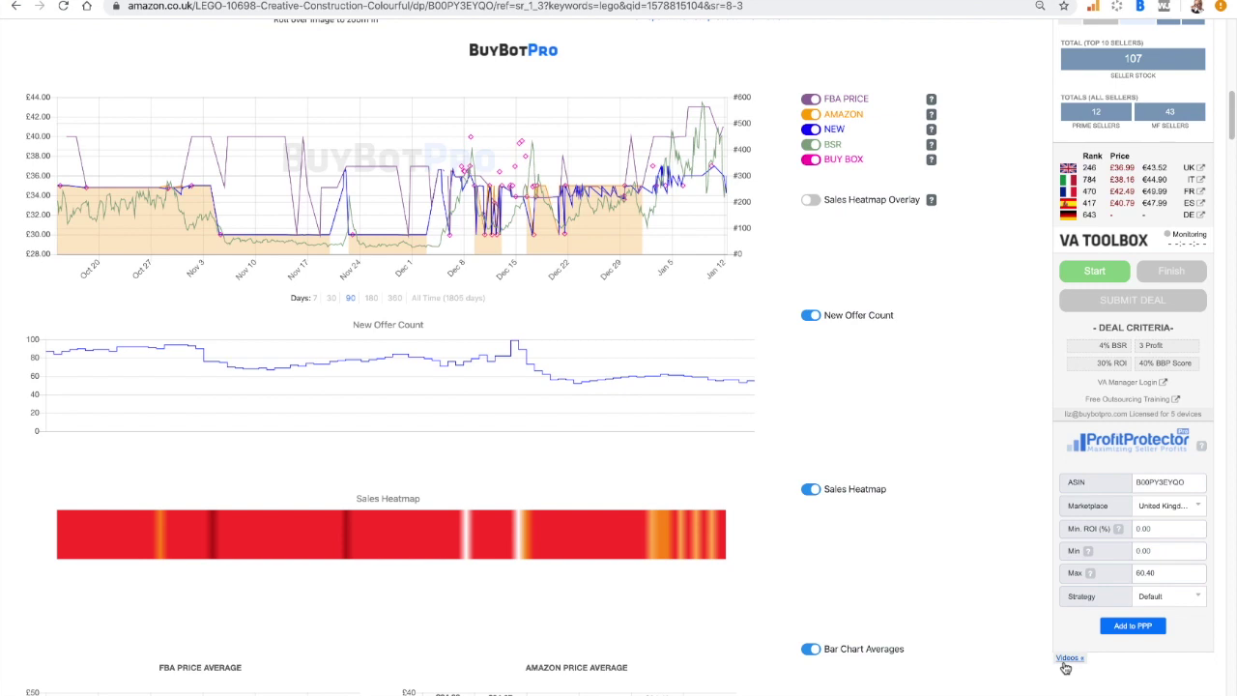
{"action": "scroll", "coordinate": [858, 472], "scroll_direction": "up", "scroll_amount": 4}
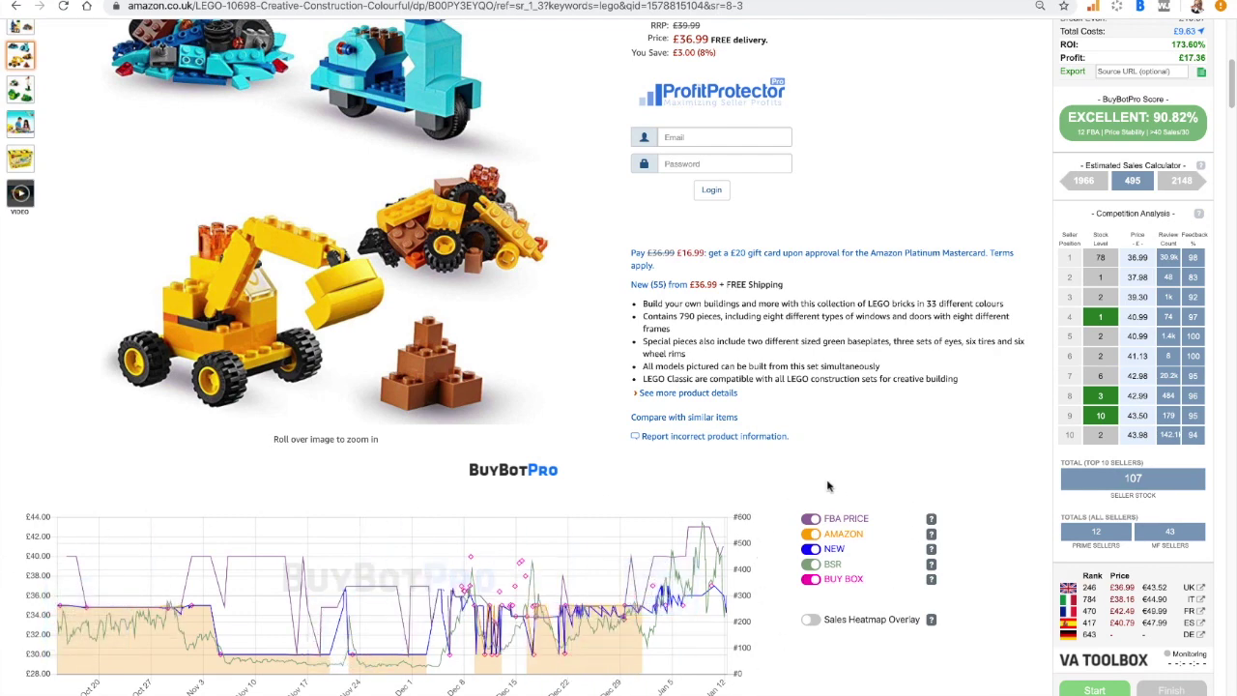
- View the BuyBotPro price history chart over 7, 30 and 90 days, and set its range to 180 days
{"action": "scroll", "coordinate": [828, 486], "scroll_direction": "down", "scroll_amount": 1}
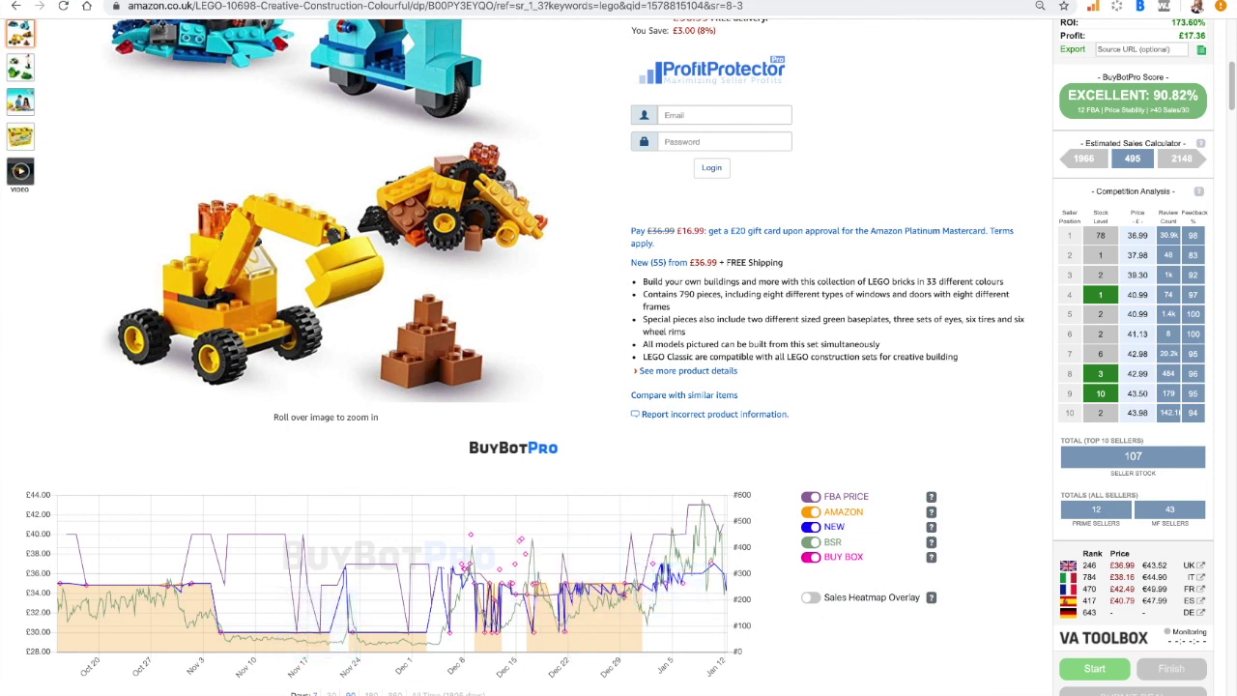
{"action": "left_click", "coordinate": [314, 694]}
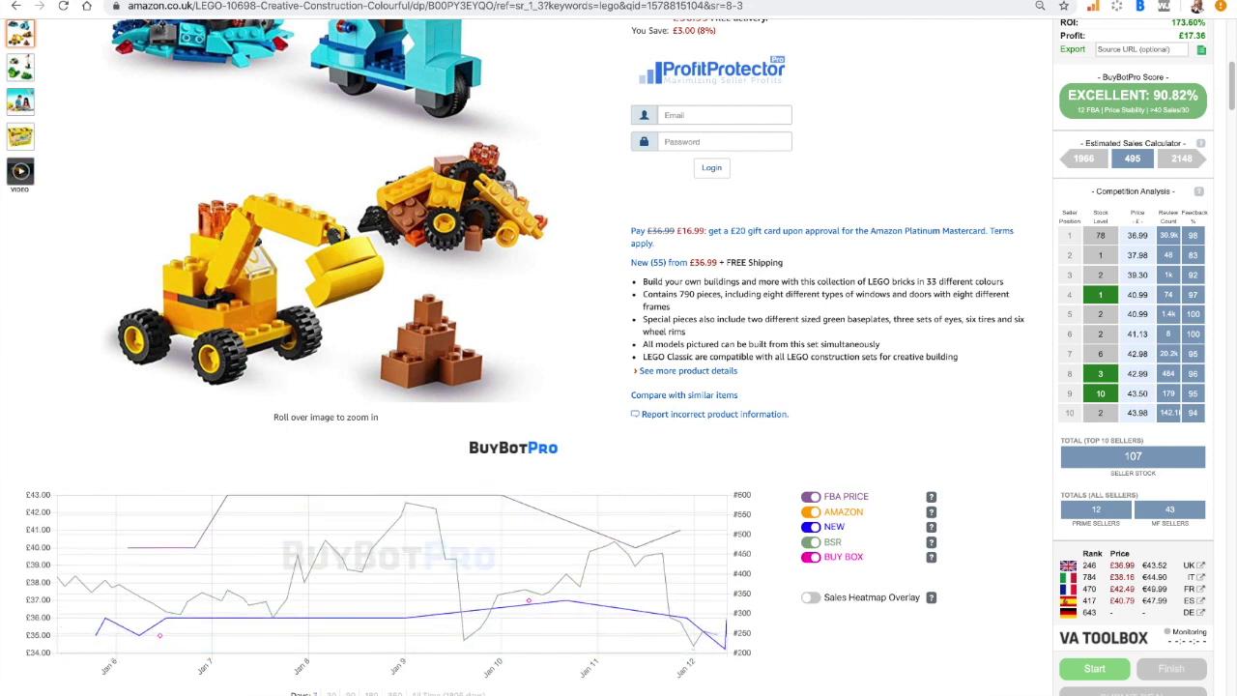
{"action": "left_click", "coordinate": [330, 694]}
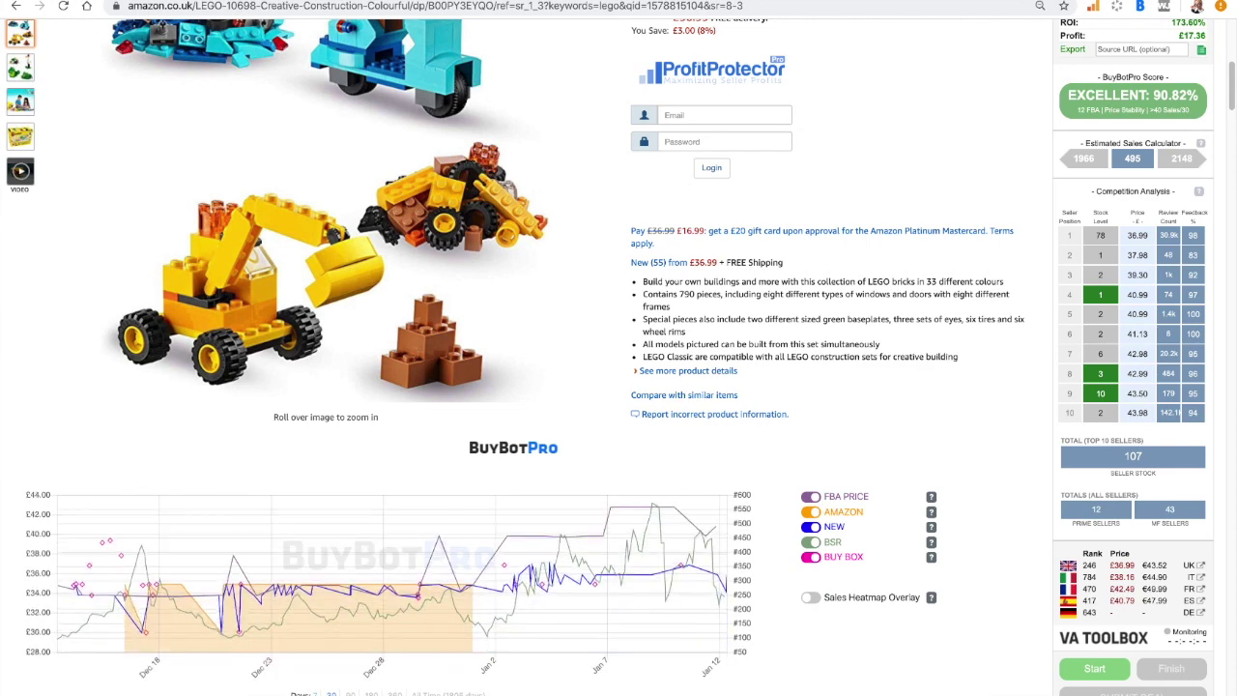
{"action": "left_click", "coordinate": [350, 694]}
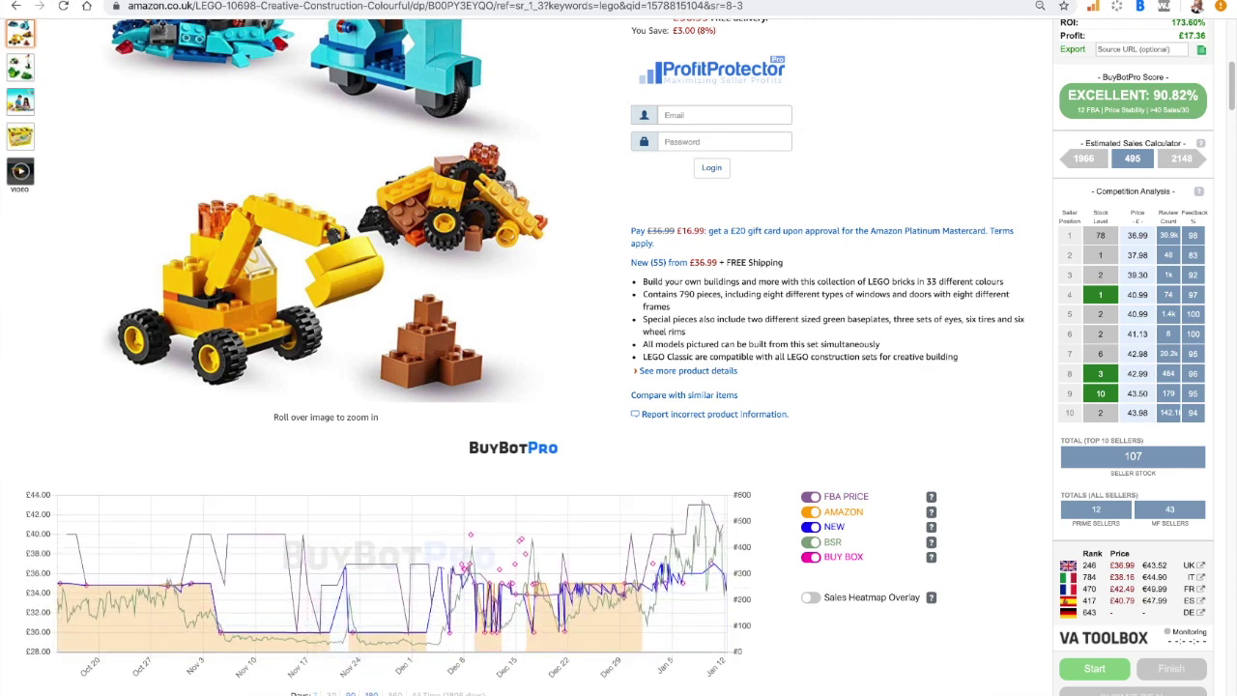
{"action": "left_click", "coordinate": [371, 693]}
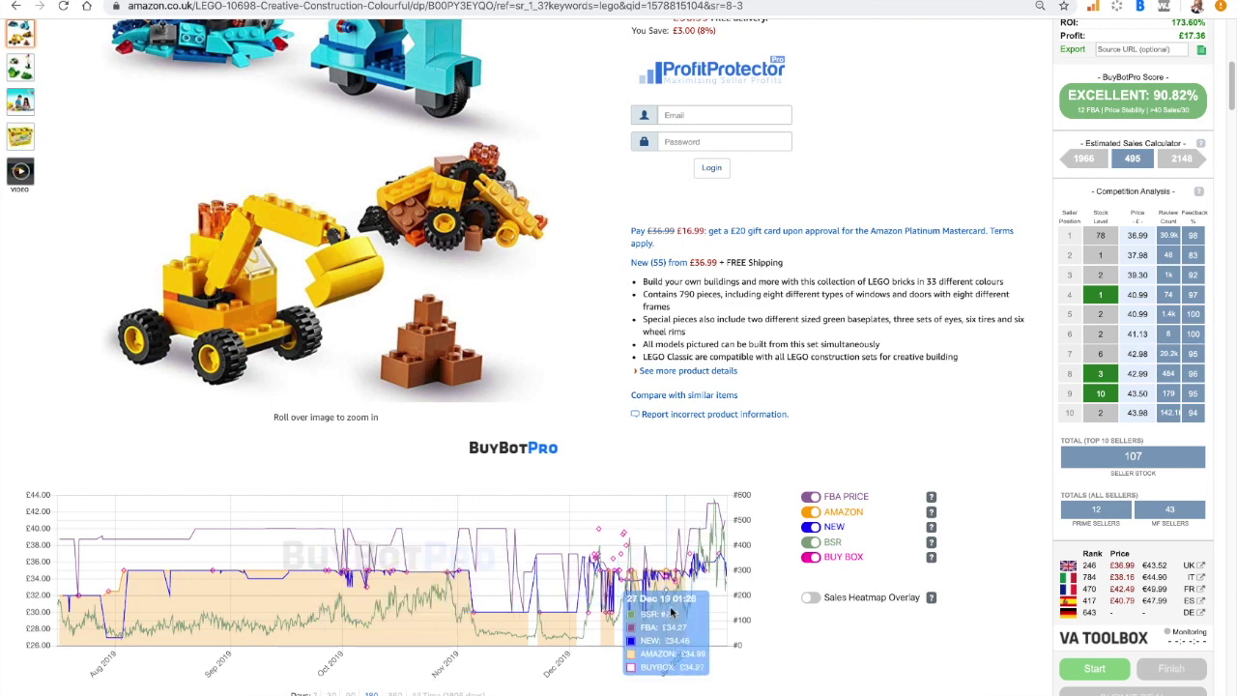
- Hide the NEW series in the price history chart, and try the Sales Heatmap Overlay before switching it off again
{"action": "left_click", "coordinate": [810, 527]}
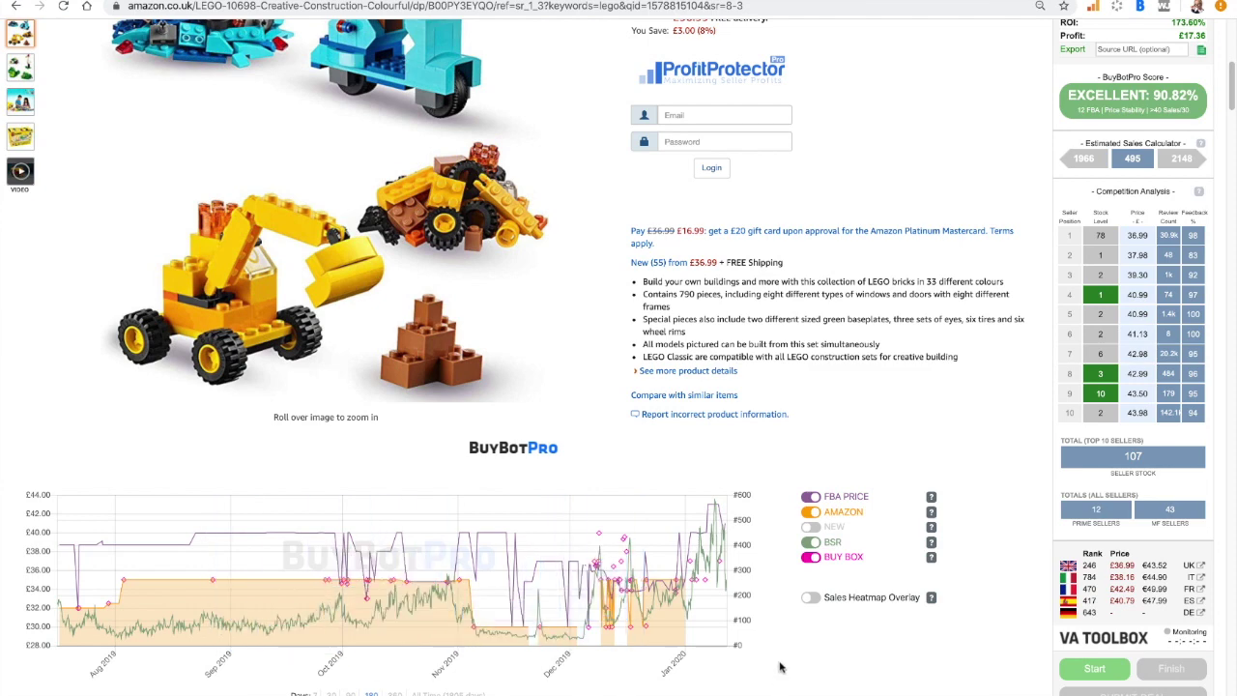
{"action": "scroll", "coordinate": [39, 620], "scroll_direction": "down", "scroll_amount": 2}
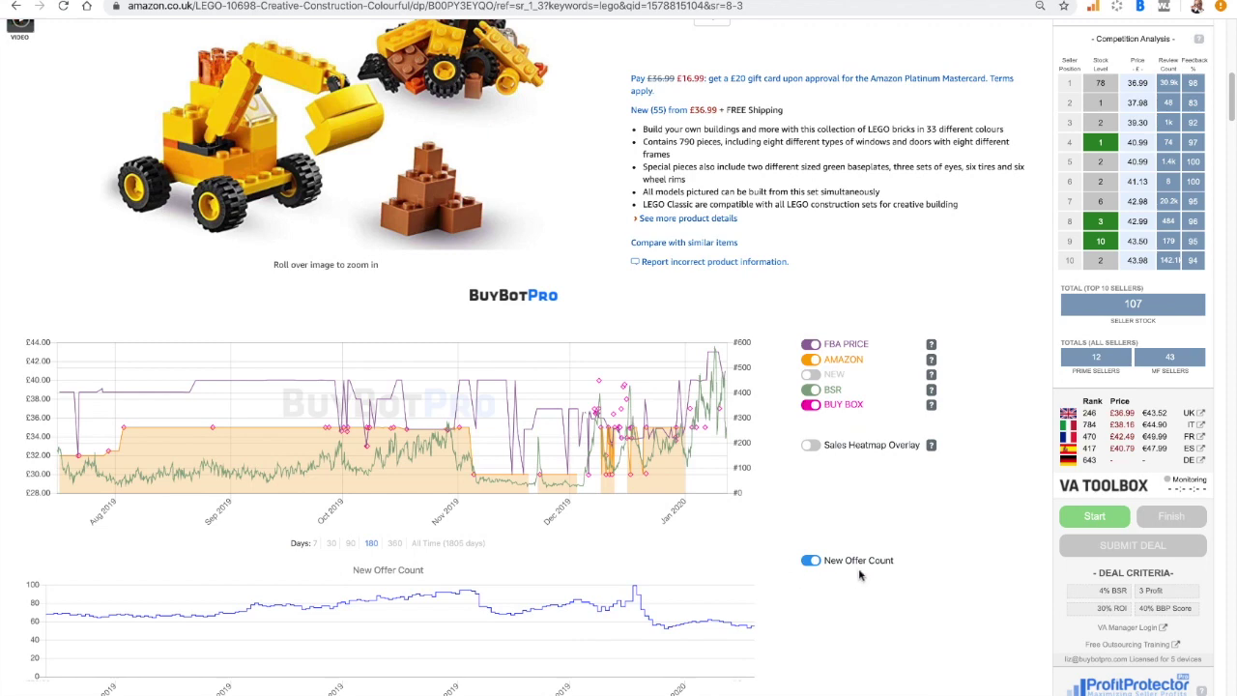
{"action": "scroll", "coordinate": [859, 575], "scroll_direction": "down", "scroll_amount": 2}
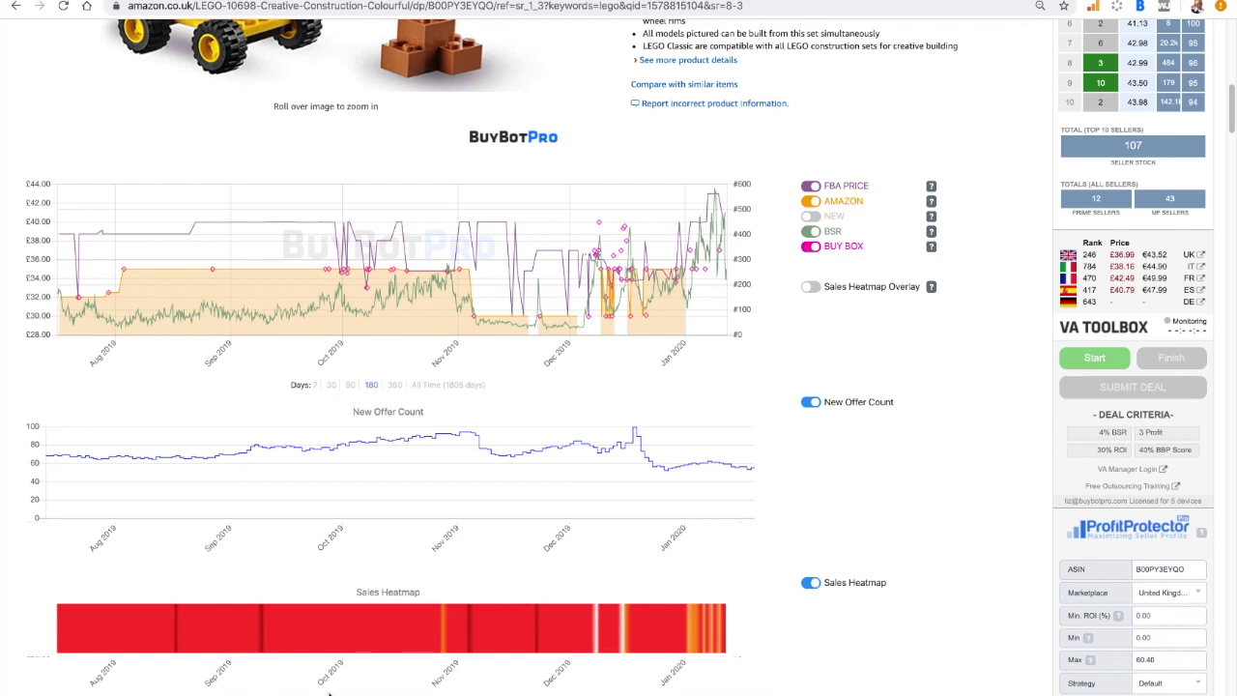
{"action": "left_click", "coordinate": [810, 287]}
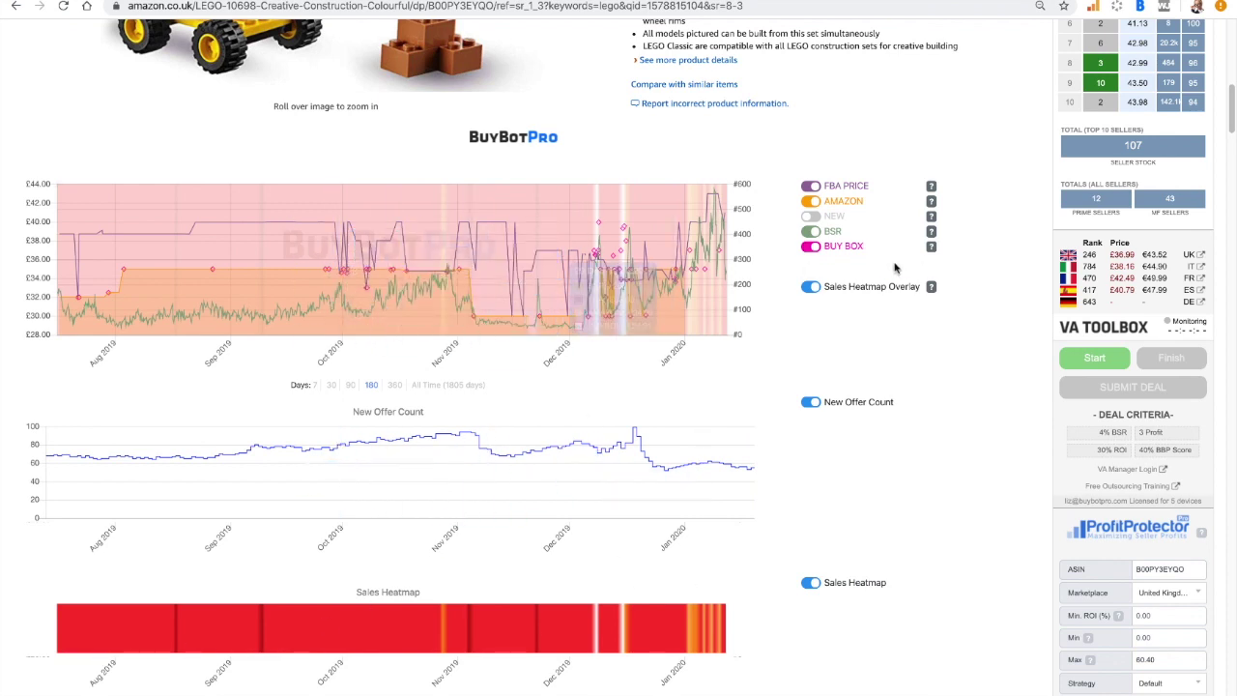
{"action": "left_click", "coordinate": [812, 287]}
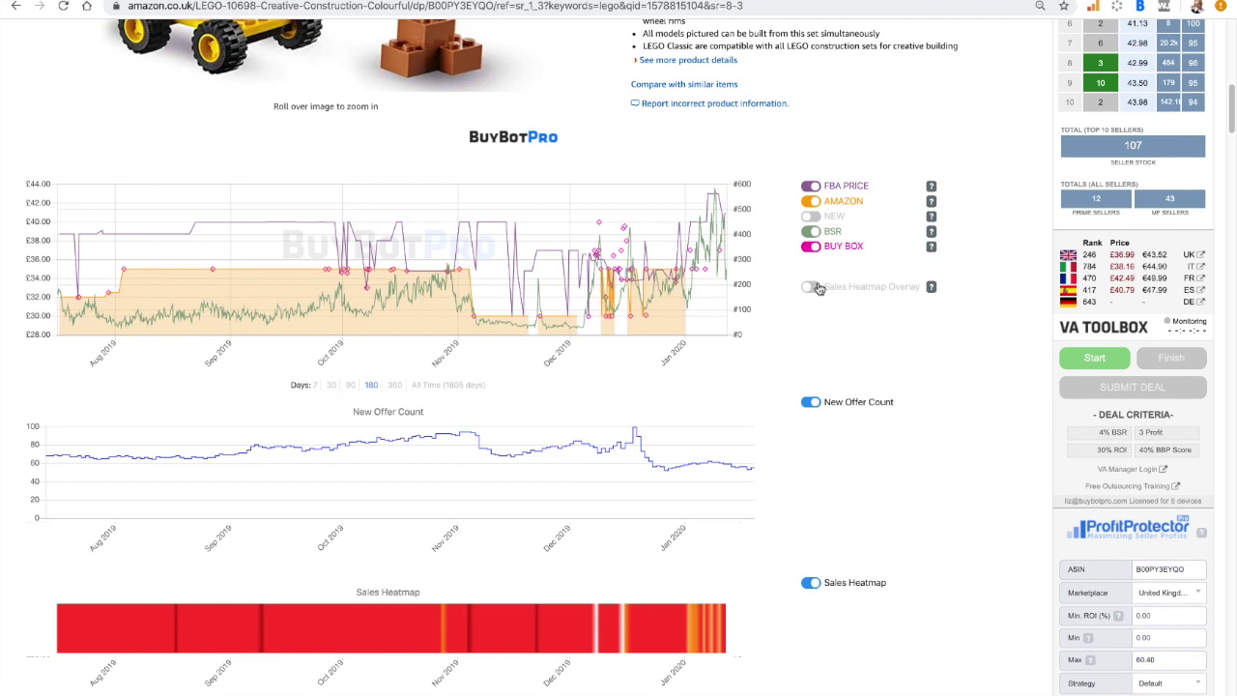
- Examine the bar chart averages for prices, BSR and new offer count, and the sellers' stock and price chart
{"action": "scroll", "coordinate": [817, 288], "scroll_direction": "down", "scroll_amount": 5}
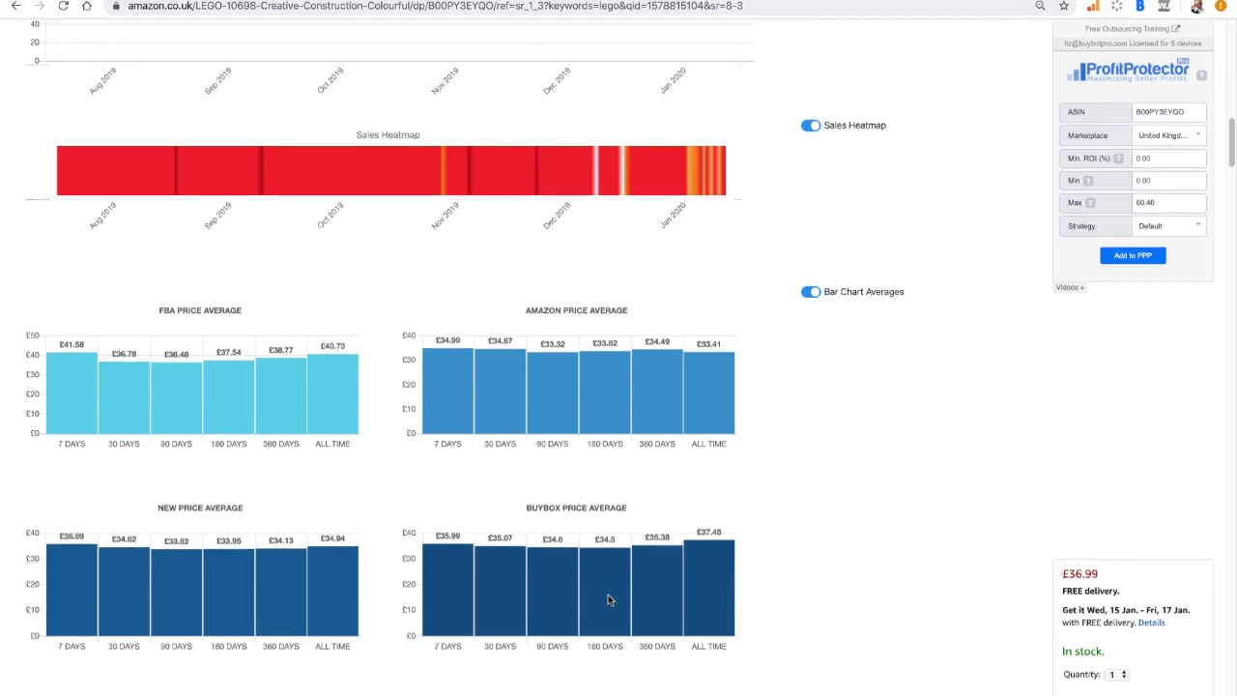
{"action": "scroll", "coordinate": [609, 600], "scroll_direction": "down", "scroll_amount": 5}
{"action": "scroll", "coordinate": [609, 600], "scroll_direction": "down", "scroll_amount": 1}
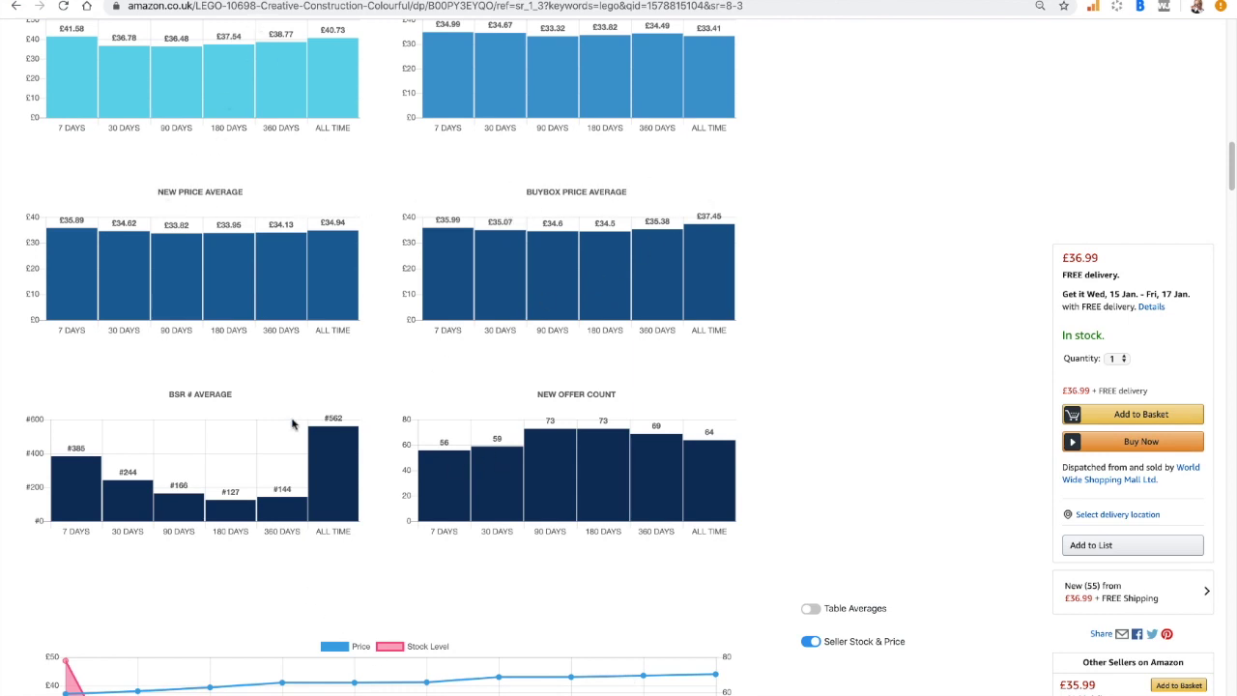
{"action": "scroll", "coordinate": [527, 373], "scroll_direction": "up", "scroll_amount": 1}
{"action": "scroll", "coordinate": [528, 373], "scroll_direction": "up", "scroll_amount": 1}
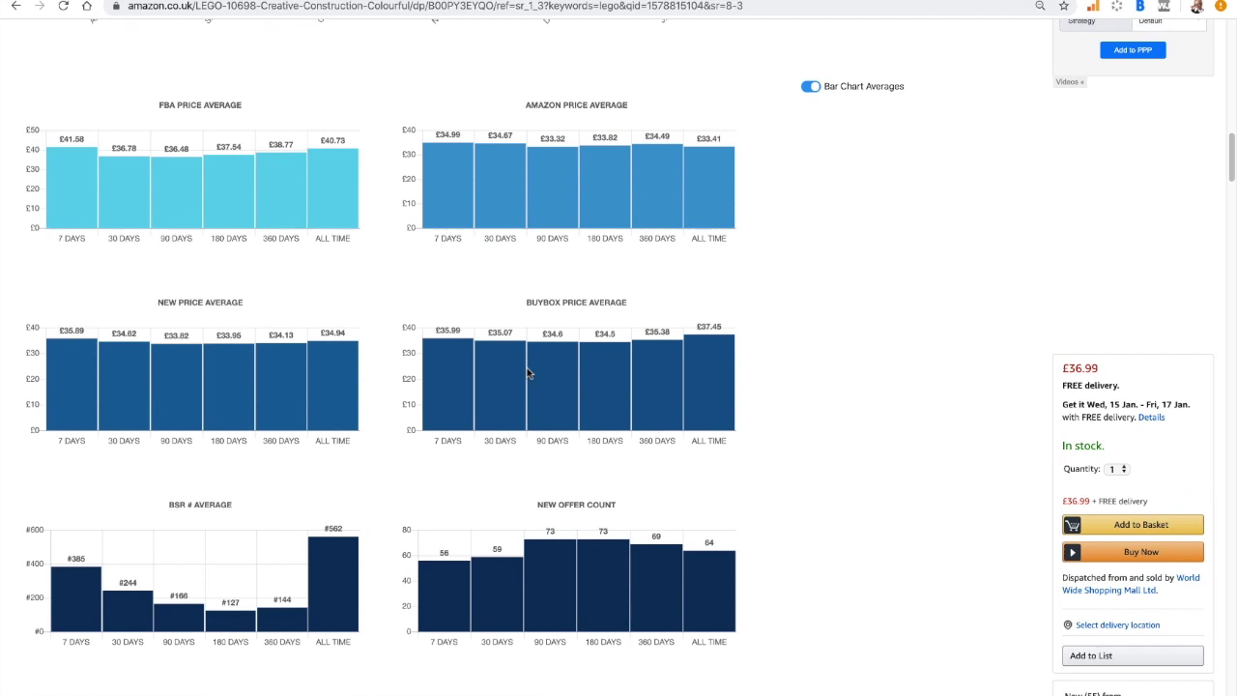
{"action": "scroll", "coordinate": [528, 373], "scroll_direction": "down", "scroll_amount": 1}
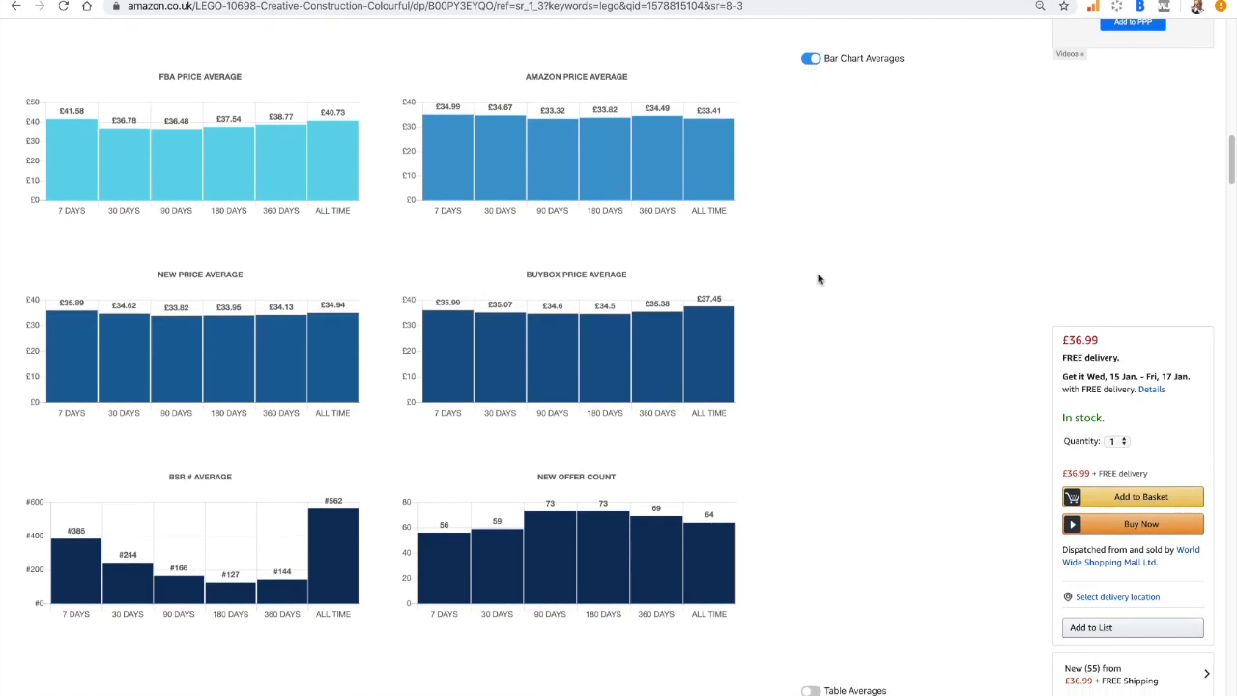
{"action": "scroll", "coordinate": [817, 279], "scroll_direction": "down", "scroll_amount": 4}
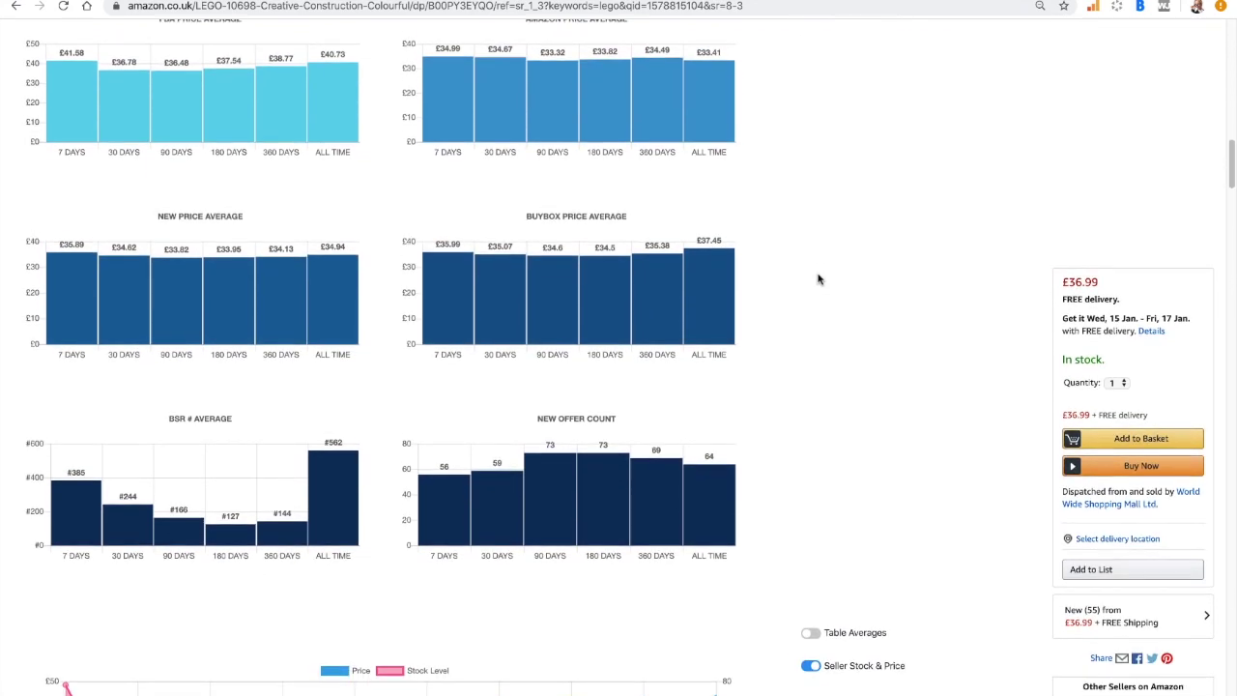
{"action": "scroll", "coordinate": [817, 279], "scroll_direction": "down", "scroll_amount": 3}
{"action": "scroll", "coordinate": [818, 279], "scroll_direction": "down", "scroll_amount": 2}
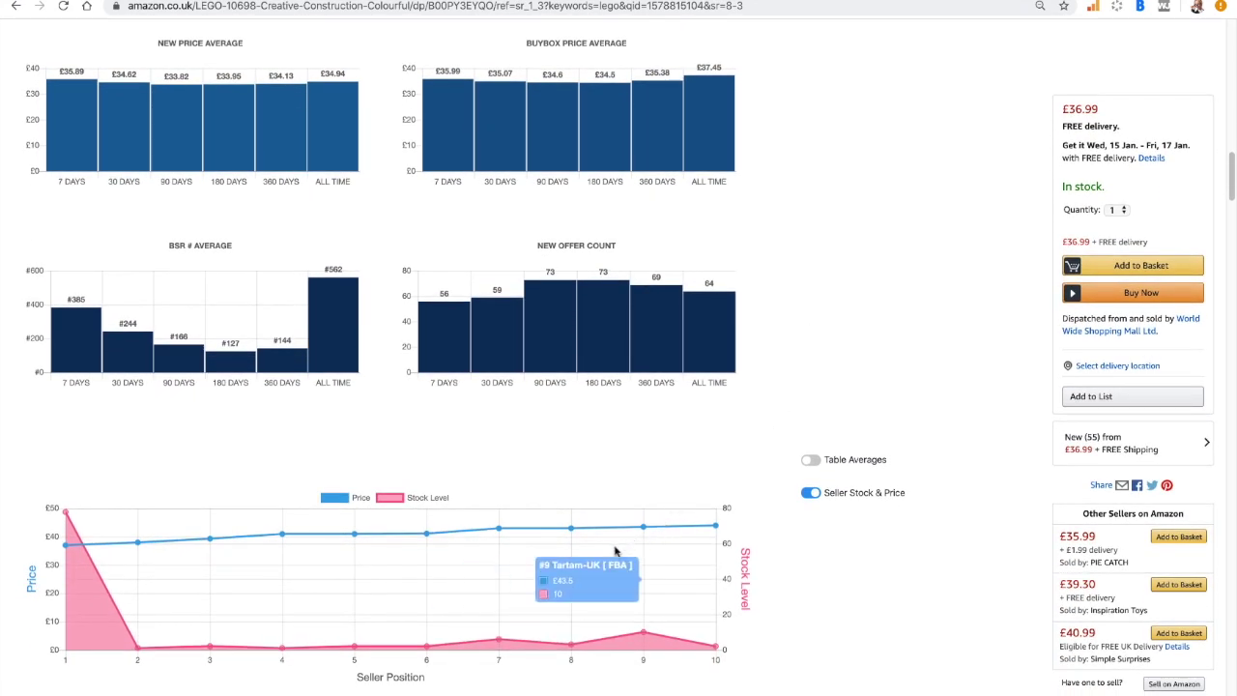
{"action": "scroll", "coordinate": [882, 282], "scroll_direction": "down", "scroll_amount": 1}
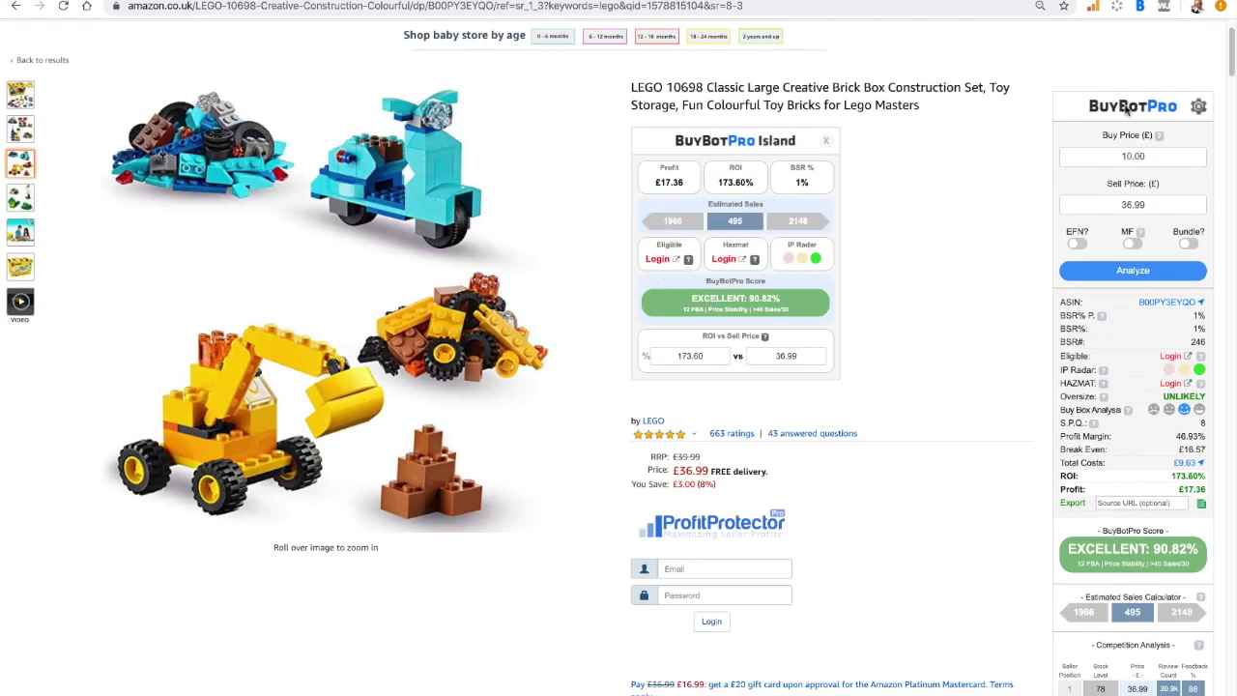
- Check the Show BBP Island option in the settings, and set the ROI to 200 in the island's ROI vs Sell Price calculator
{"action": "left_click", "coordinate": [1201, 109]}
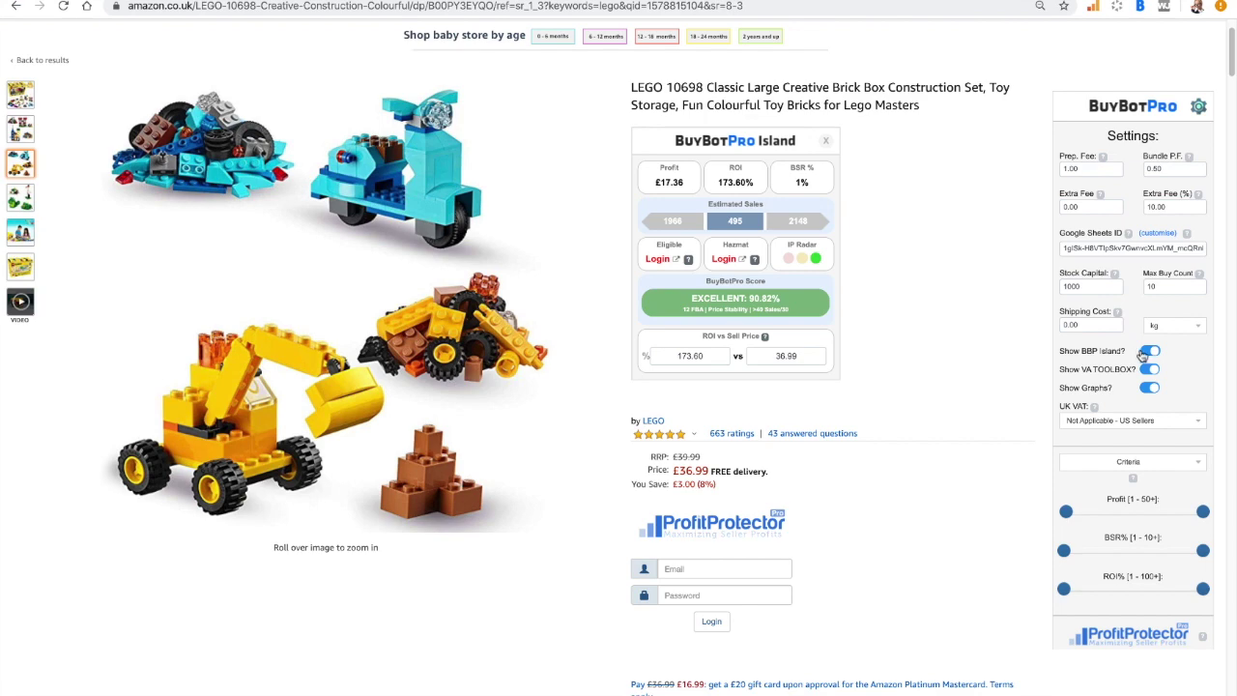
{"action": "left_click", "coordinate": [1199, 109]}
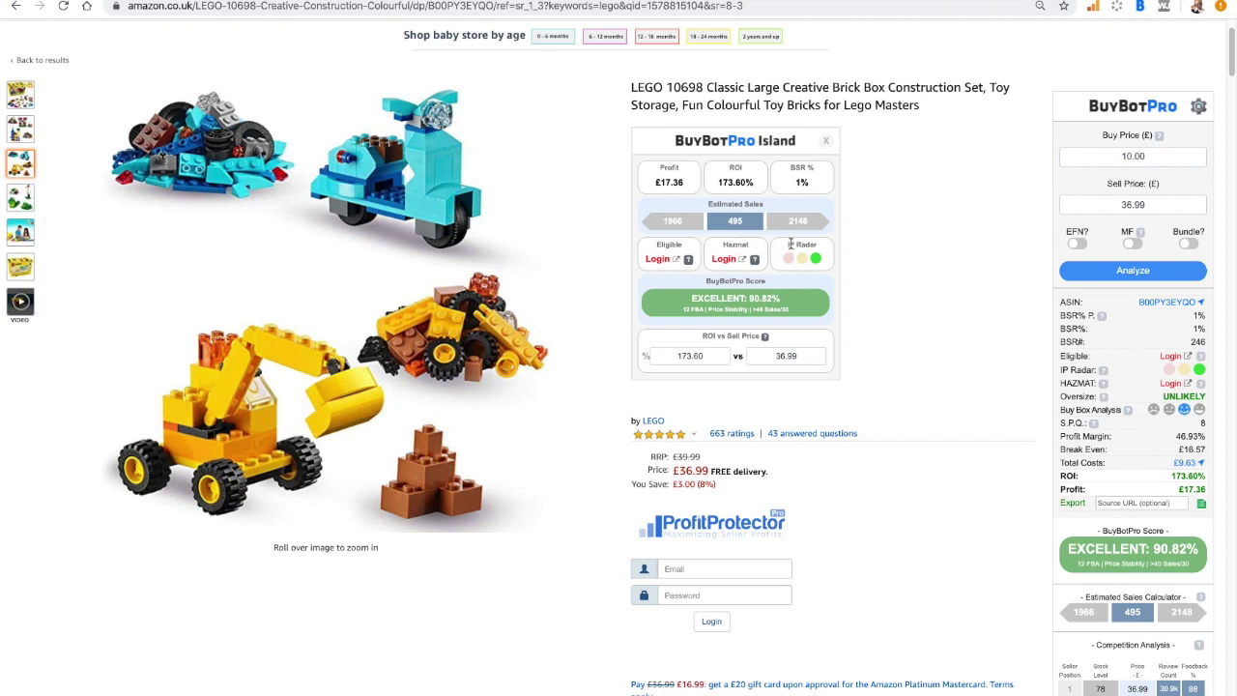
{"action": "mouse_move", "coordinate": [735, 302]}
{"action": "left_click_drag", "start_coordinate": [720, 356], "coordinate": [626, 361]}
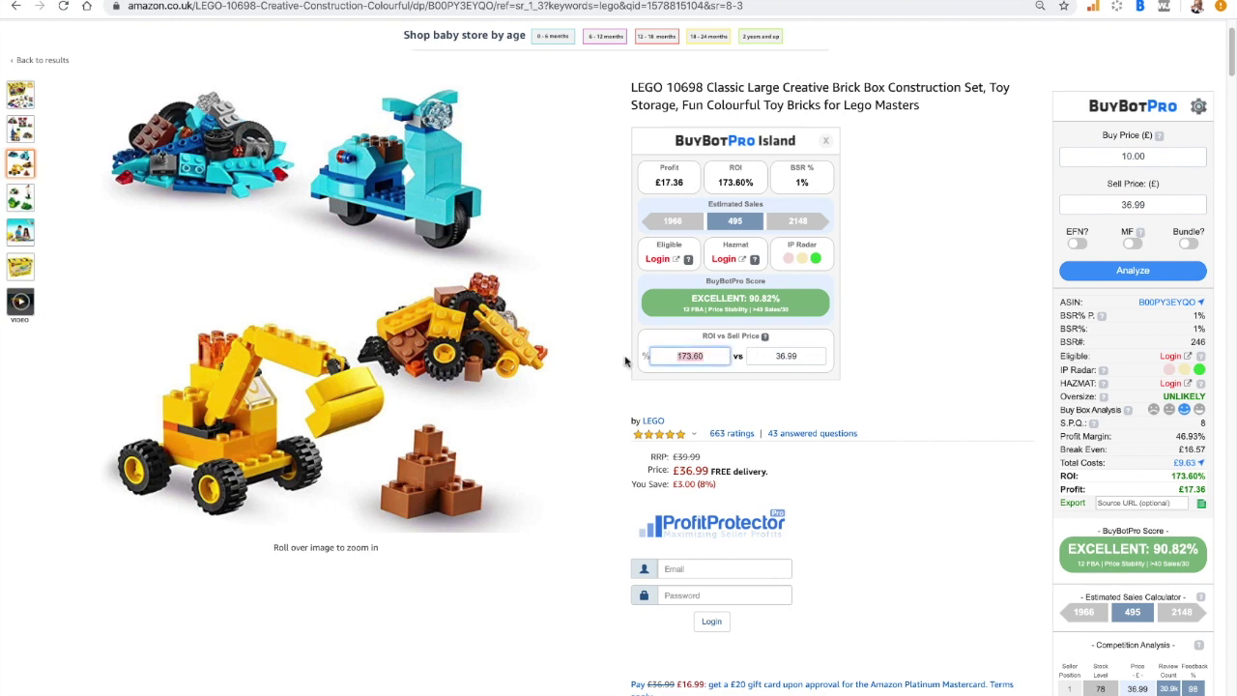
{"action": "type", "text": "200"}
{"action": "left_click", "coordinate": [904, 341]}
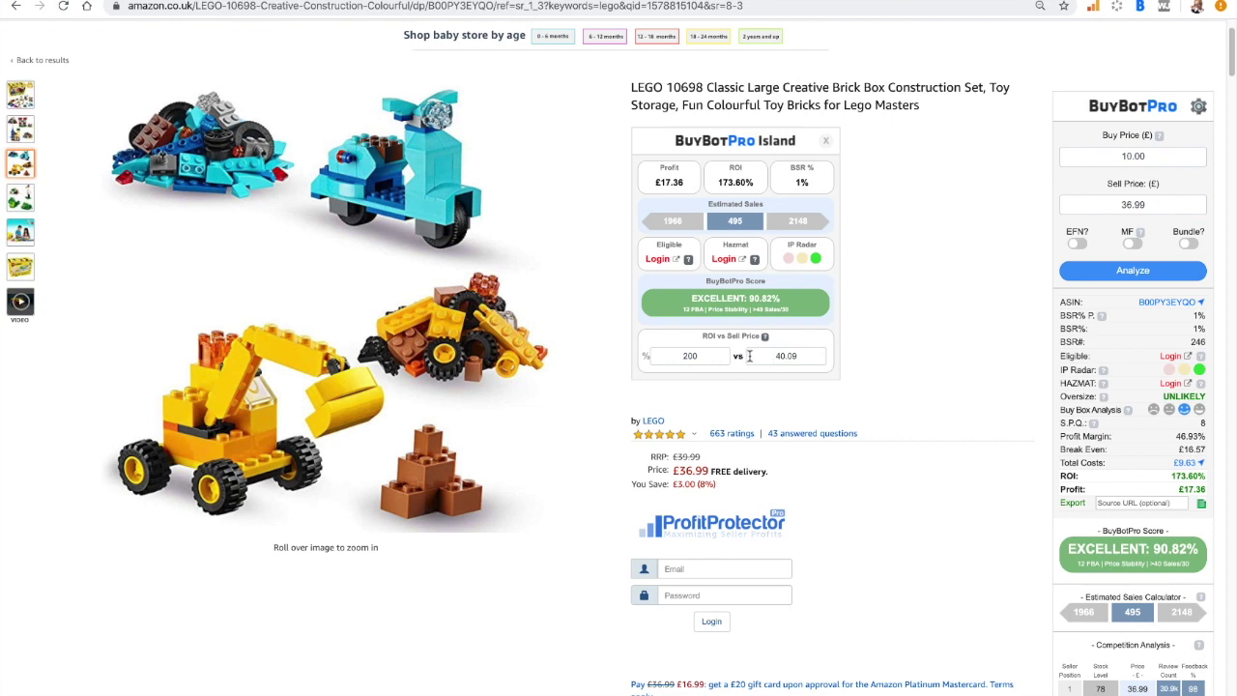
{"action": "left_click_drag", "start_coordinate": [1157, 200], "coordinate": [1125, 200]}
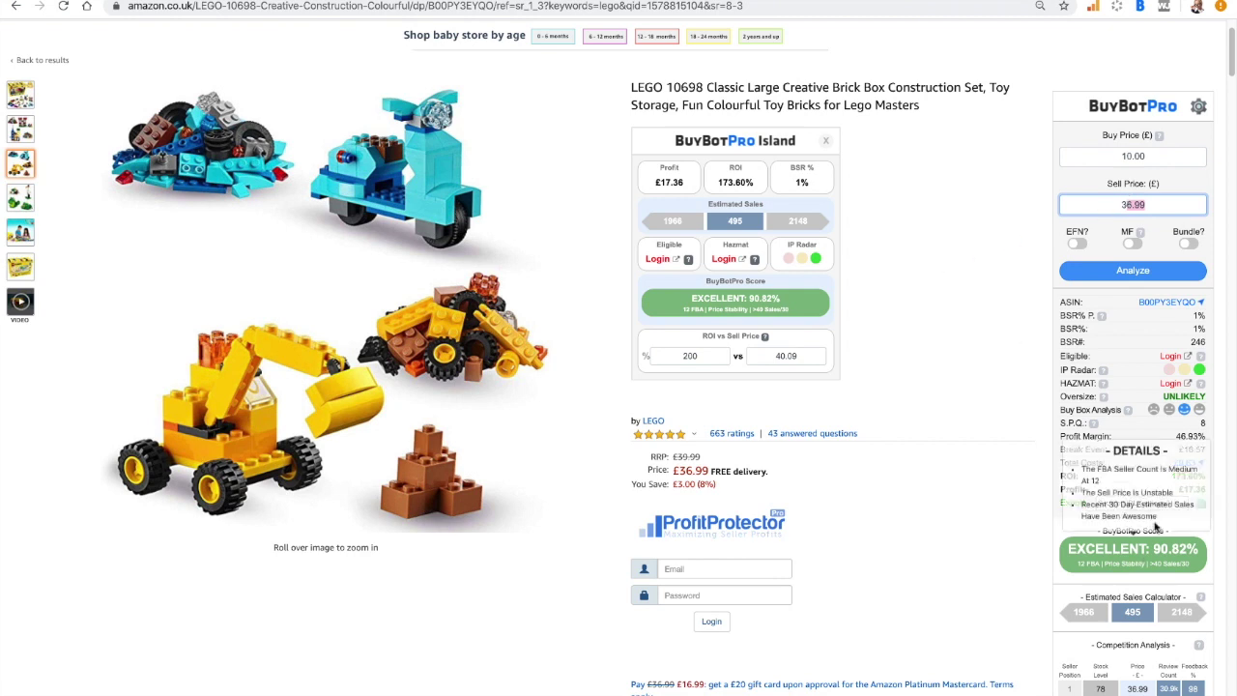
{"action": "left_click", "coordinate": [957, 273]}
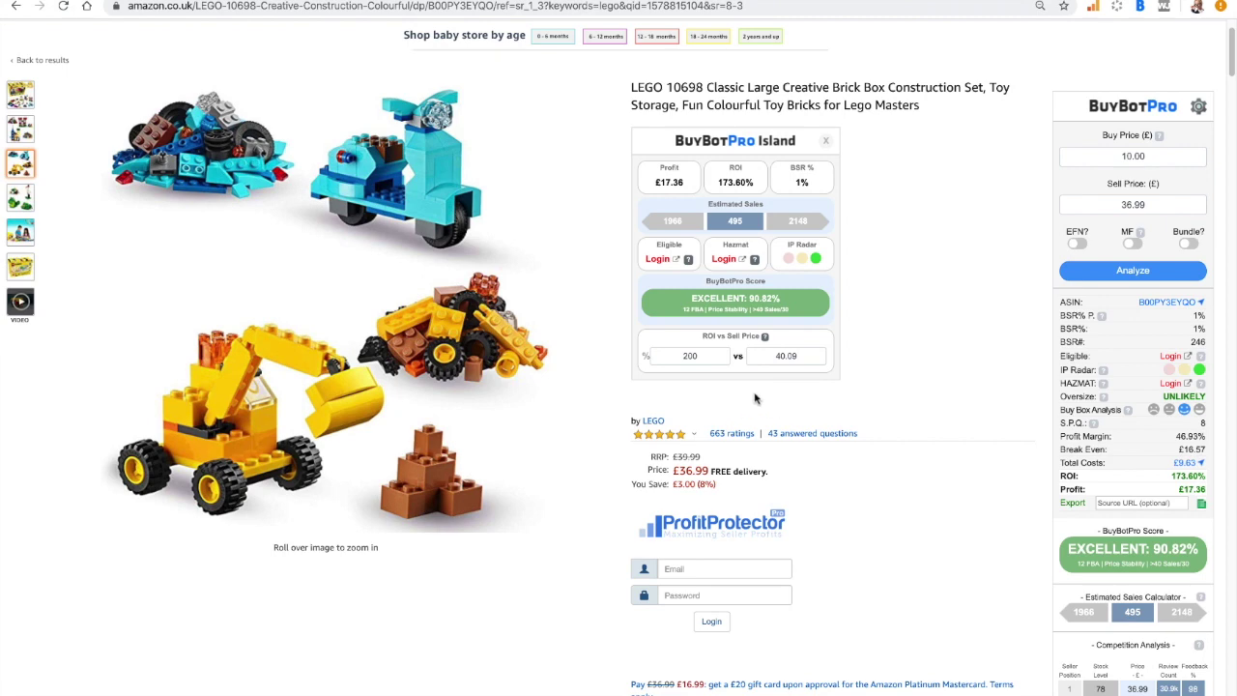
- Look over the product's charts once more, and switch to the BuyBotPro dashboard to inspect the larger column of the Daily Deals chart
{"action": "scroll", "coordinate": [755, 402], "scroll_direction": "down", "scroll_amount": 6}
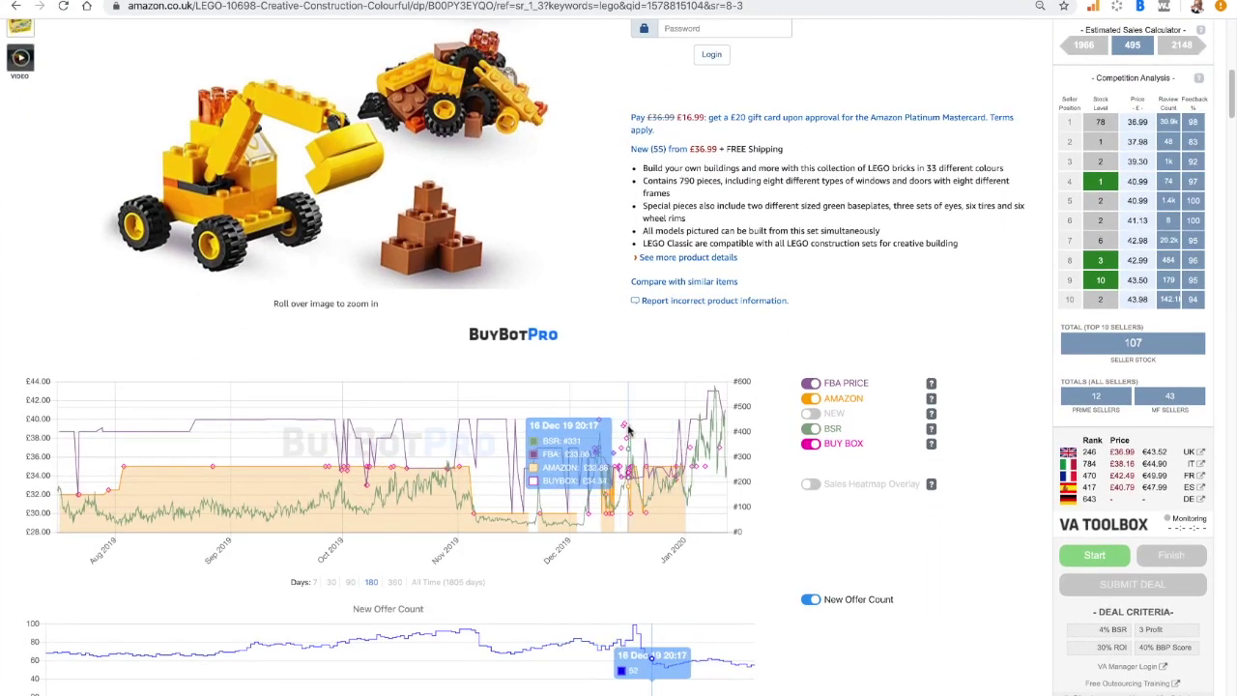
{"action": "scroll", "coordinate": [694, 431], "scroll_direction": "up", "scroll_amount": 5}
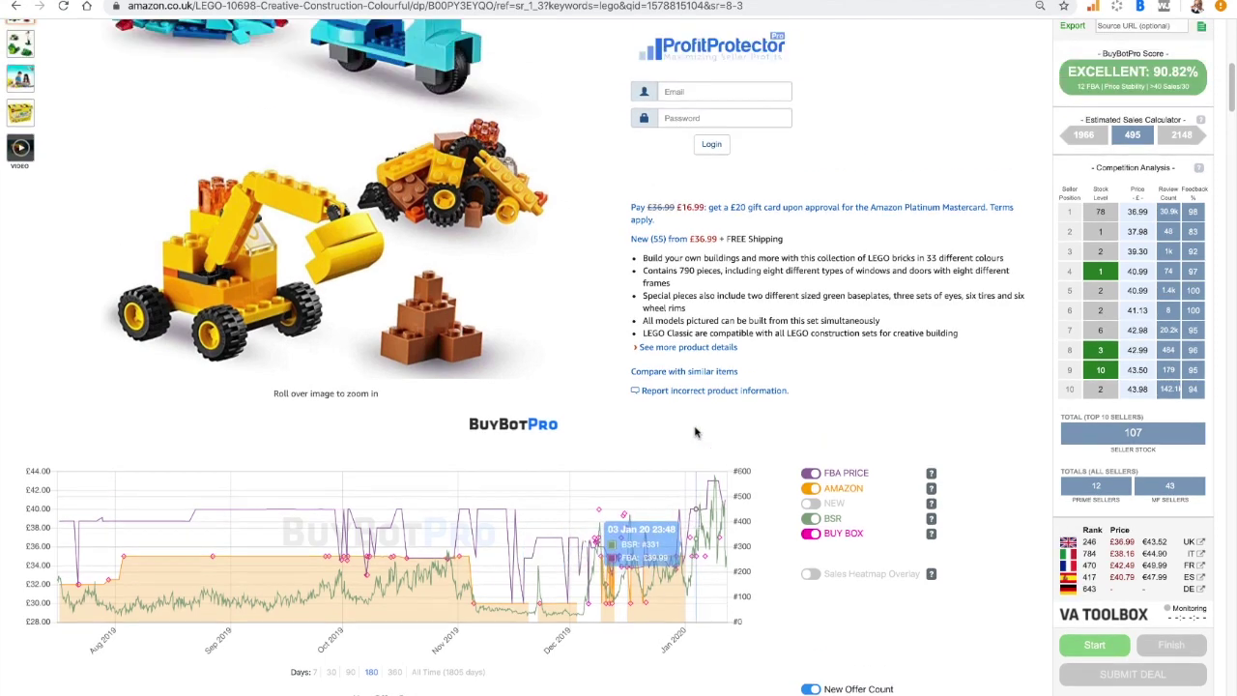
{"action": "scroll", "coordinate": [693, 431], "scroll_direction": "up", "scroll_amount": 2}
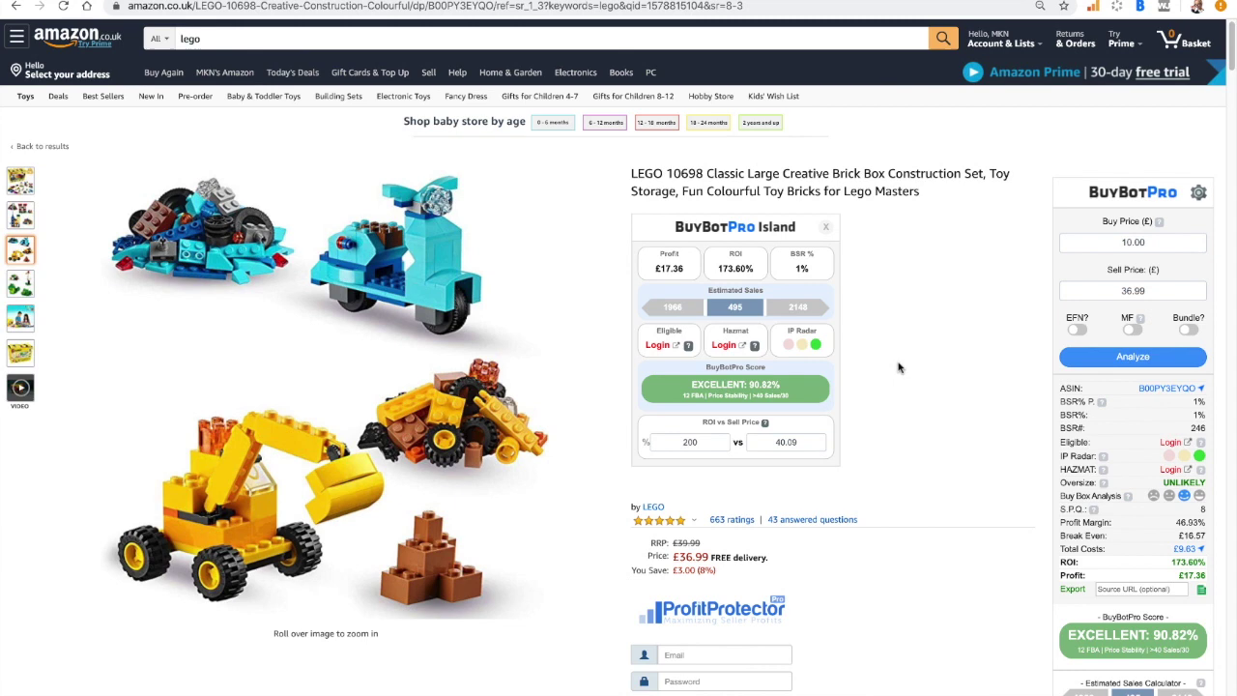
{"action": "scroll", "coordinate": [1180, 295], "scroll_direction": "down", "scroll_amount": 7}
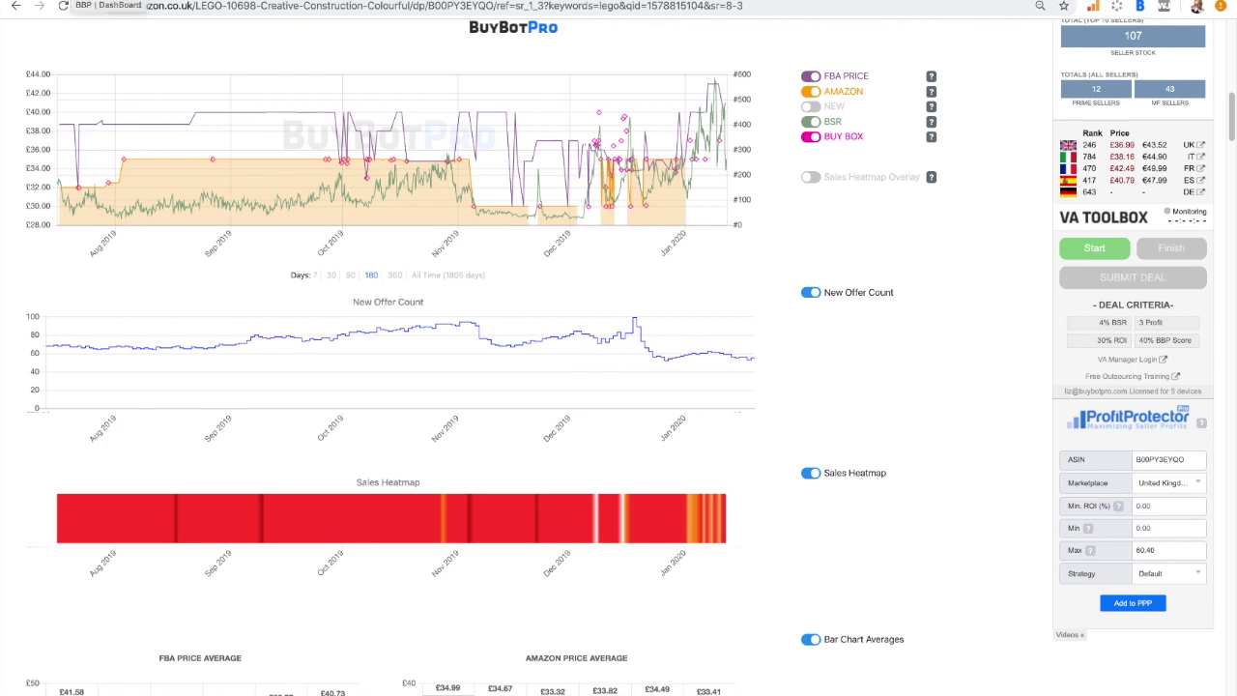
{"action": "left_click", "coordinate": [106, 3]}
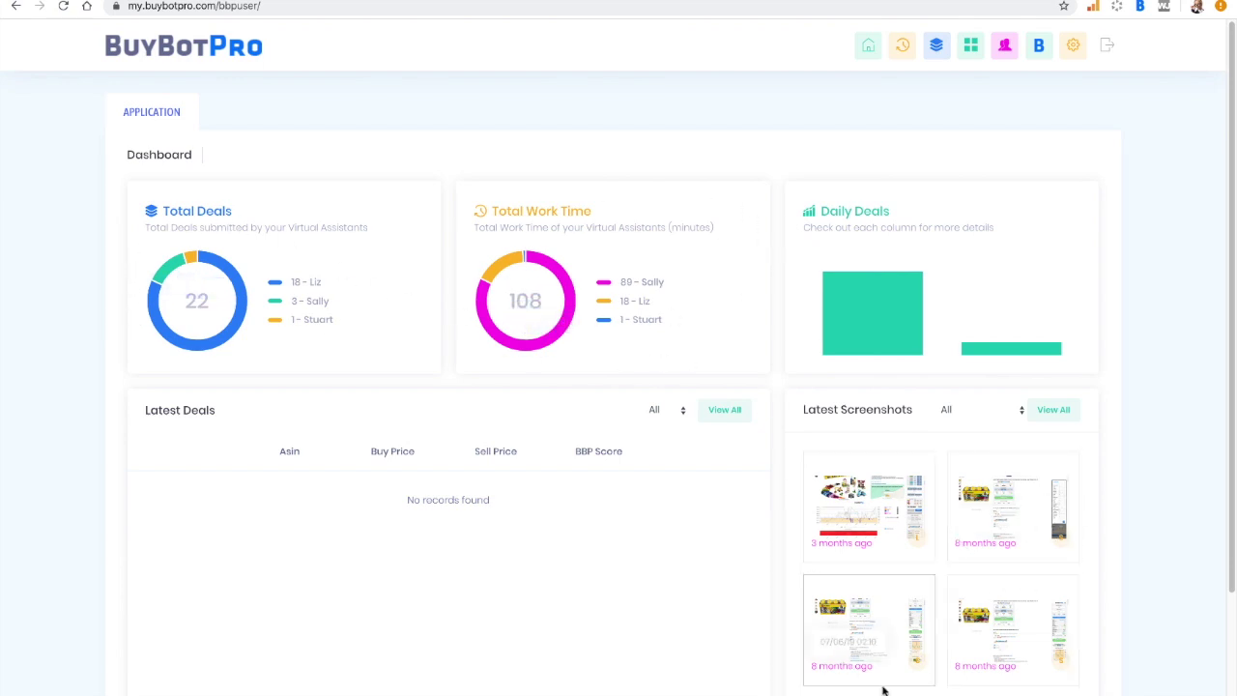
{"action": "mouse_move", "coordinate": [885, 328]}
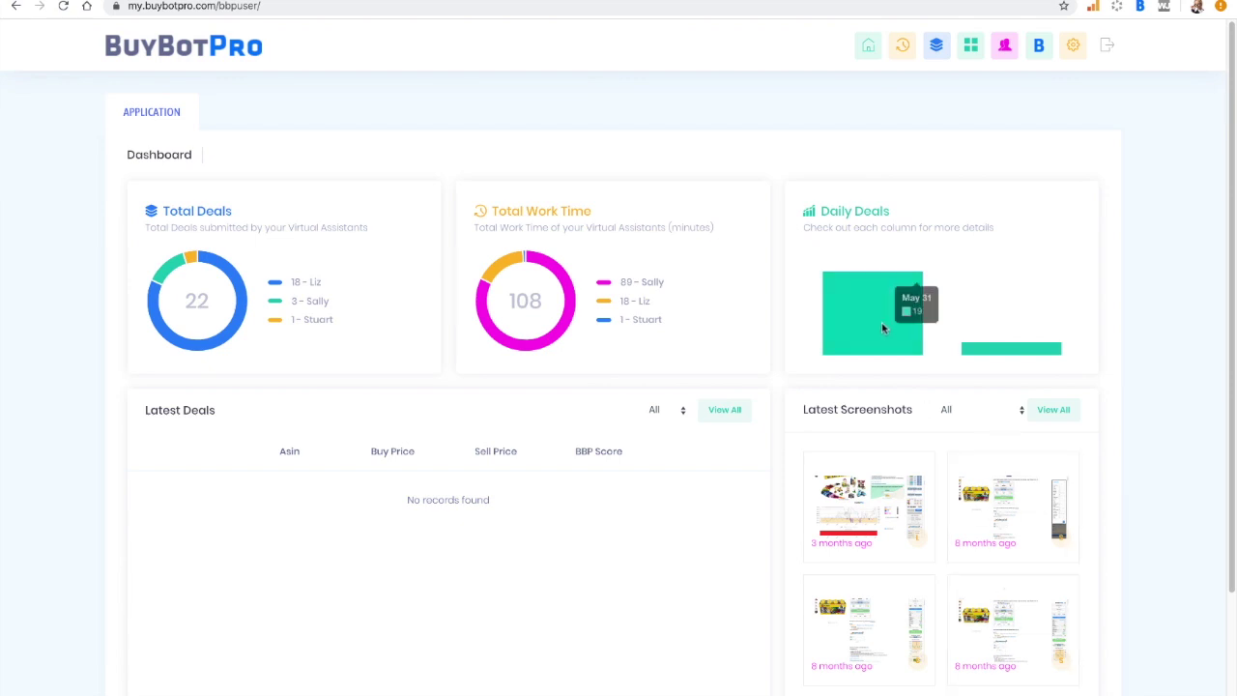
- Reload the dashboard and look over the Latest Deals list and the Latest Screenshots
{"action": "scroll", "coordinate": [632, 560], "scroll_direction": "down", "scroll_amount": 3}
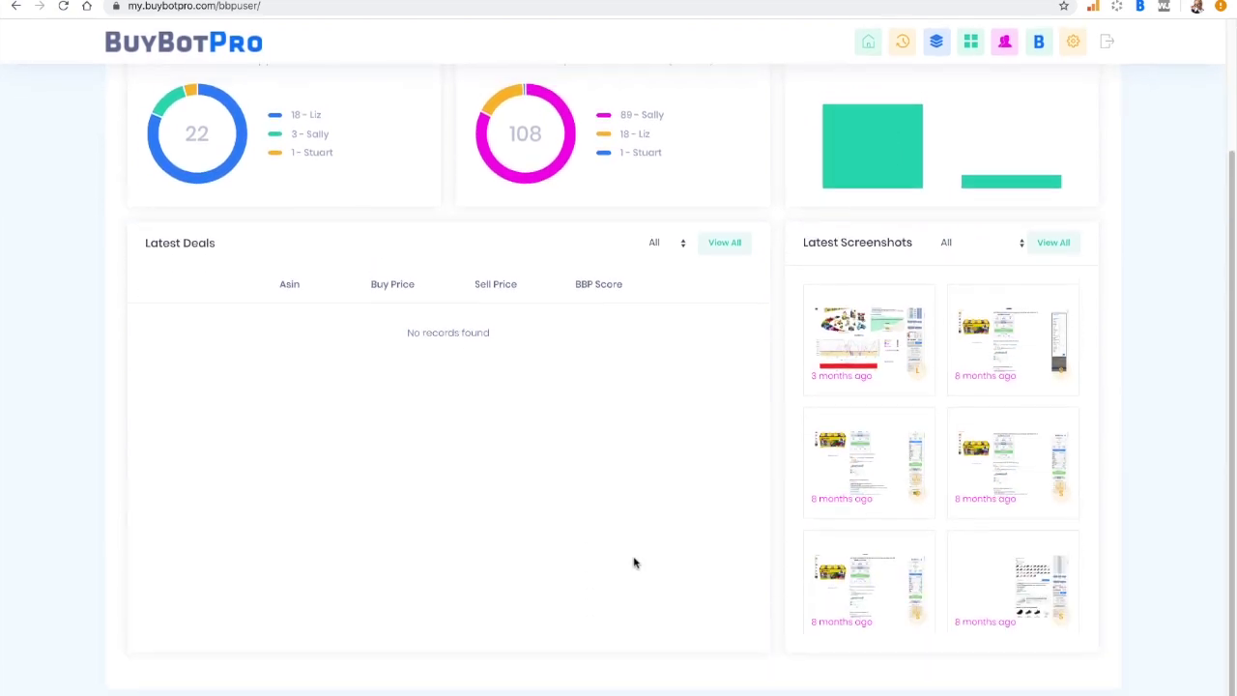
{"action": "scroll", "coordinate": [633, 563], "scroll_direction": "up", "scroll_amount": 3}
{"action": "left_click", "coordinate": [867, 48]}
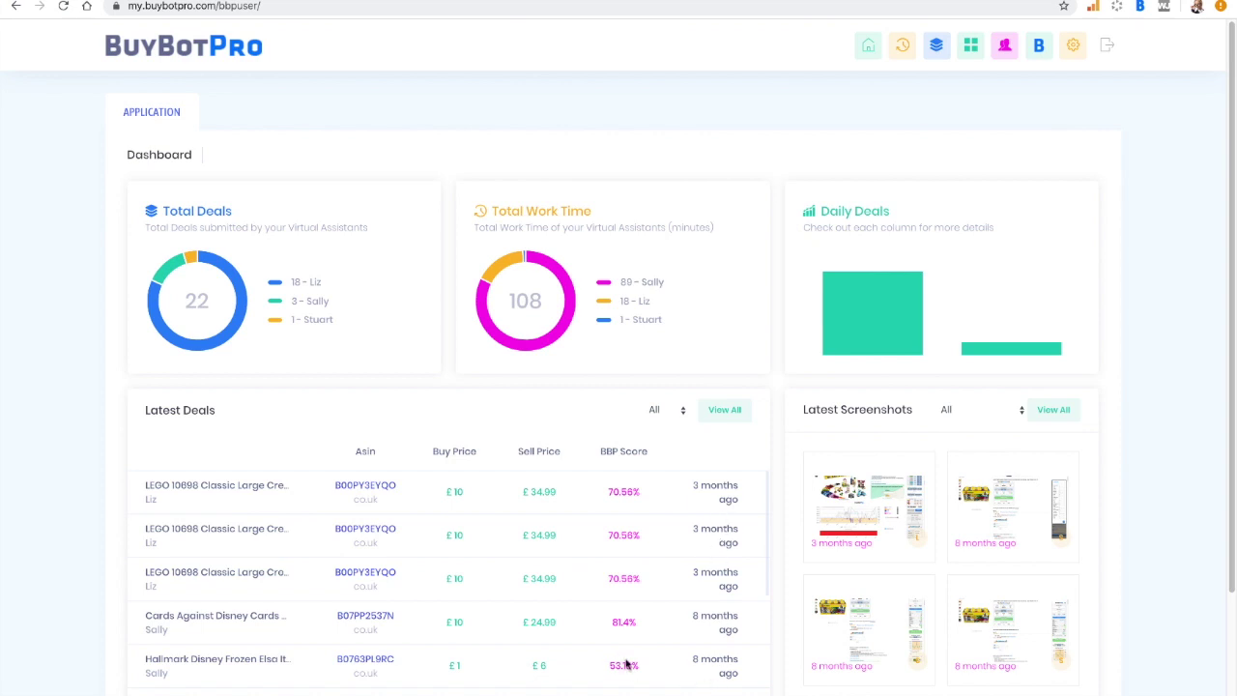
{"action": "scroll", "coordinate": [630, 443], "scroll_direction": "down", "scroll_amount": 1}
{"action": "scroll", "coordinate": [628, 445], "scroll_direction": "down", "scroll_amount": 2}
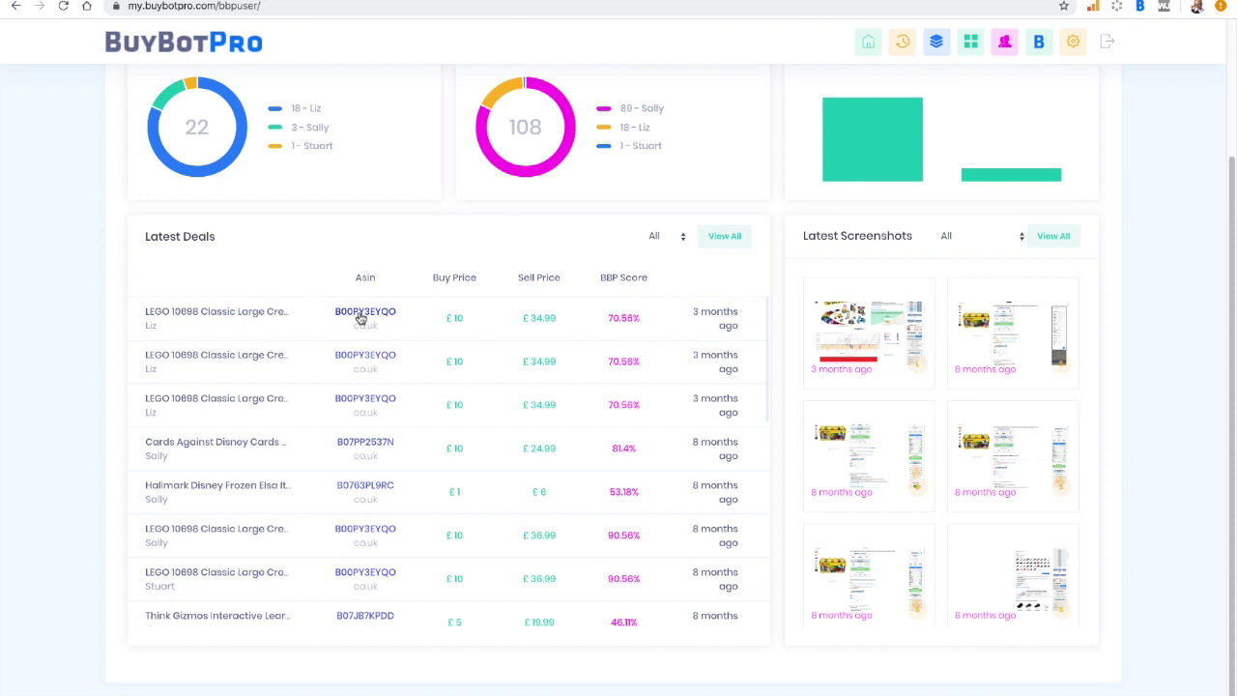
- Review the virtual assistants' Time Logs and the list of submitted Deals
{"action": "scroll", "coordinate": [360, 319], "scroll_direction": "up", "scroll_amount": 3}
{"action": "left_click", "coordinate": [898, 43]}
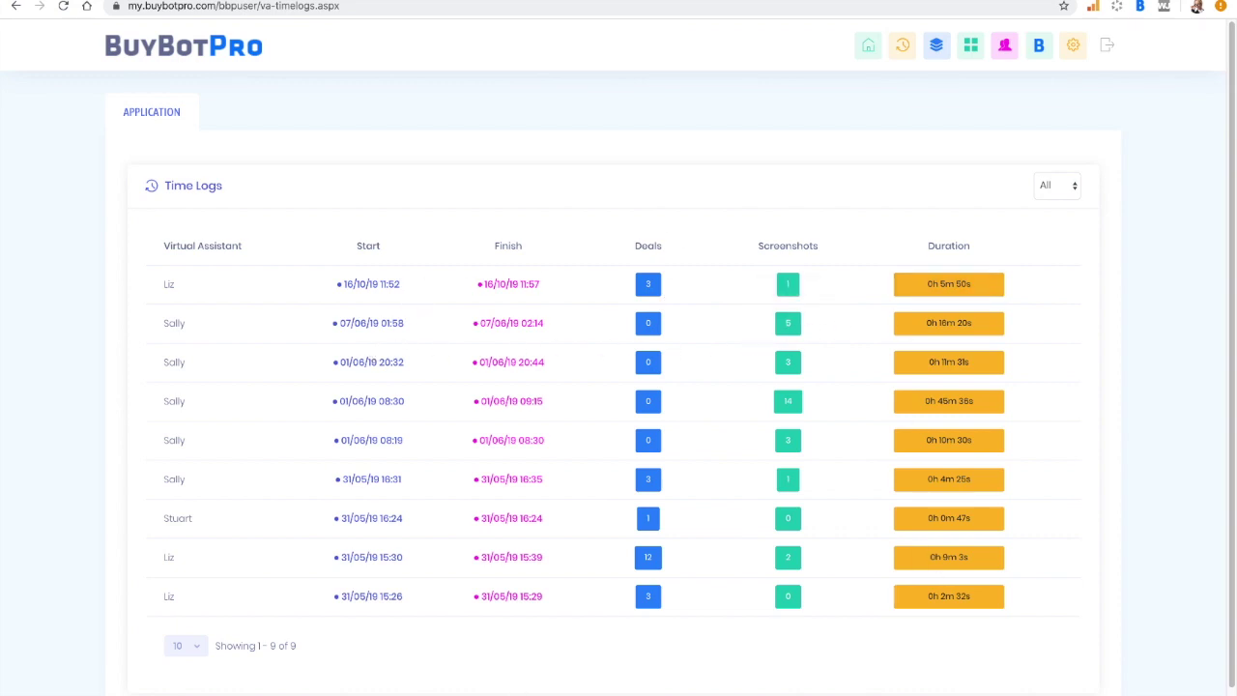
{"action": "left_click", "coordinate": [934, 54]}
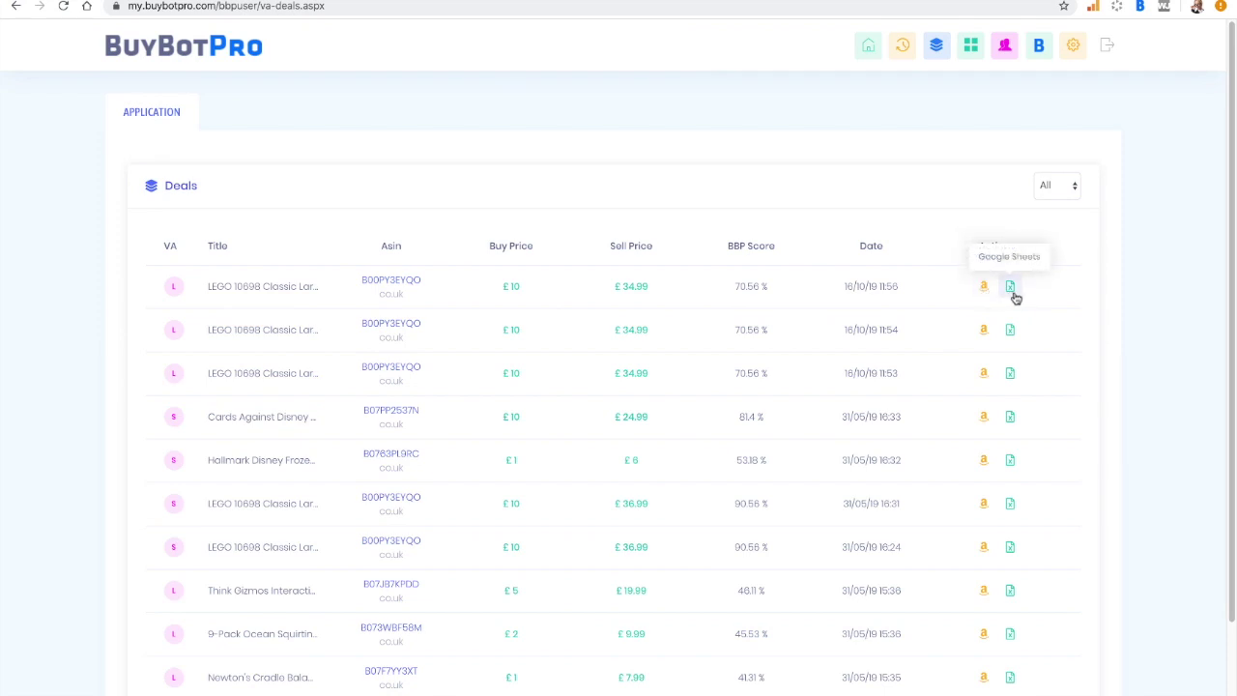
- Open the Screenshots gallery and look through the screenshots of all virtual assistants
{"action": "left_click", "coordinate": [974, 55]}
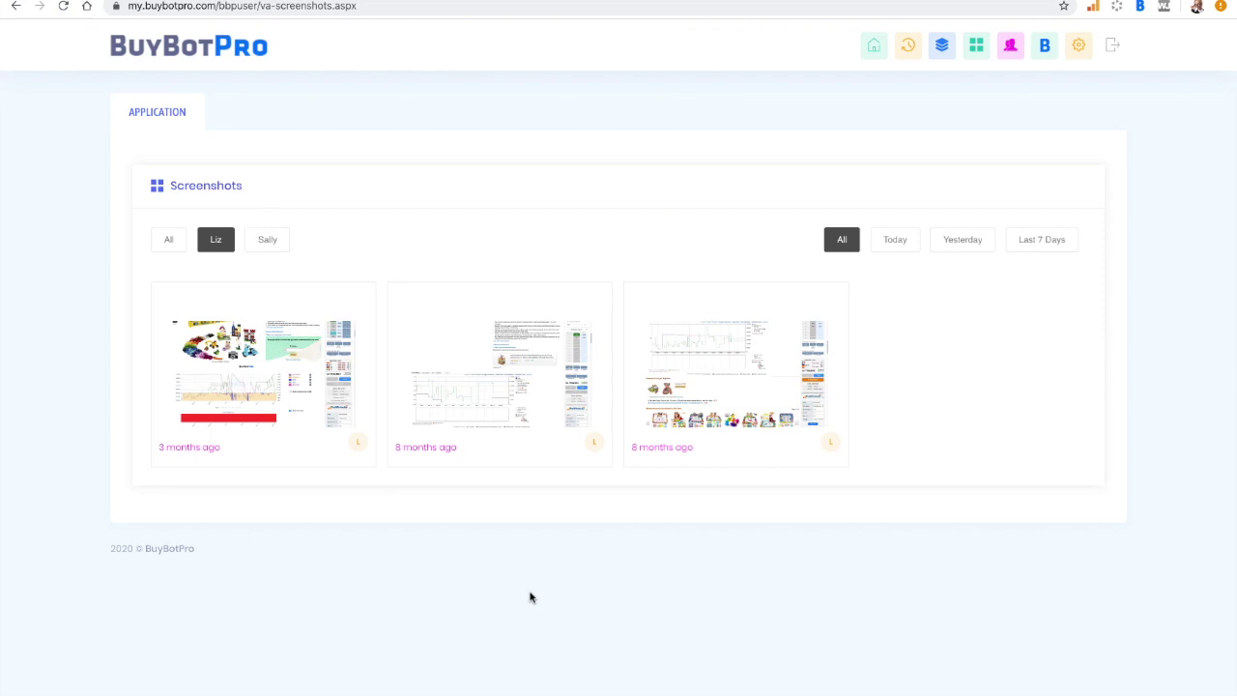
{"action": "left_click", "coordinate": [169, 243]}
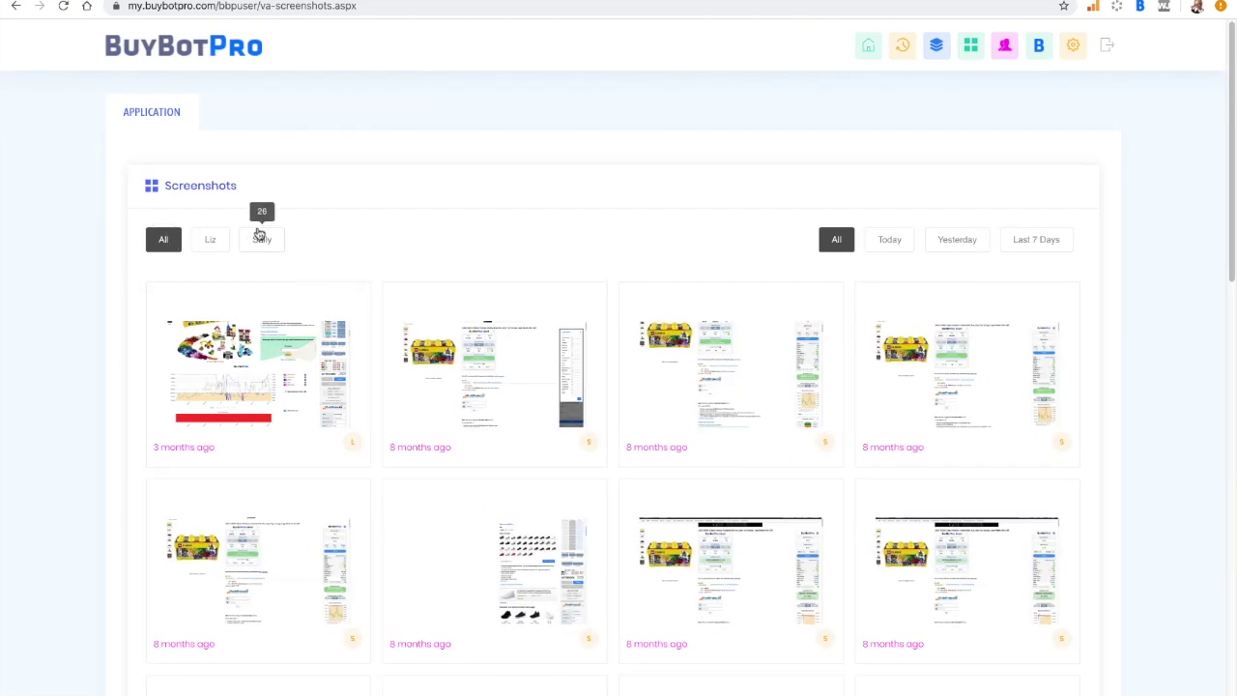
{"action": "scroll", "coordinate": [582, 307], "scroll_direction": "down", "scroll_amount": 2}
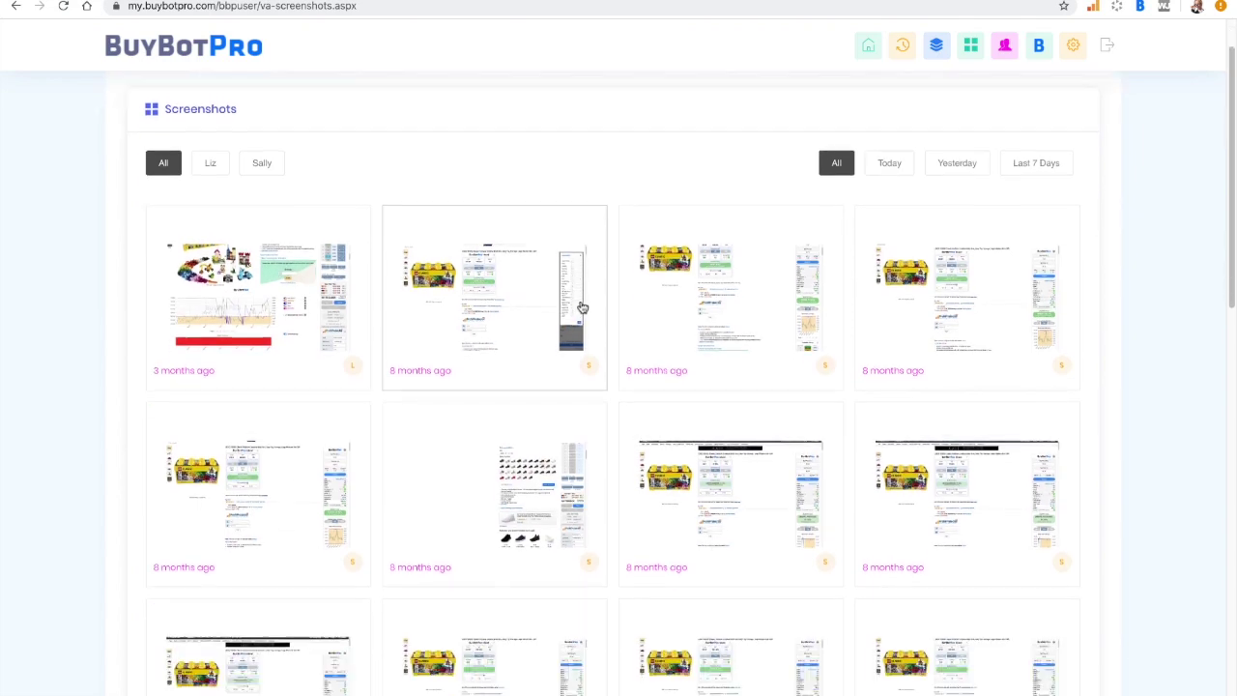
{"action": "scroll", "coordinate": [583, 307], "scroll_direction": "up", "scroll_amount": 2}
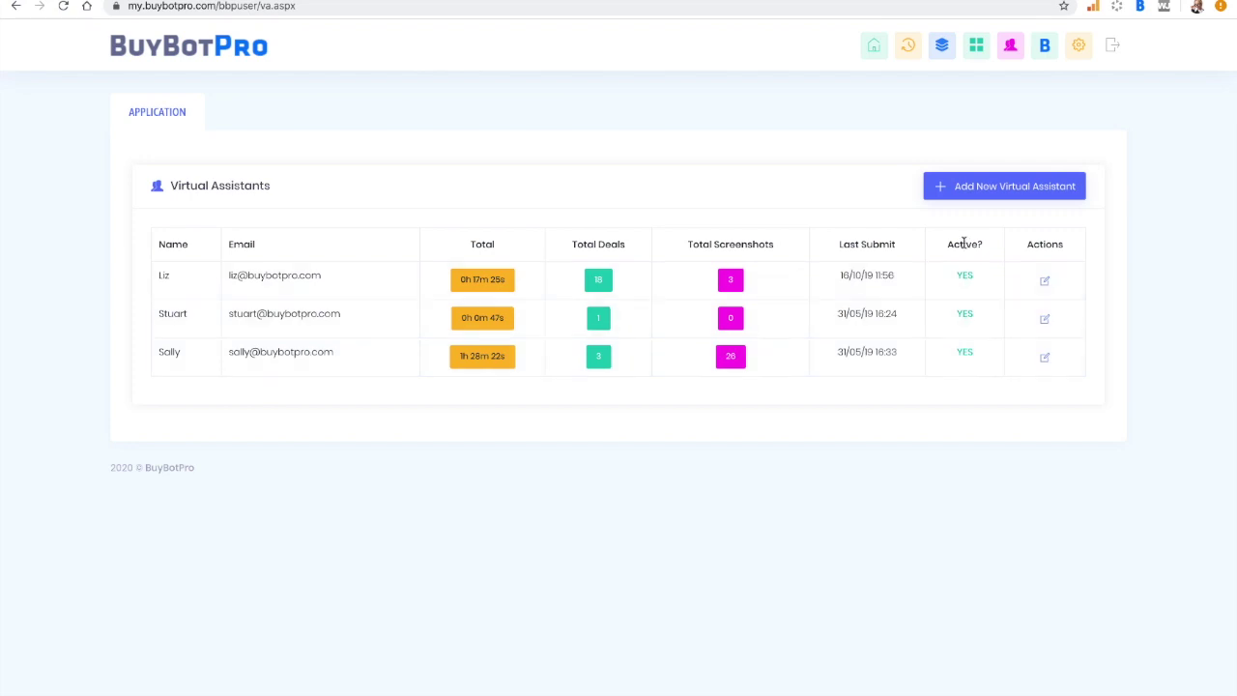
- Try the Active switch in the first virtual assistant's details and cancel the edit
{"action": "left_click", "coordinate": [1046, 284]}
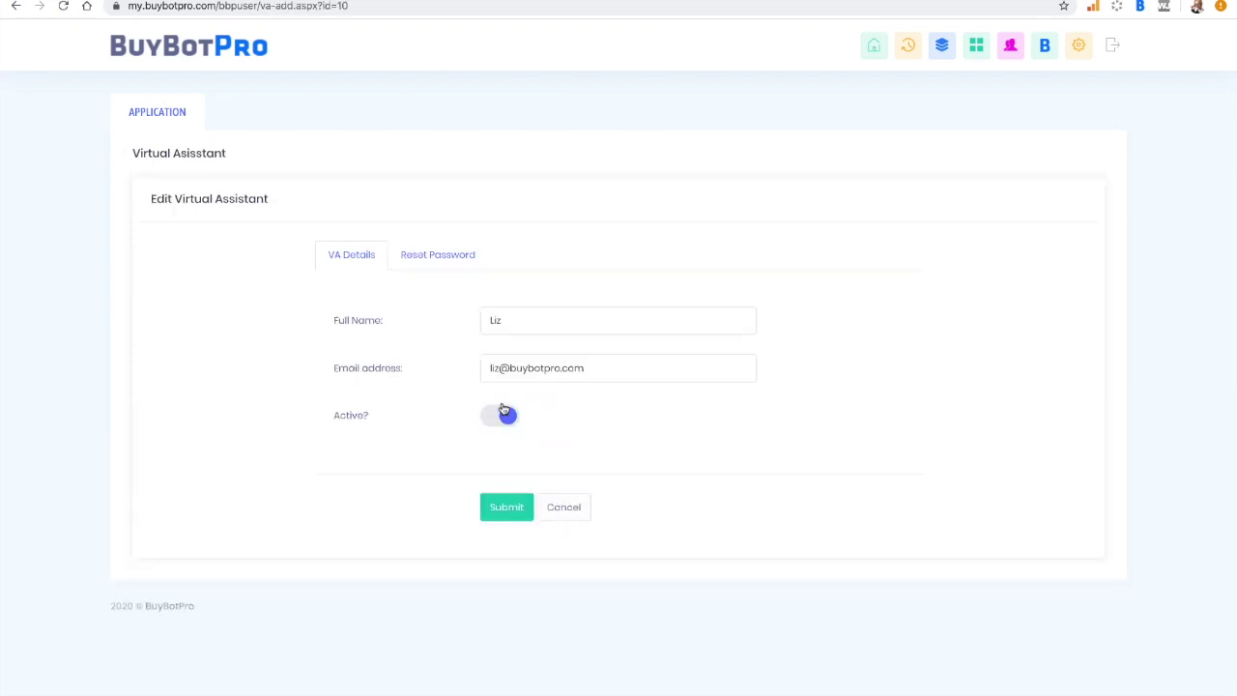
{"action": "left_click", "coordinate": [507, 417]}
{"action": "left_click", "coordinate": [497, 417]}
{"action": "left_click", "coordinate": [561, 510]}
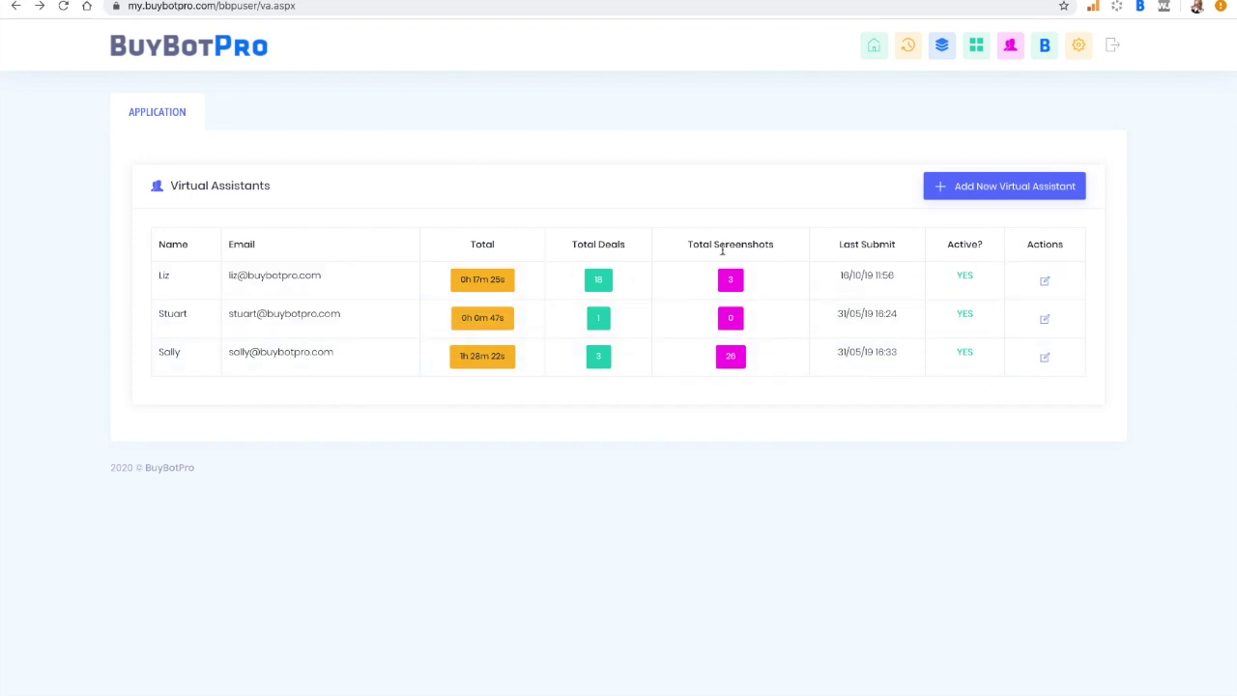
- Review the VA Requirements in the BuyBotPro Settings and open the account's profile settings
{"action": "left_click", "coordinate": [1049, 49]}
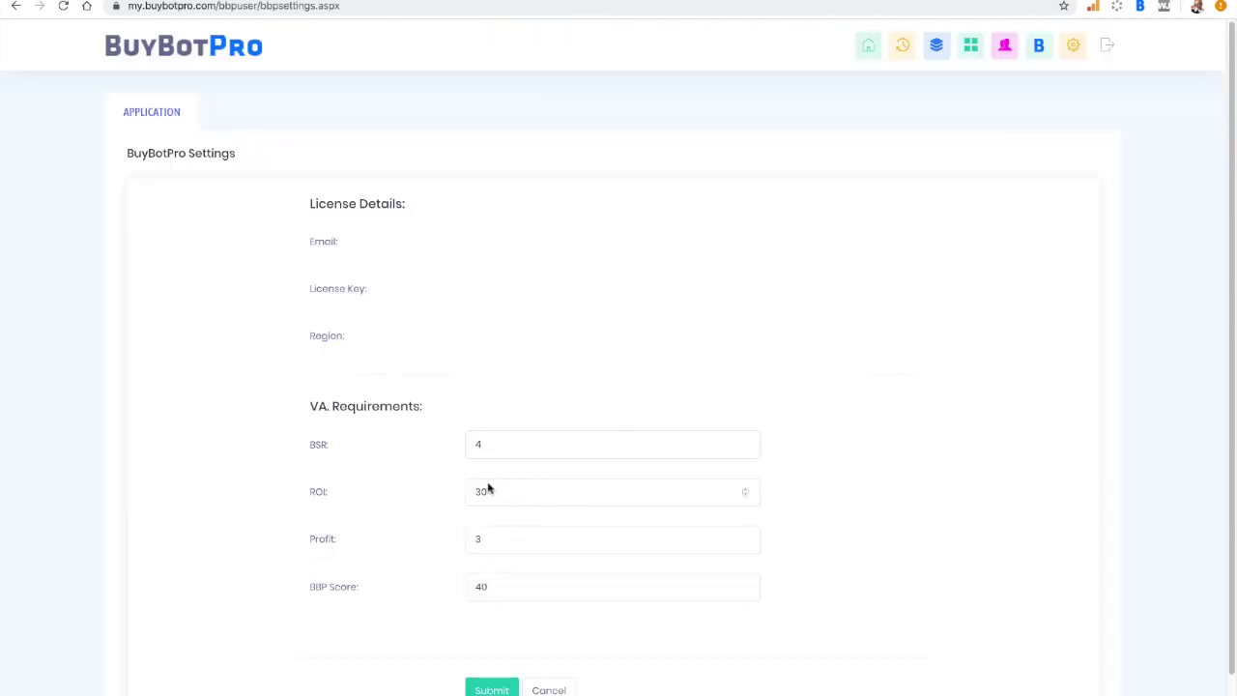
{"action": "left_click", "coordinate": [1071, 48]}
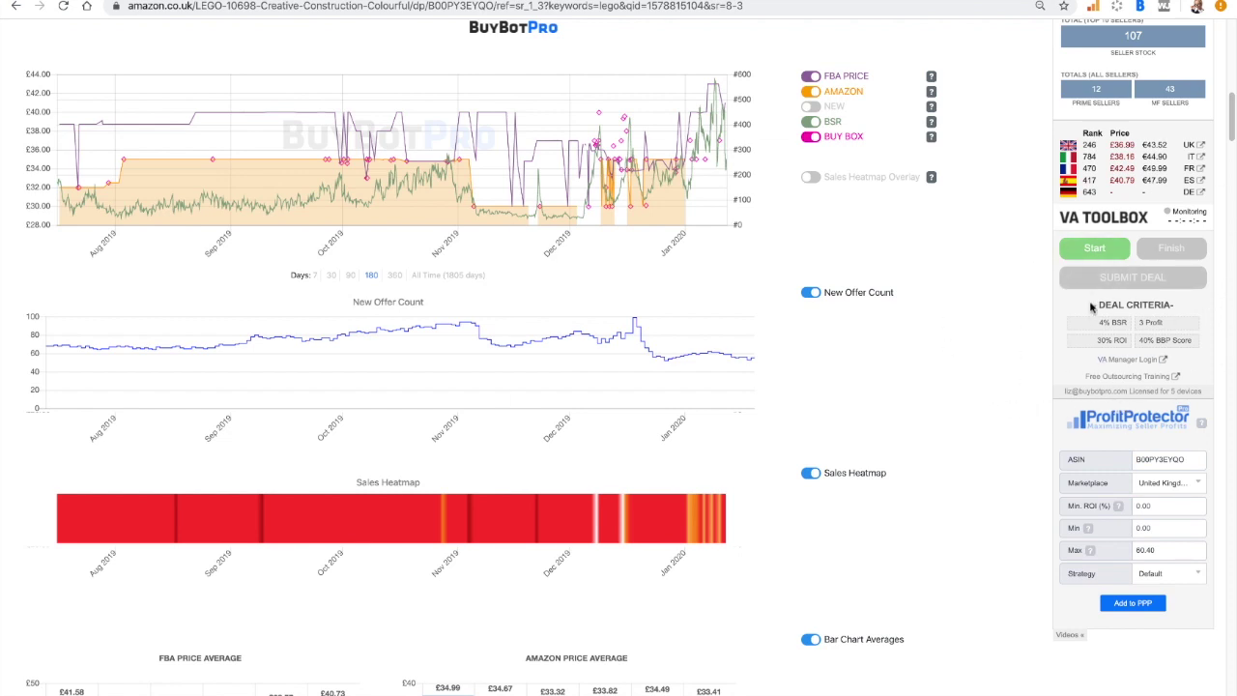
- Start a VA Toolbox monitoring session on the Amazon LEGO product page, check back on the dashboard, and finish the session
{"action": "left_click", "coordinate": [1095, 249]}
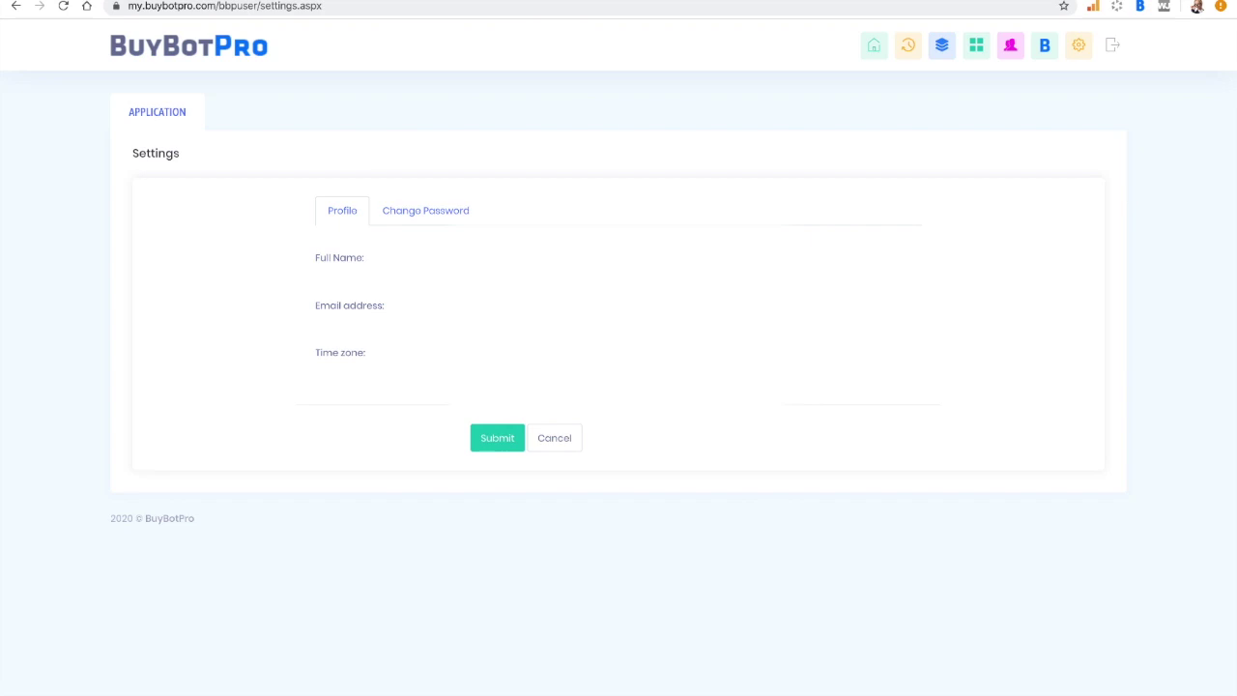
{"action": "left_click", "coordinate": [872, 44]}
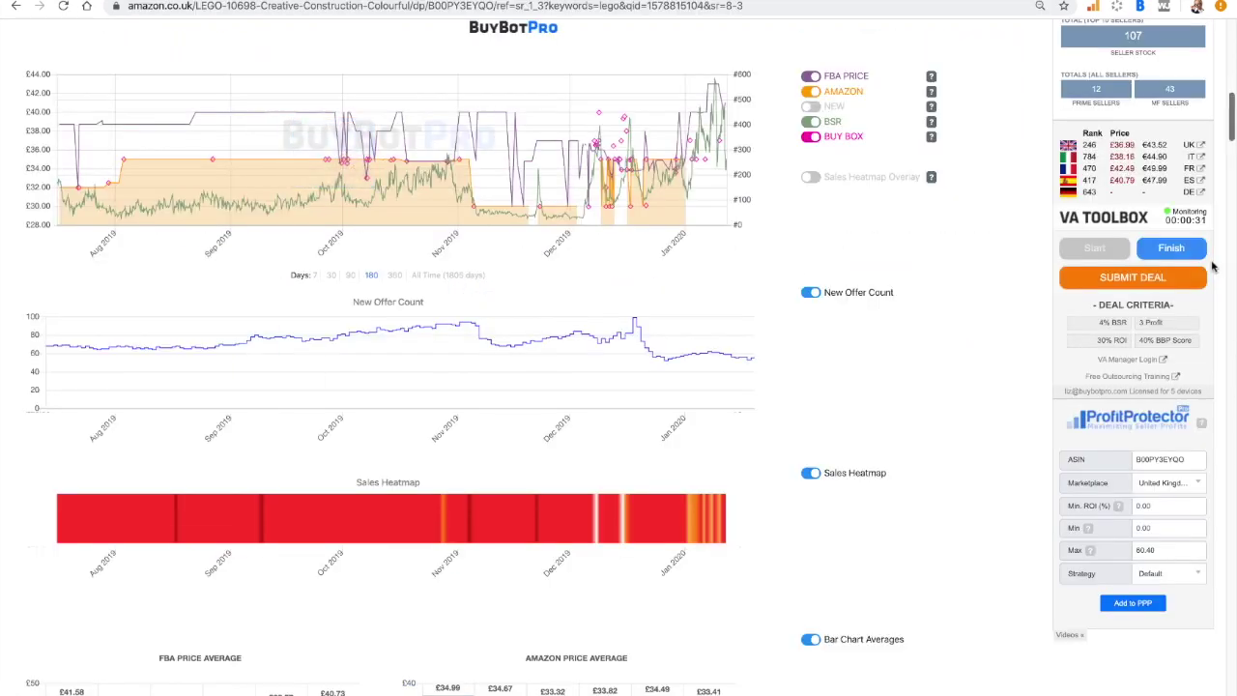
{"action": "left_click", "coordinate": [1150, 250]}
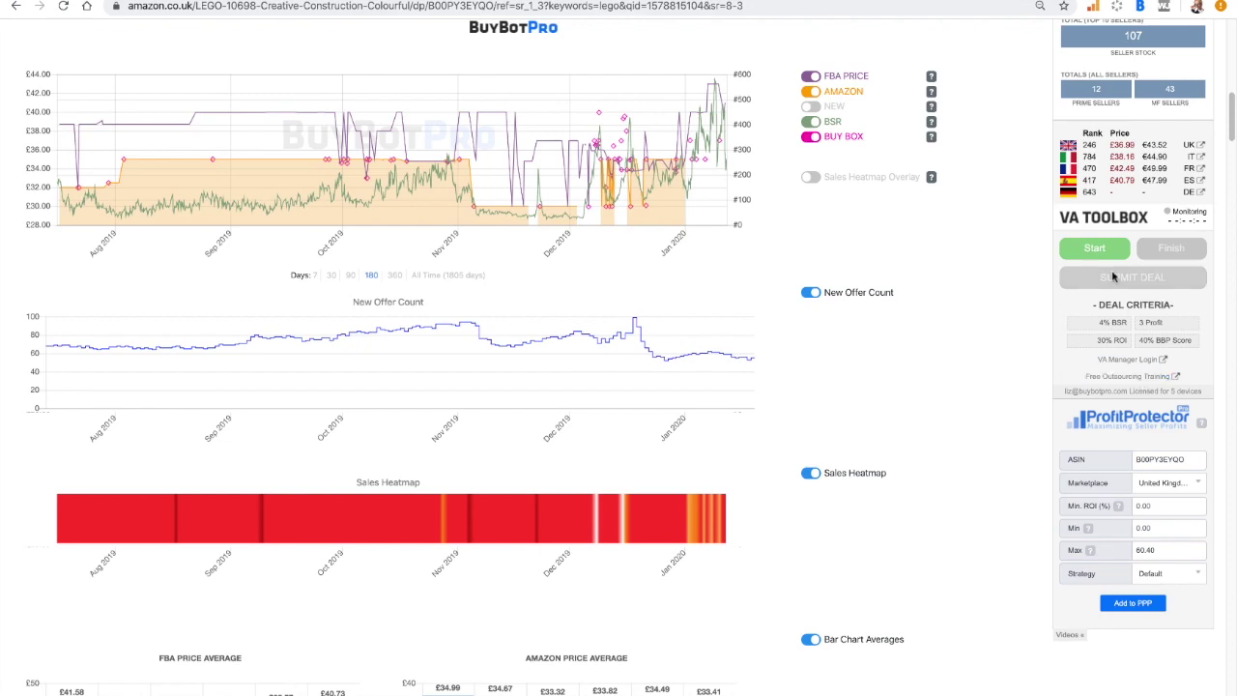
{"action": "scroll", "coordinate": [1112, 277], "scroll_direction": "up", "scroll_amount": 10}
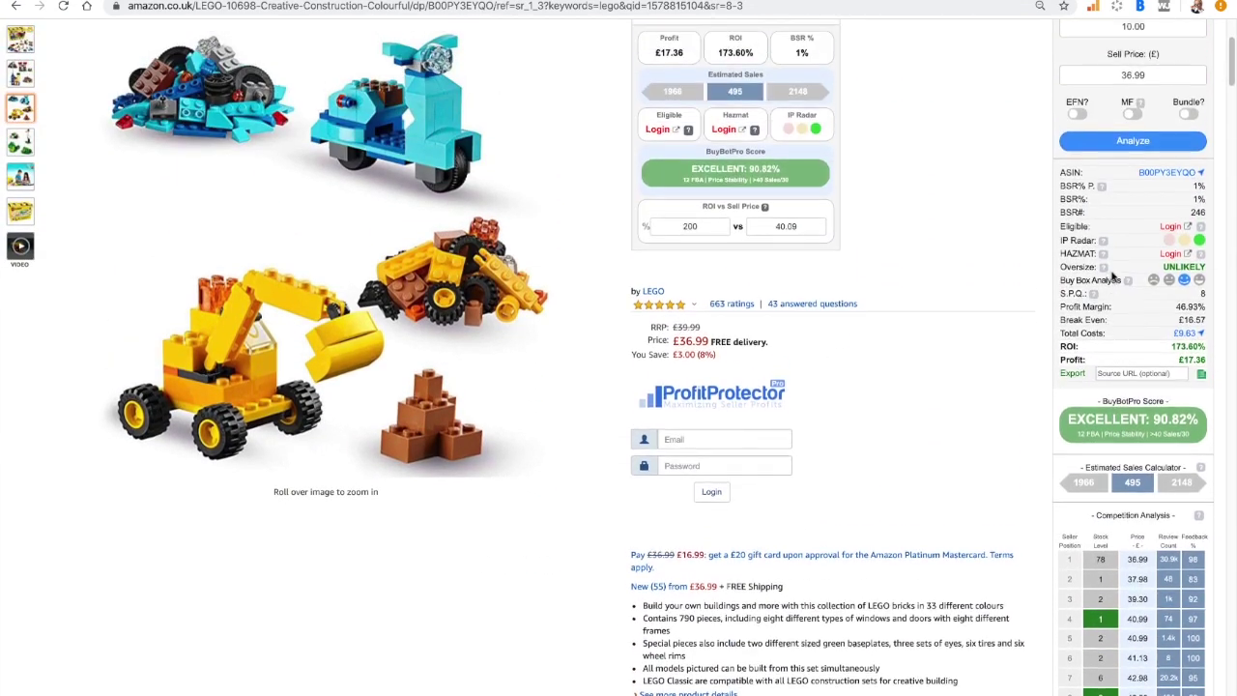
{"action": "scroll", "coordinate": [1111, 278], "scroll_direction": "up", "scroll_amount": 1}
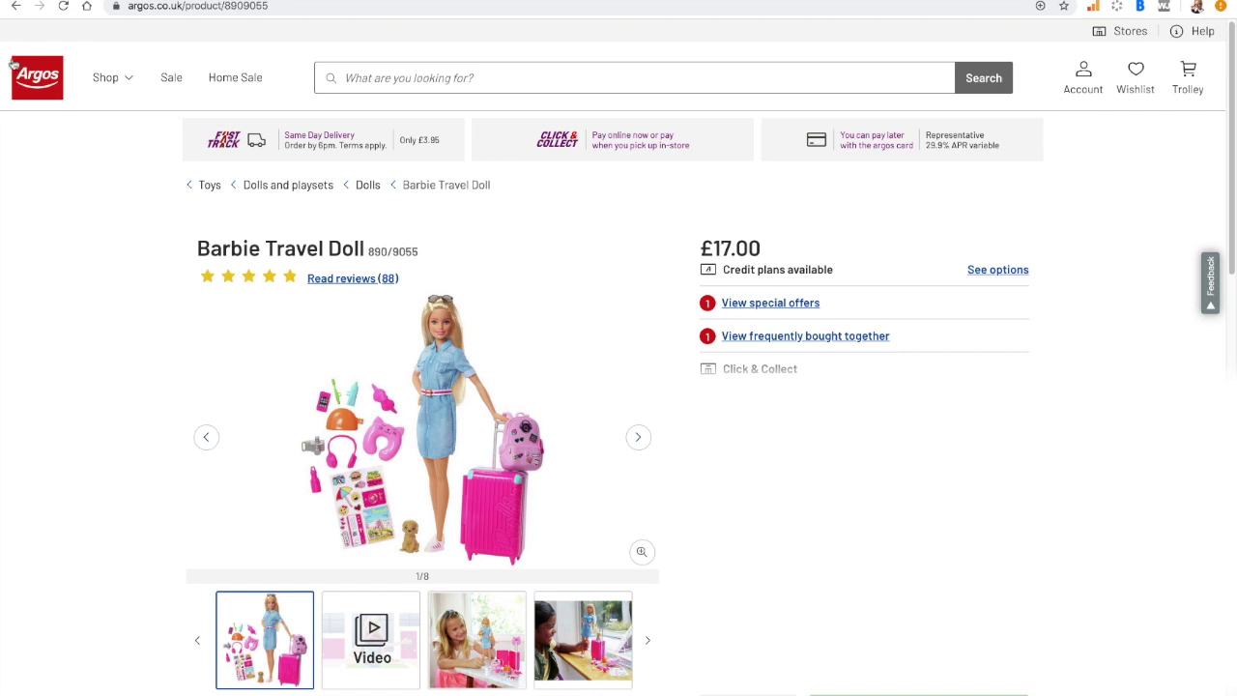
- Search Amazon.co.uk through BuyBotPro for the Argos title "Barbie Travel Doll", comparing the matches with those on Amazon.de
{"action": "left_click_drag", "start_coordinate": [197, 250], "coordinate": [365, 246]}
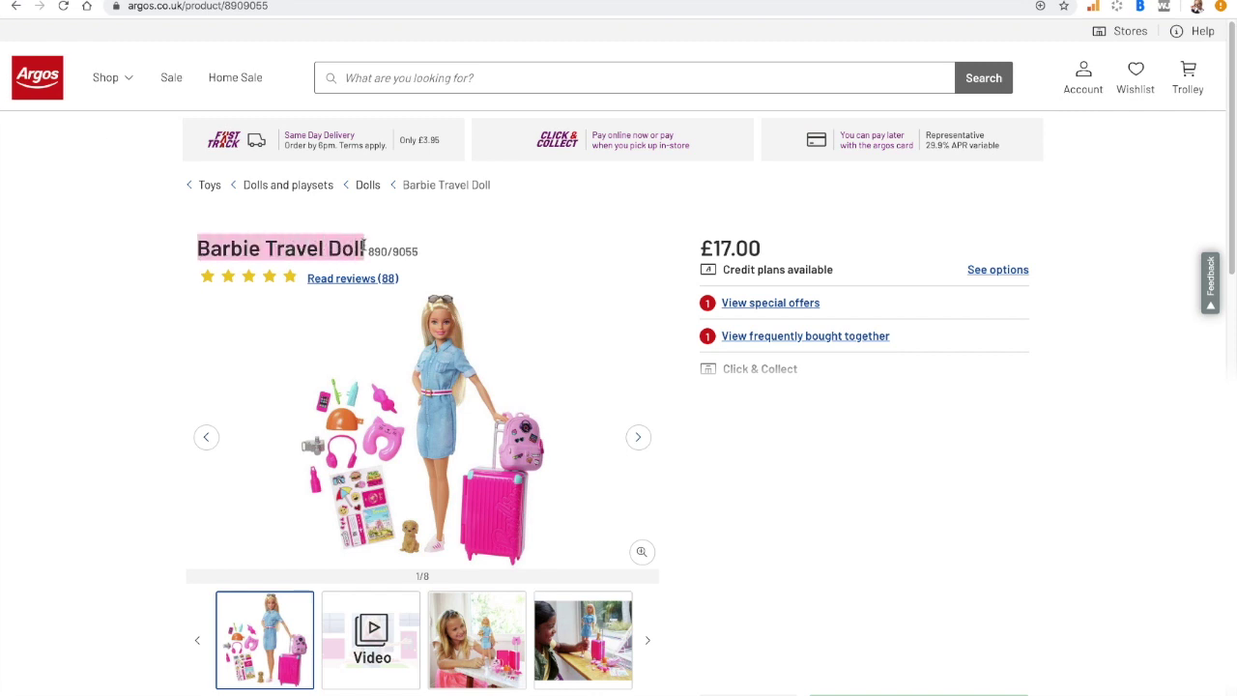
{"action": "right_click", "coordinate": [333, 250]}
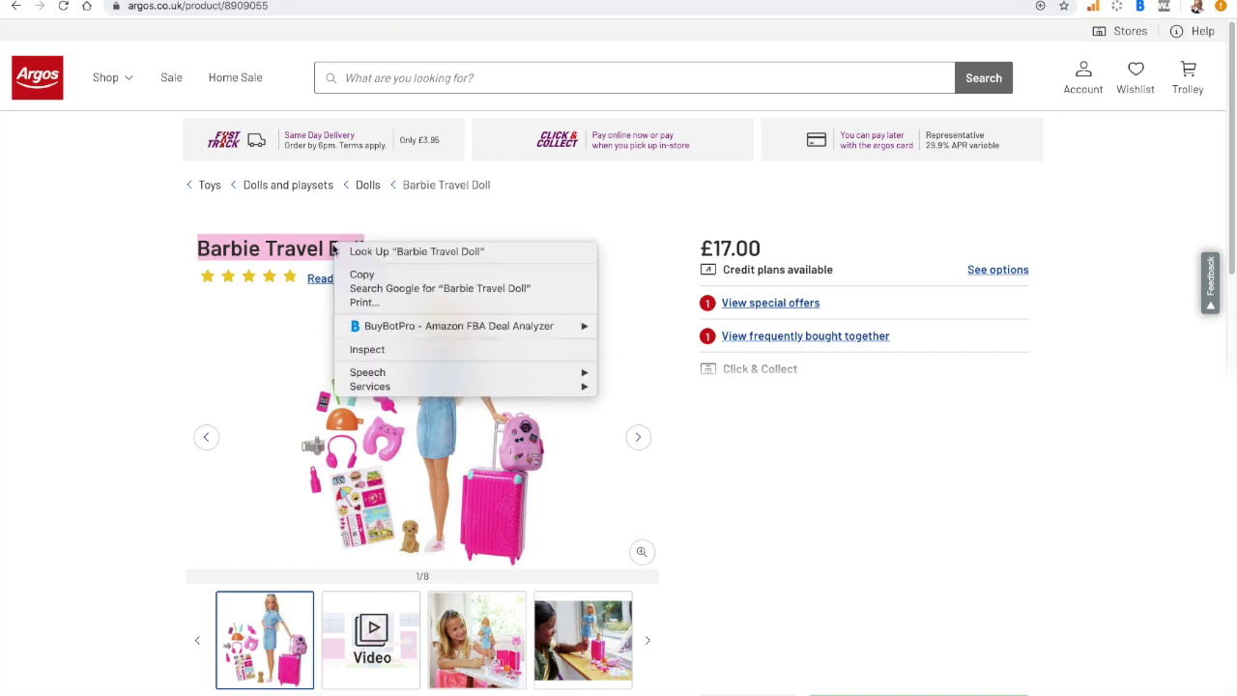
{"action": "mouse_move", "coordinate": [368, 327]}
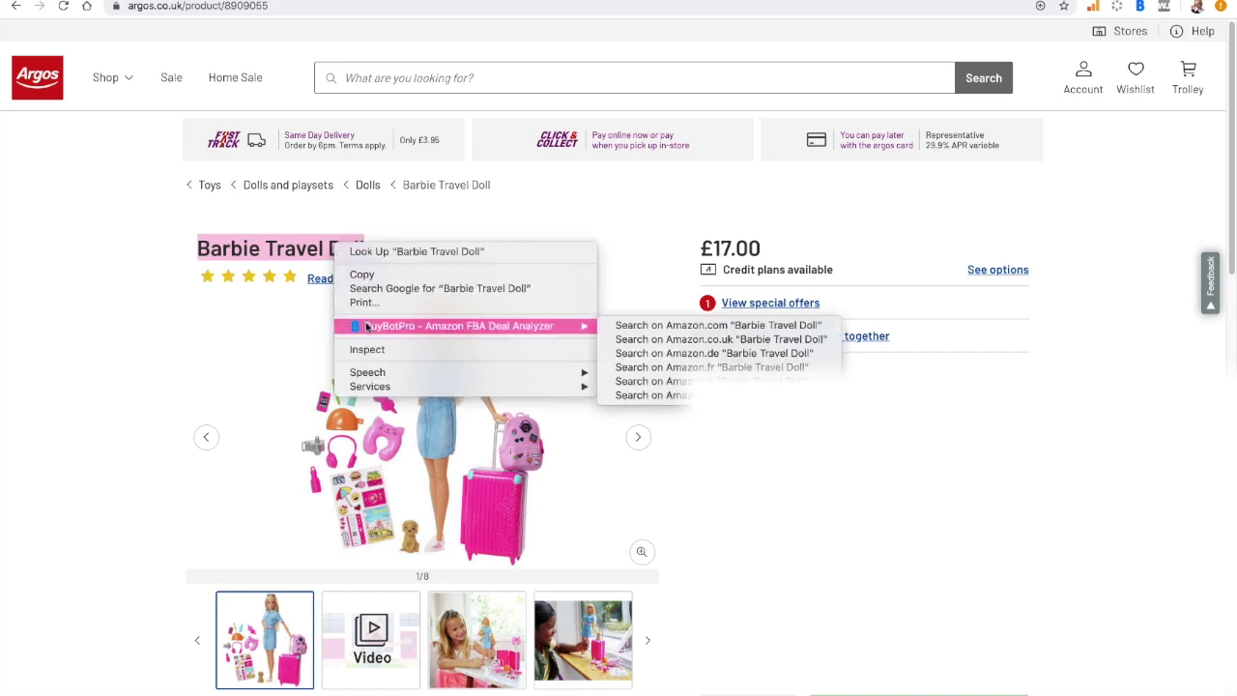
{"action": "left_click", "coordinate": [626, 346]}
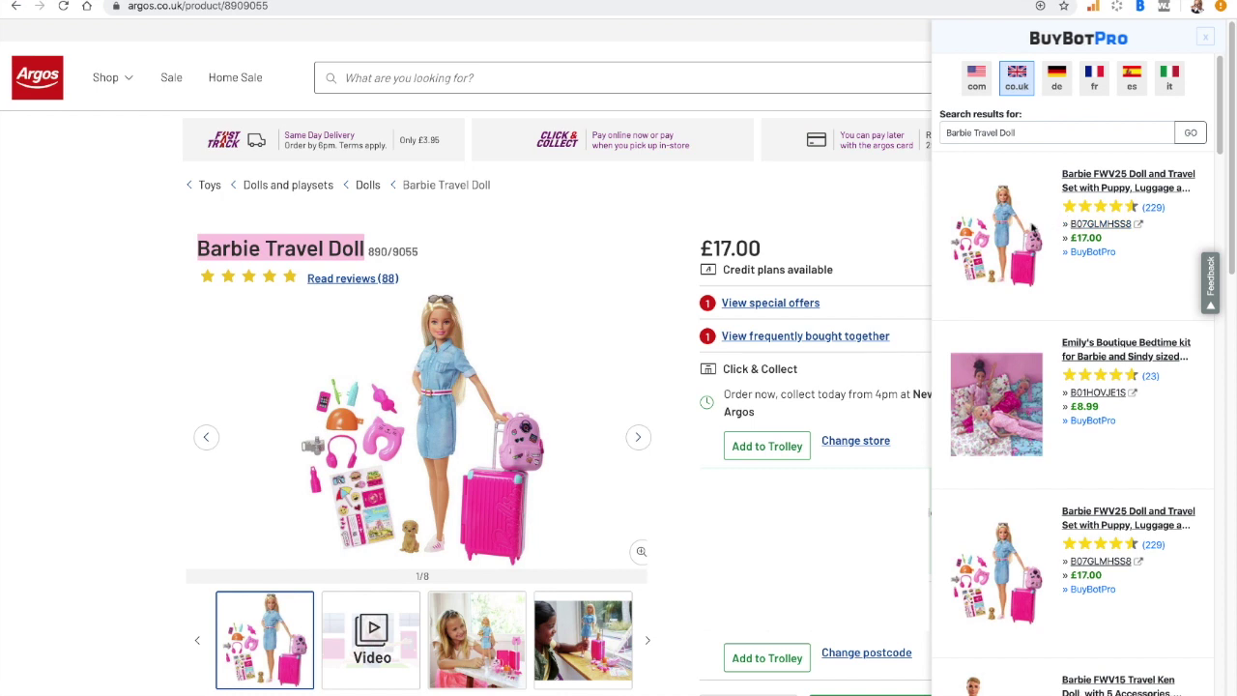
{"action": "left_click", "coordinate": [1046, 84]}
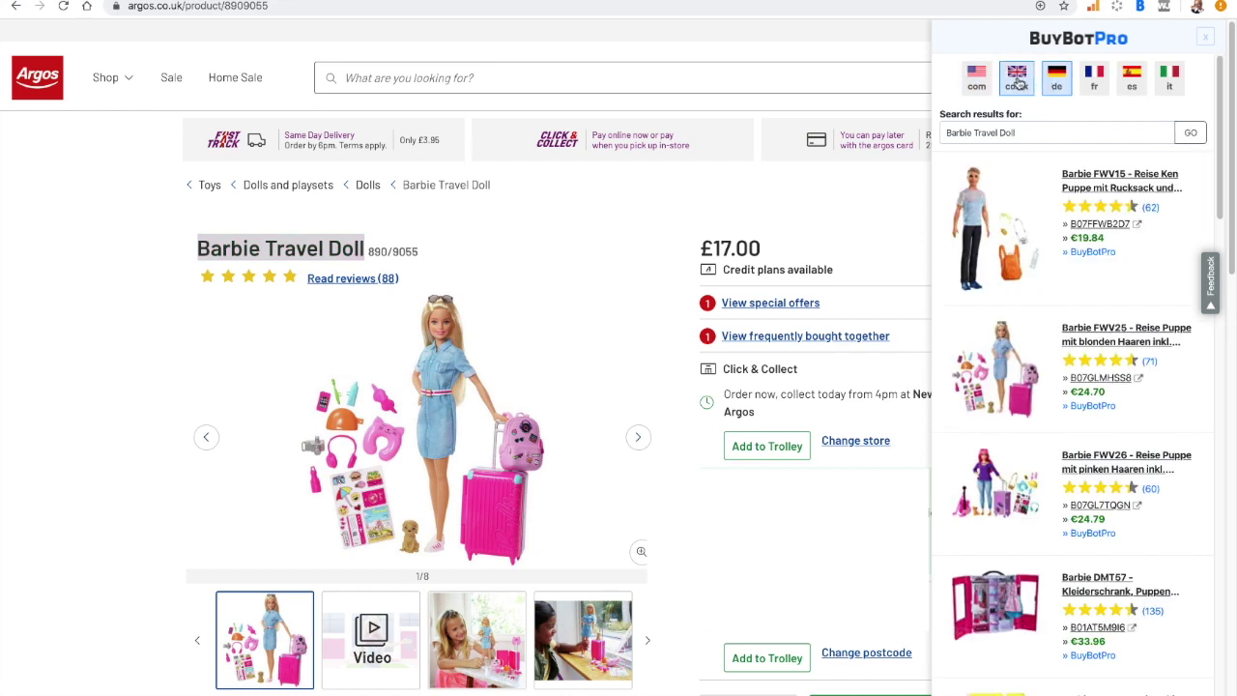
{"action": "left_click", "coordinate": [1019, 84]}
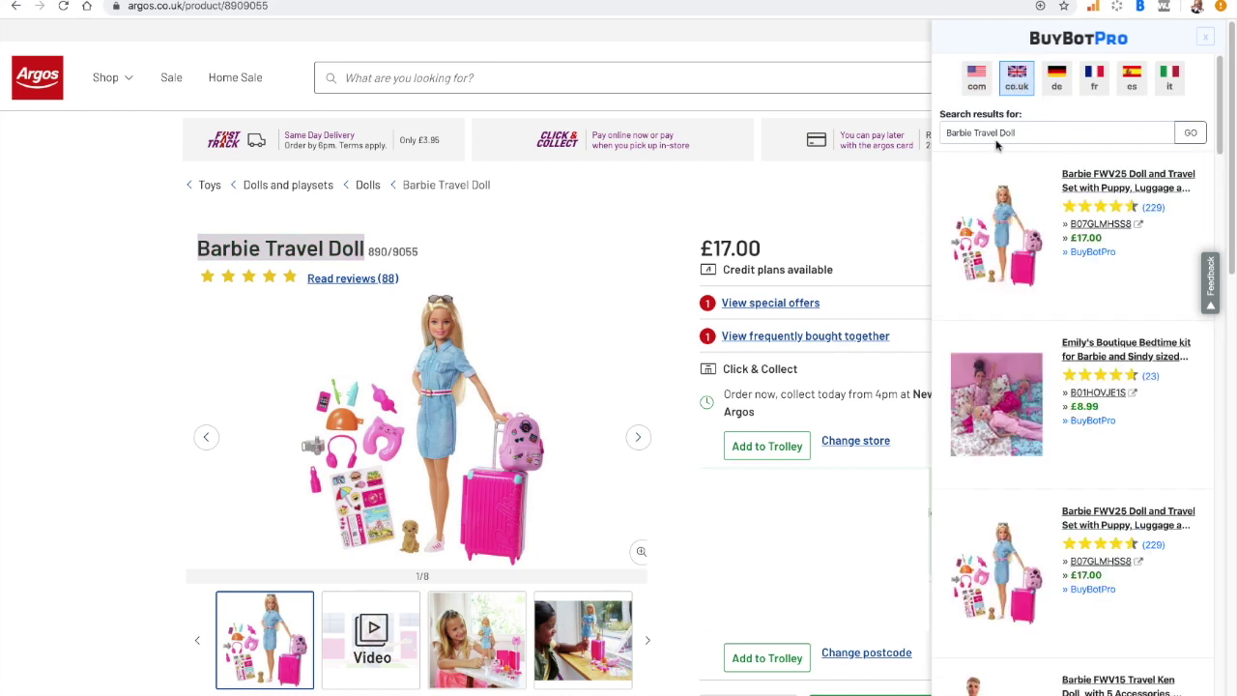
- Analyze the first Amazon.co.uk match, the Barbie FWV25 doll, with BuyBotPro at a buy price of £2.00
{"action": "left_click", "coordinate": [1089, 252]}
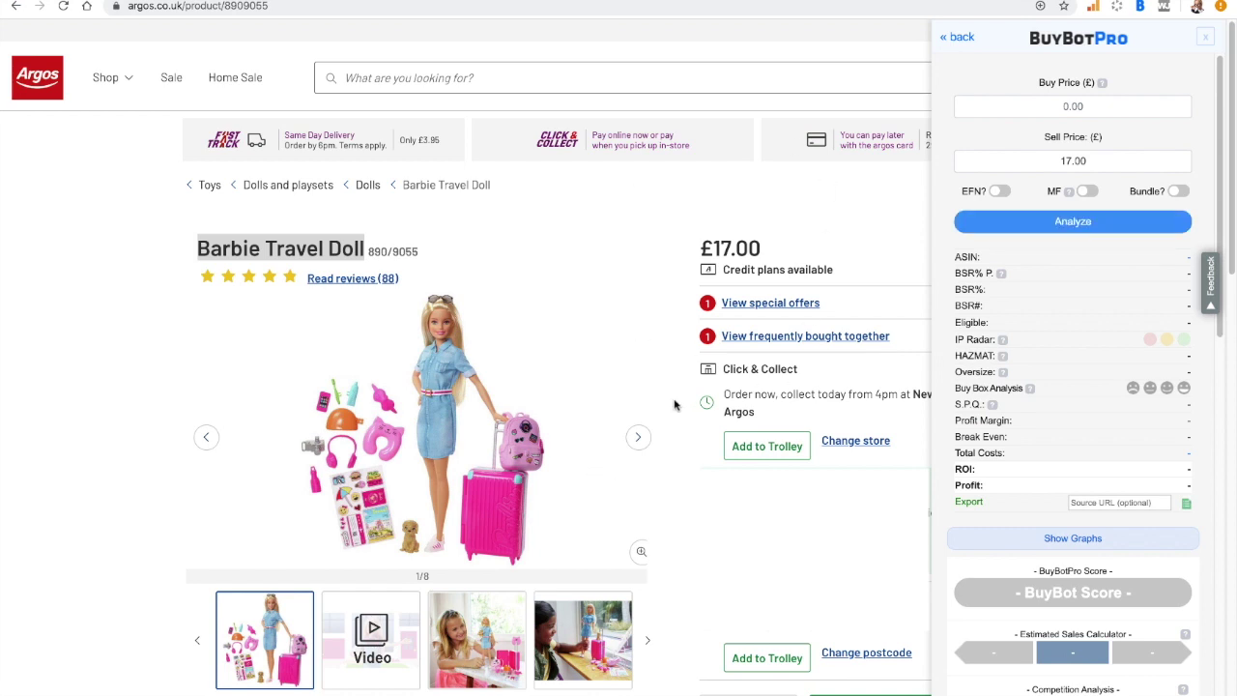
{"action": "left_click", "coordinate": [1052, 105]}
{"action": "type", "text": "2.00"}
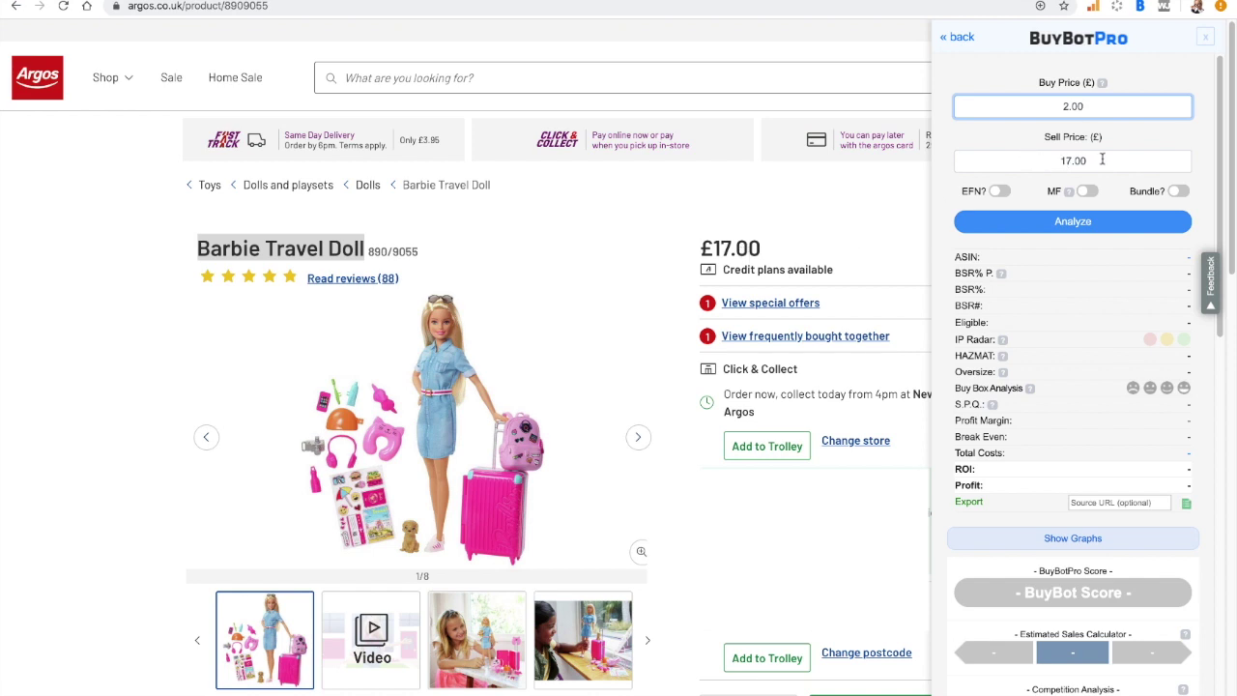
{"action": "left_click", "coordinate": [1076, 222]}
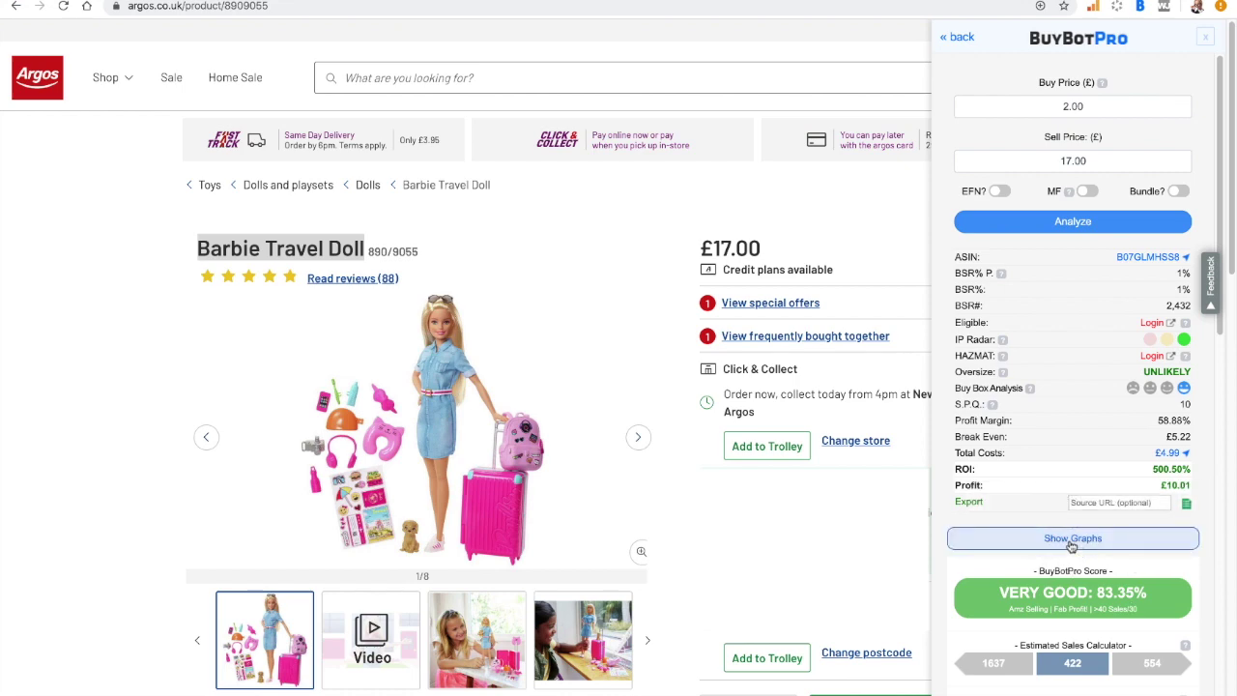
- View the Barbie doll's price, offer count and sales graphs, and return to the search results
{"action": "left_click", "coordinate": [1071, 547]}
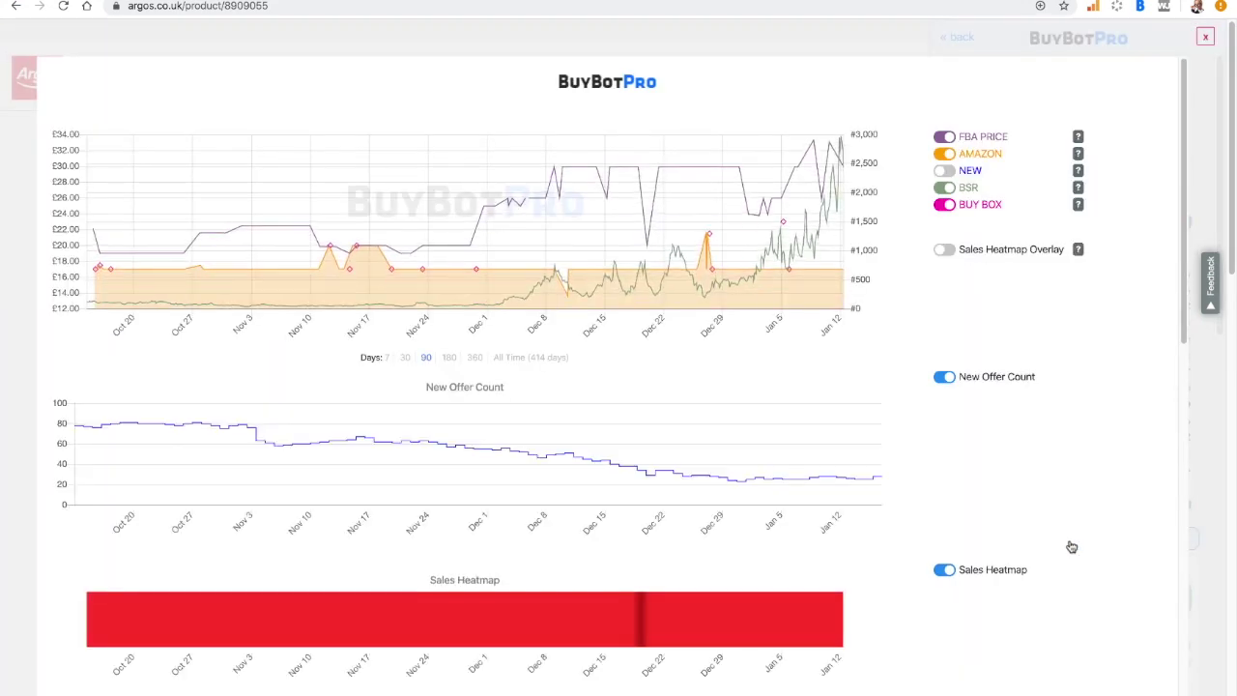
{"action": "left_click", "coordinate": [1205, 38]}
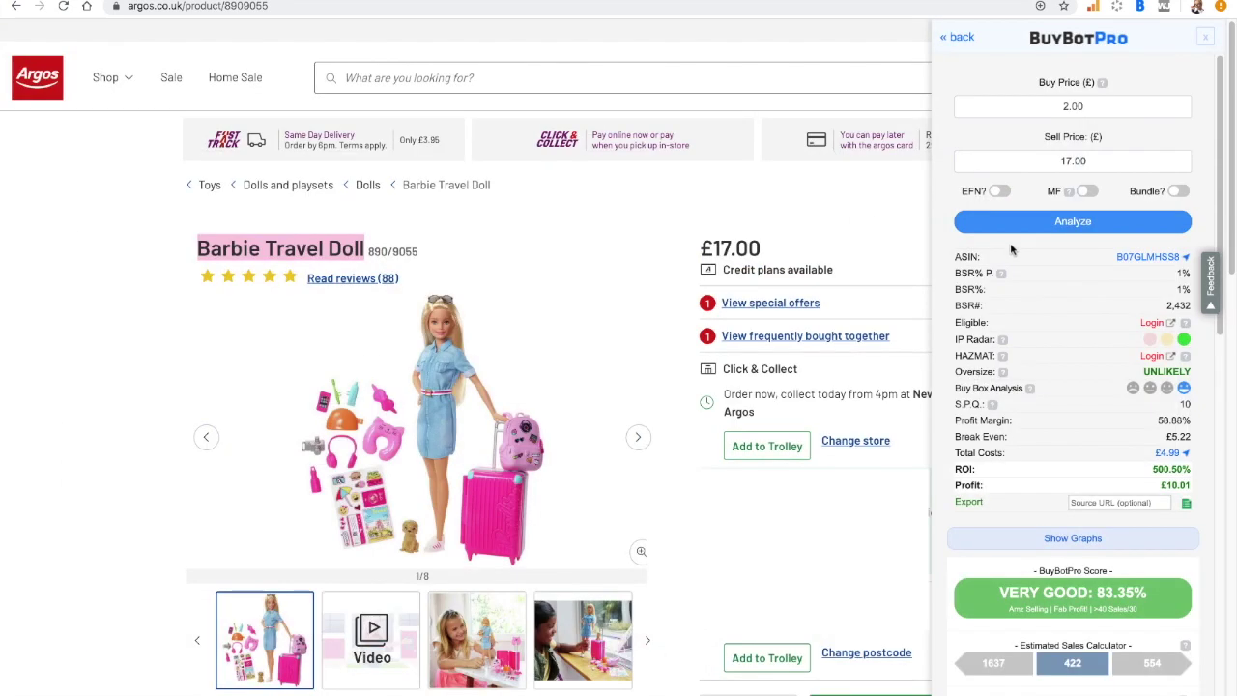
{"action": "left_click", "coordinate": [969, 39]}
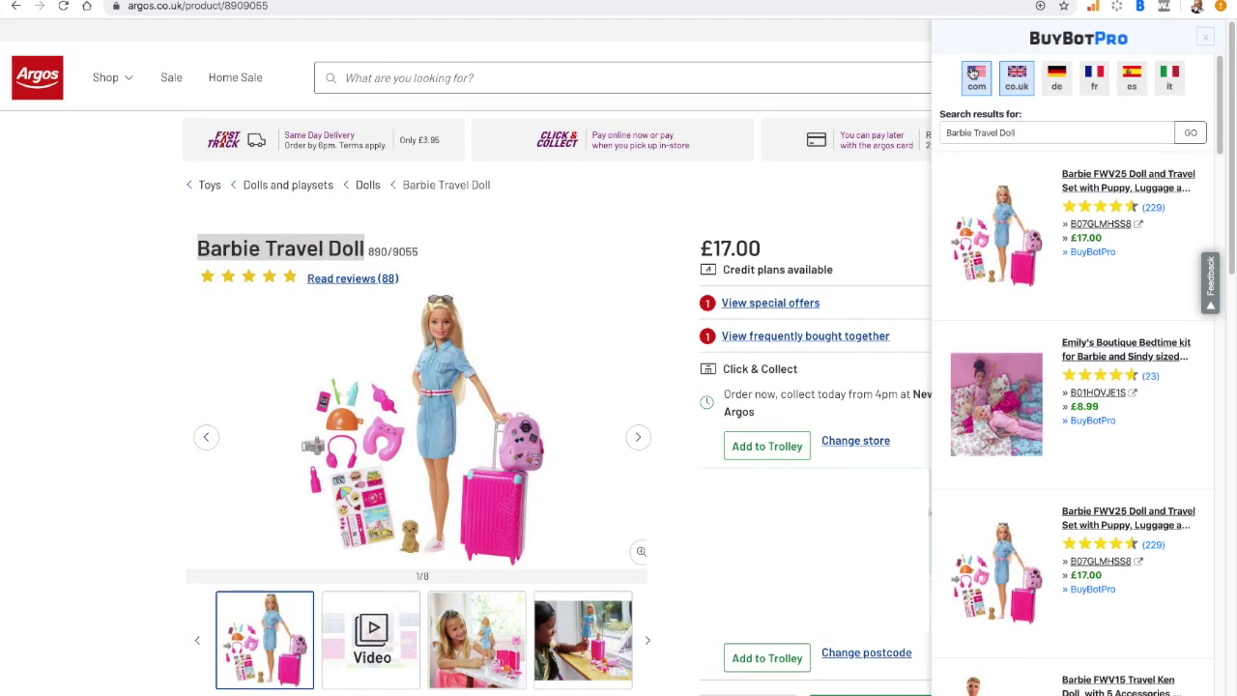
- Check the Barbie Travel Doll search results on the Spanish, French and US Amazon marketplaces
{"action": "left_click", "coordinate": [1132, 85]}
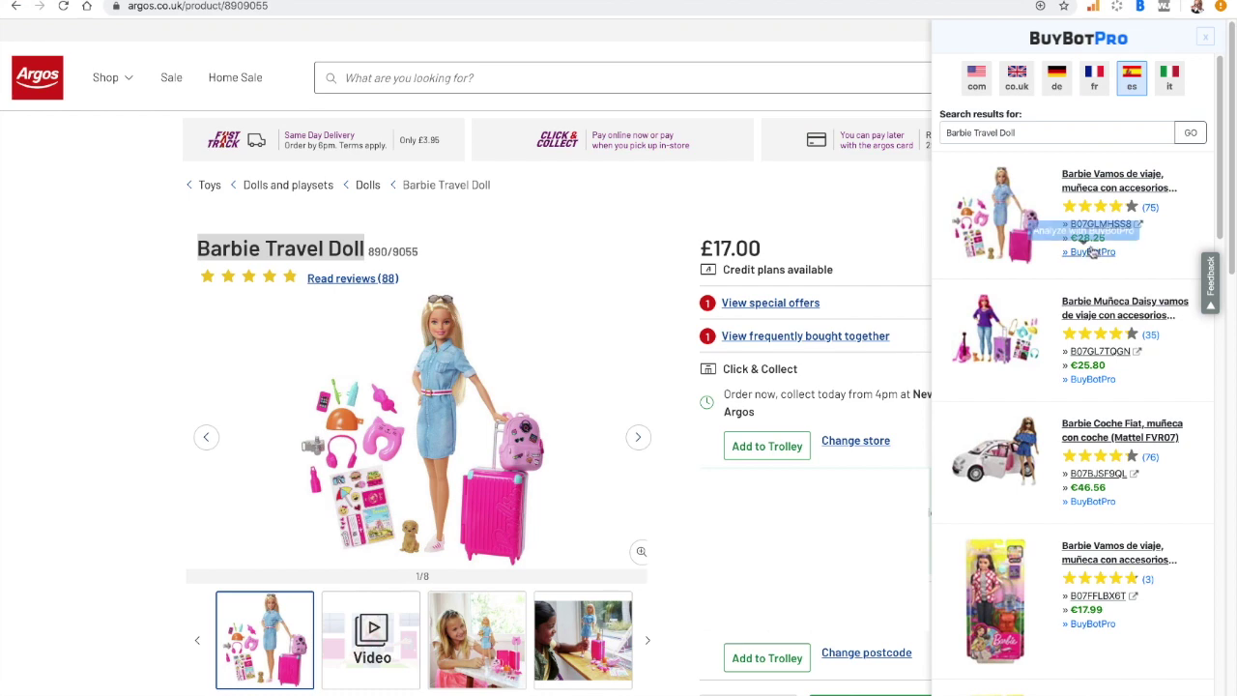
{"action": "left_click", "coordinate": [1096, 83]}
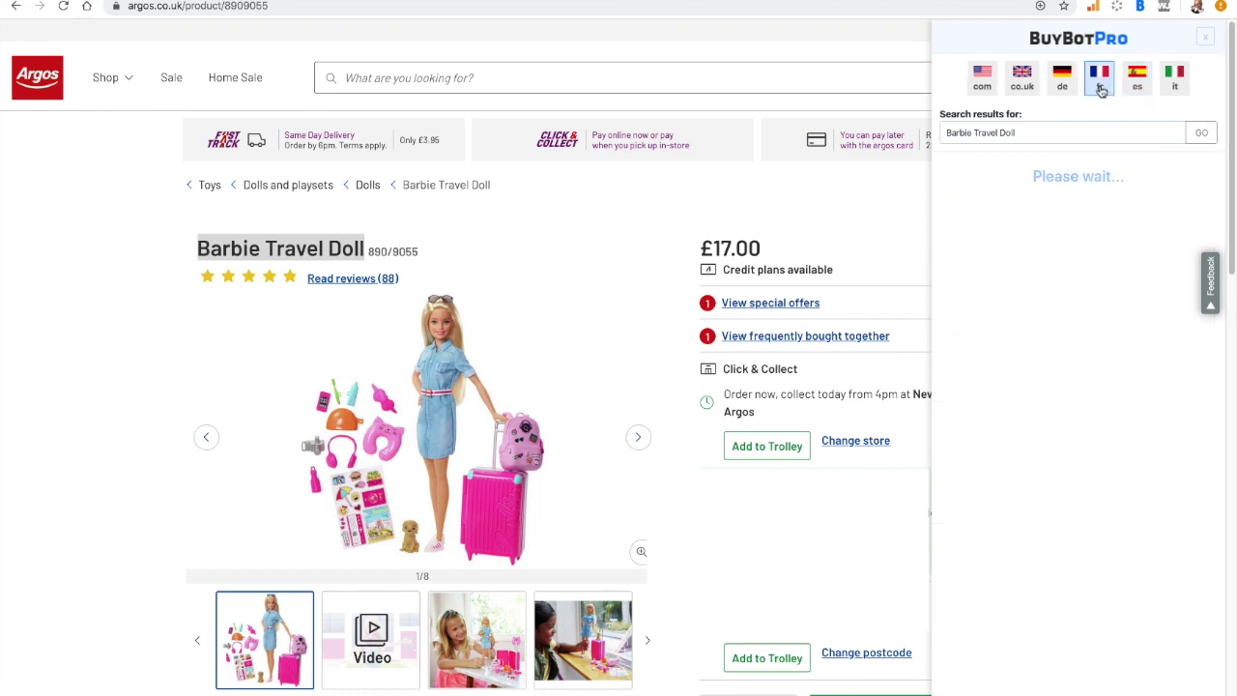
{"action": "left_click", "coordinate": [983, 79]}
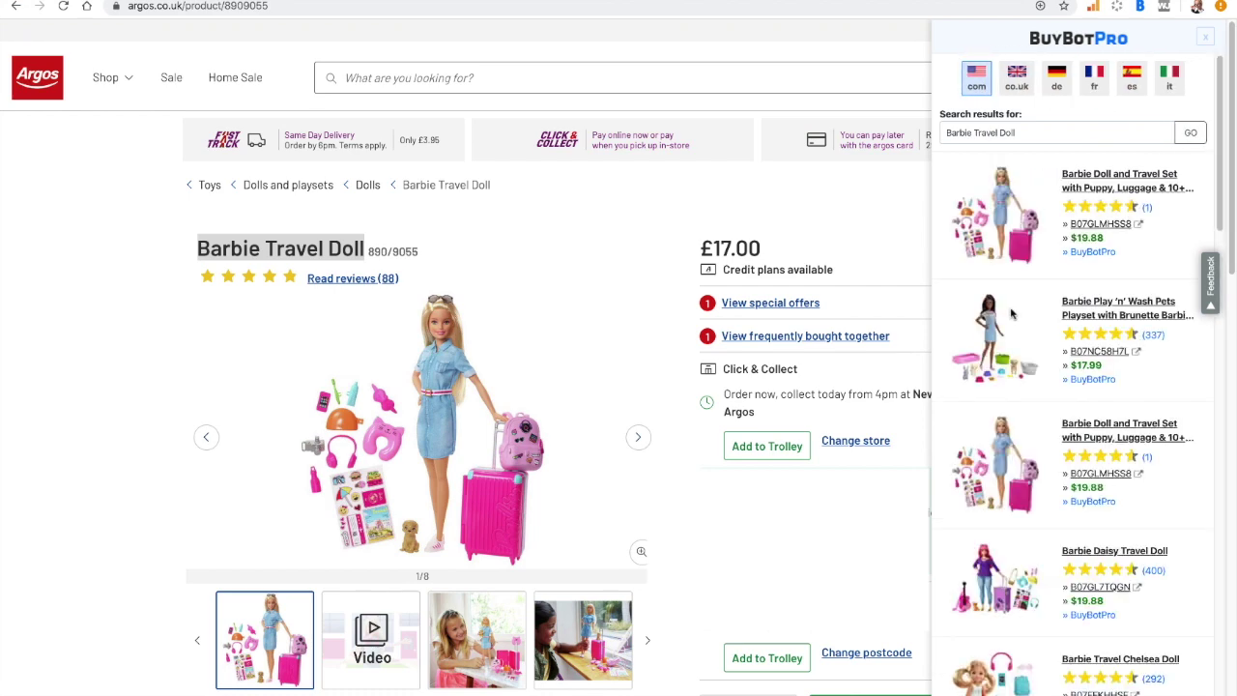